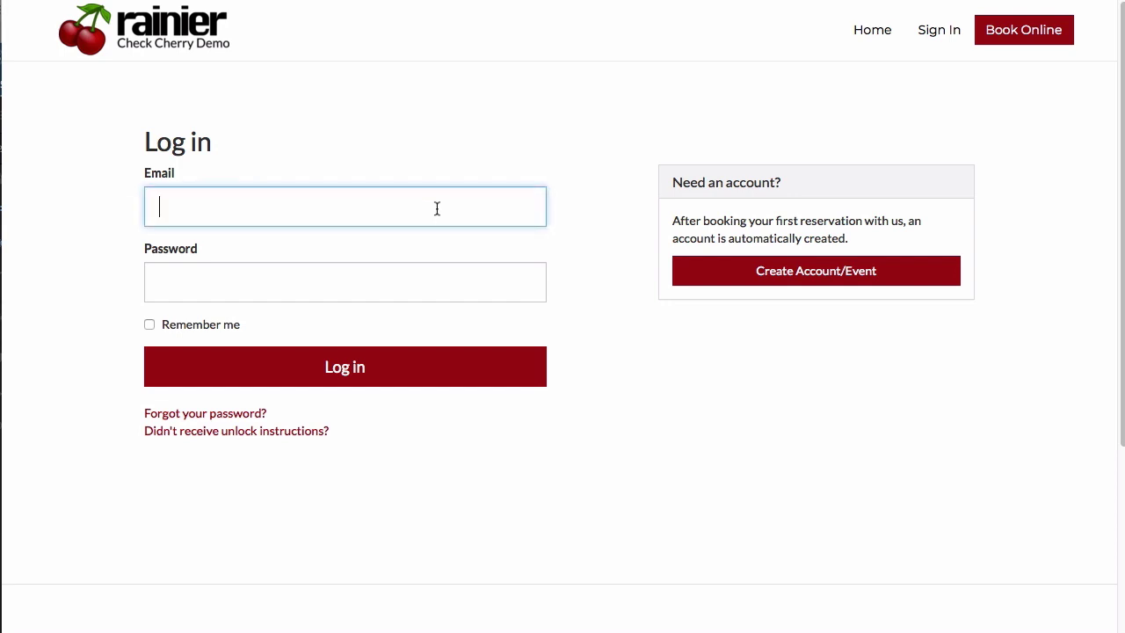
Sign in to the client portal with the client's e-mail address and account password.
type("mrs_client@example.com")
key("Tab")
type("********************")
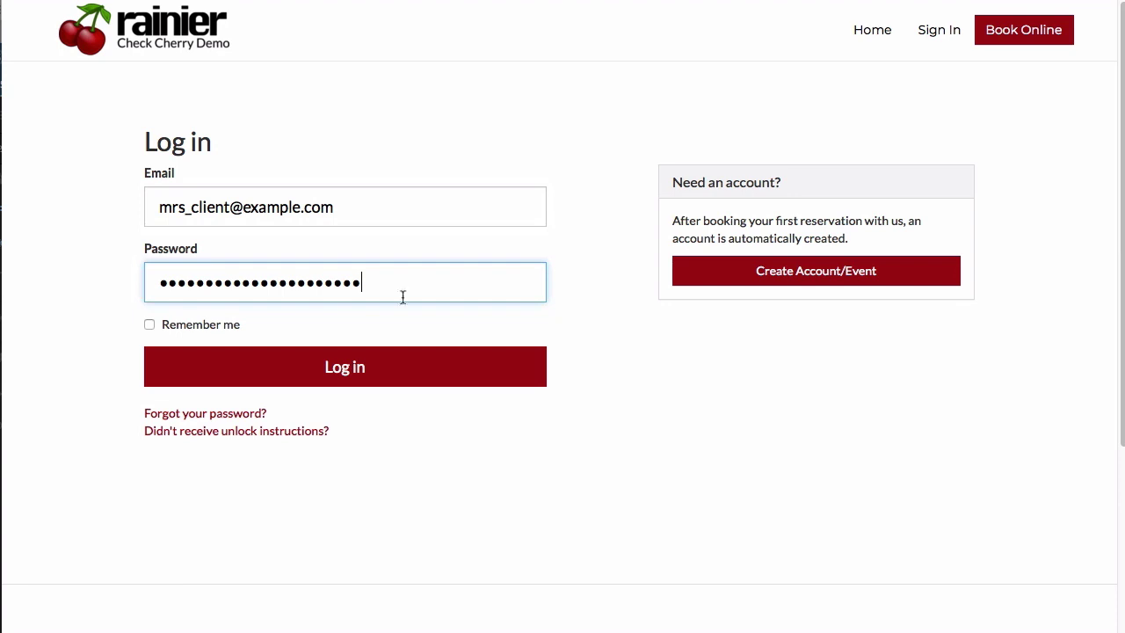
key("Return")
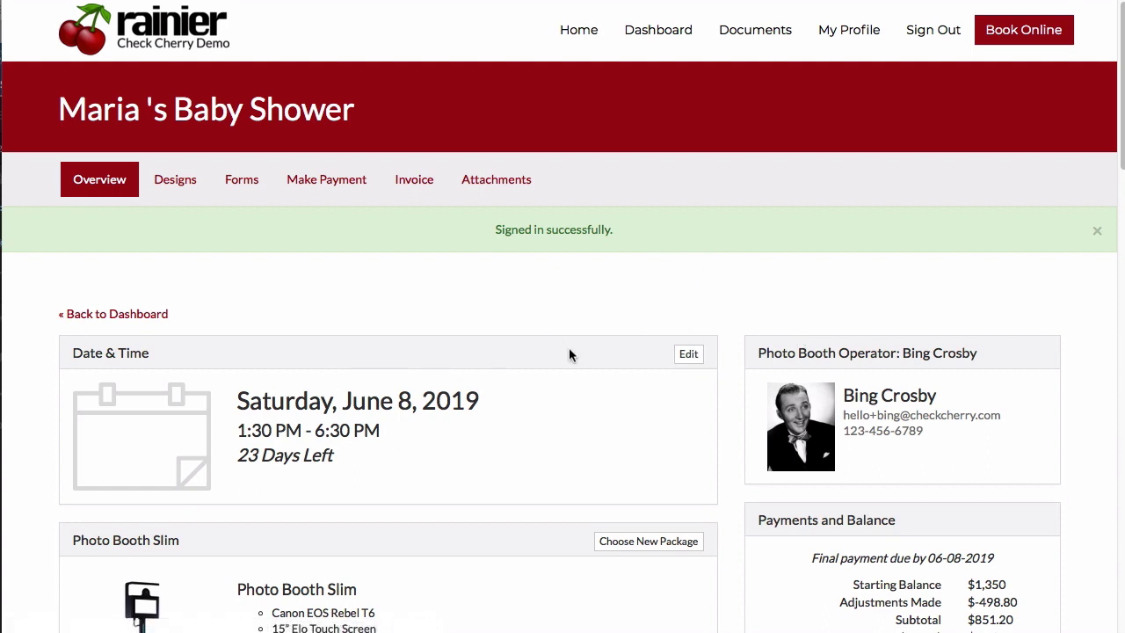
scroll(636, 315, "down", 3)
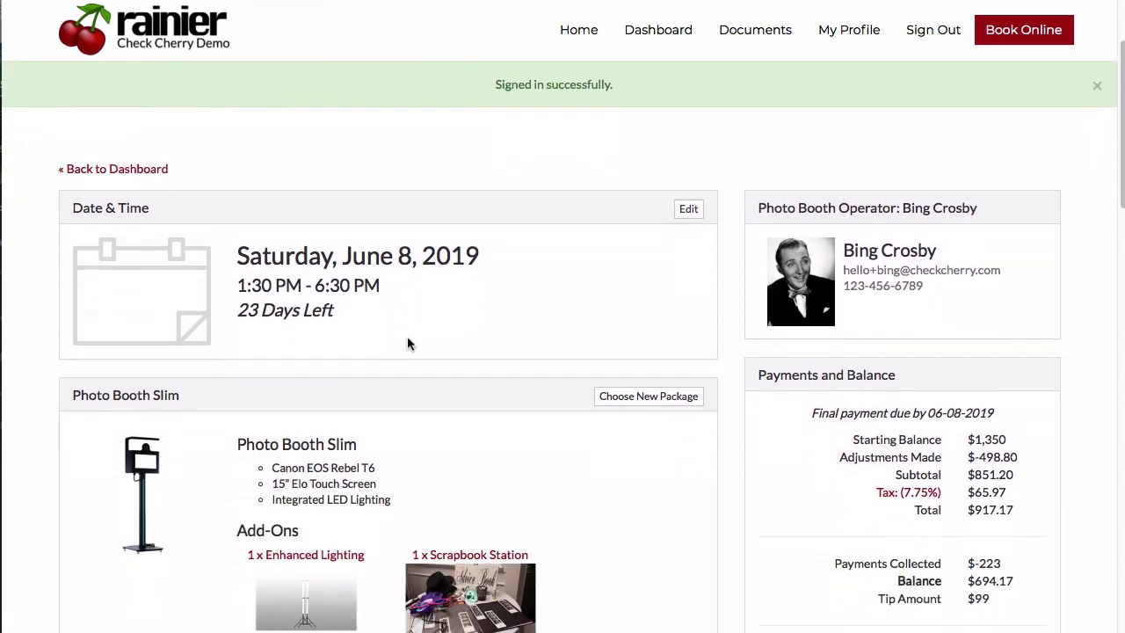
scroll(407, 336, "down", 4)
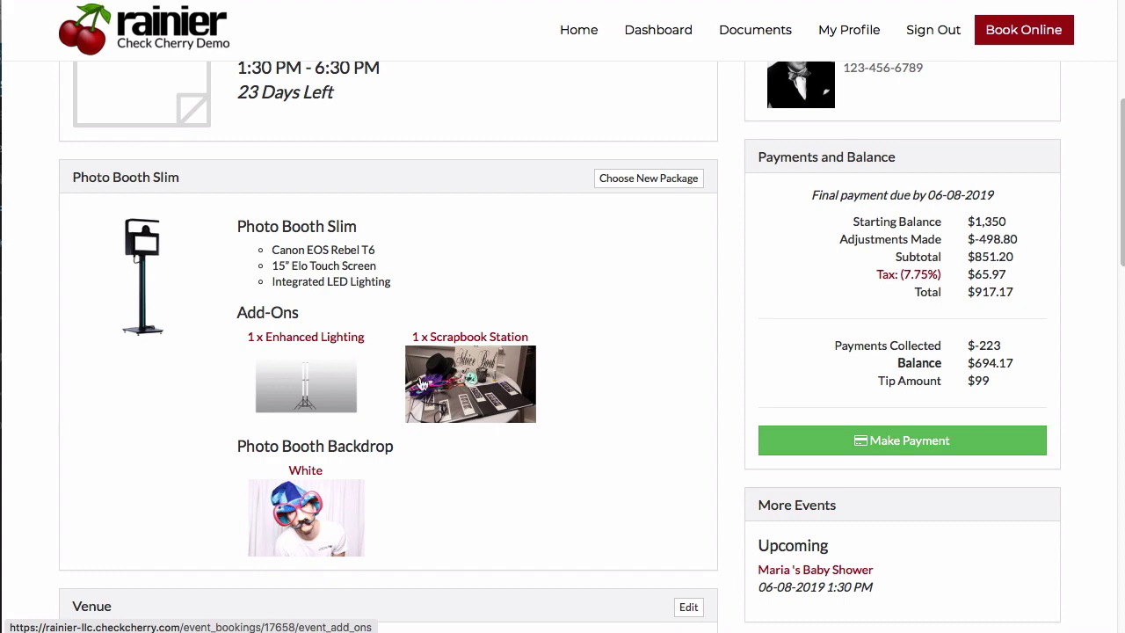
scroll(568, 284, "down", 9)
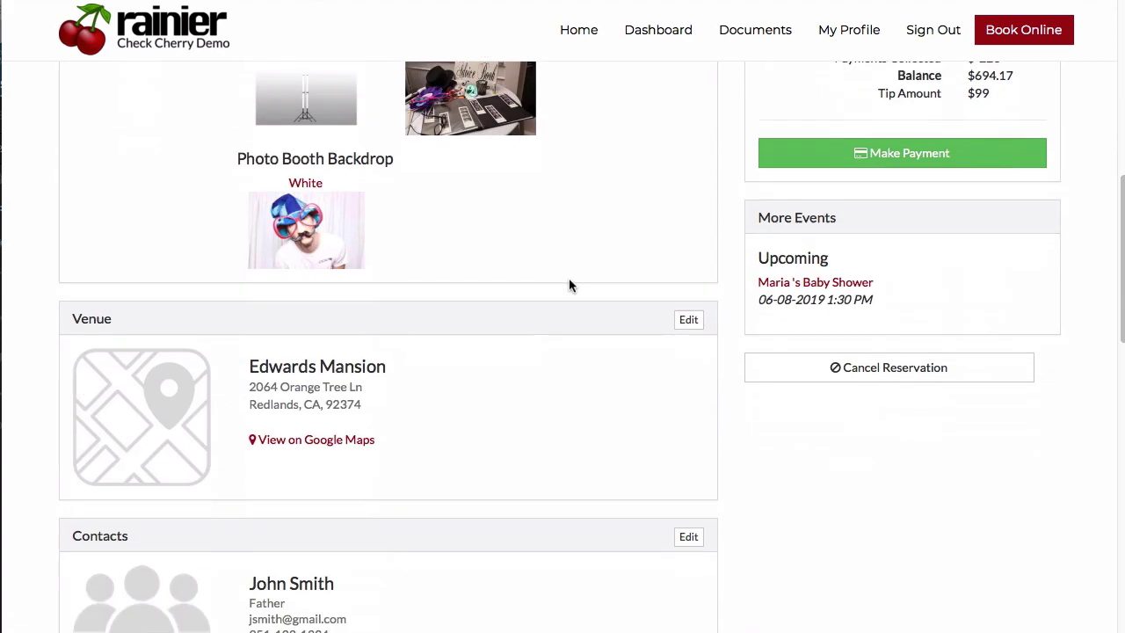
scroll(329, 320, "down", 5)
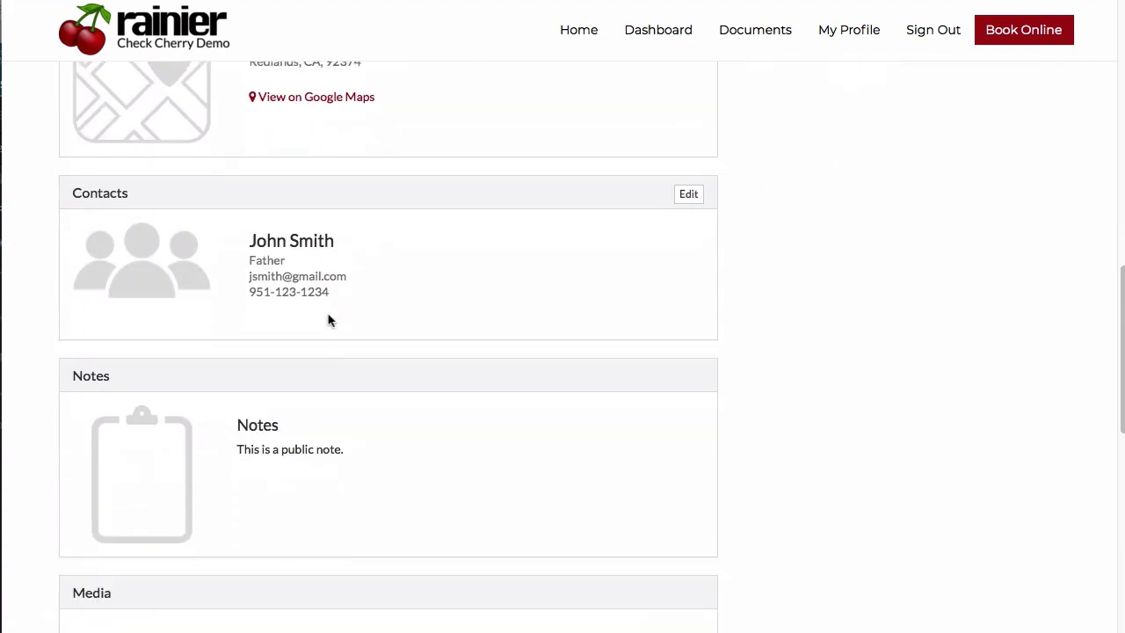
scroll(475, 422, "down", 4)
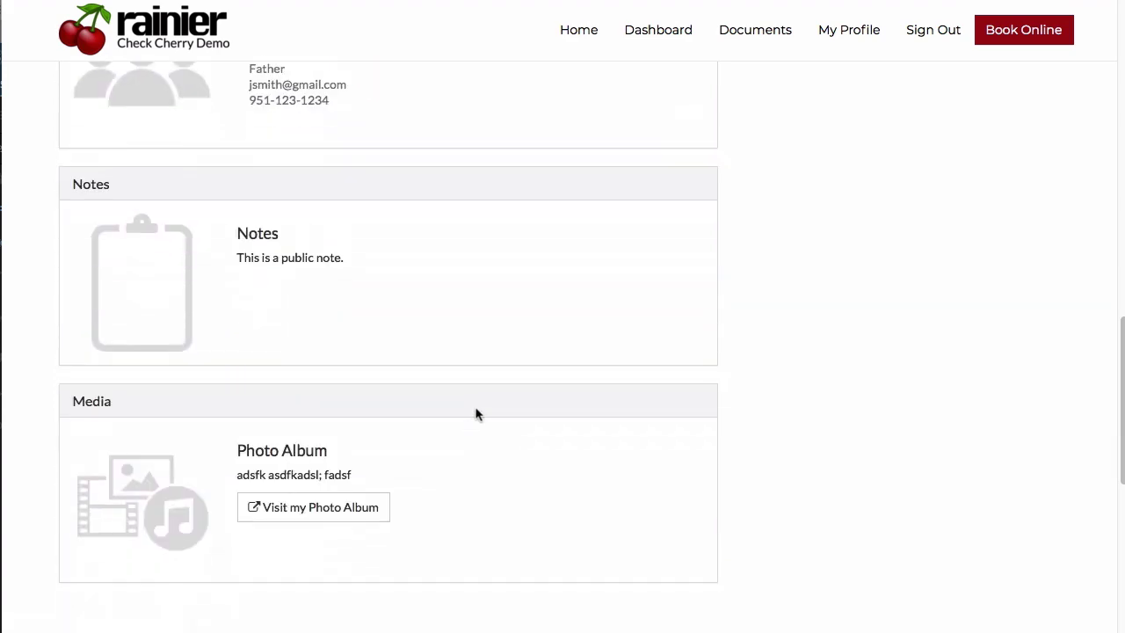
scroll(476, 390, "up", 20)
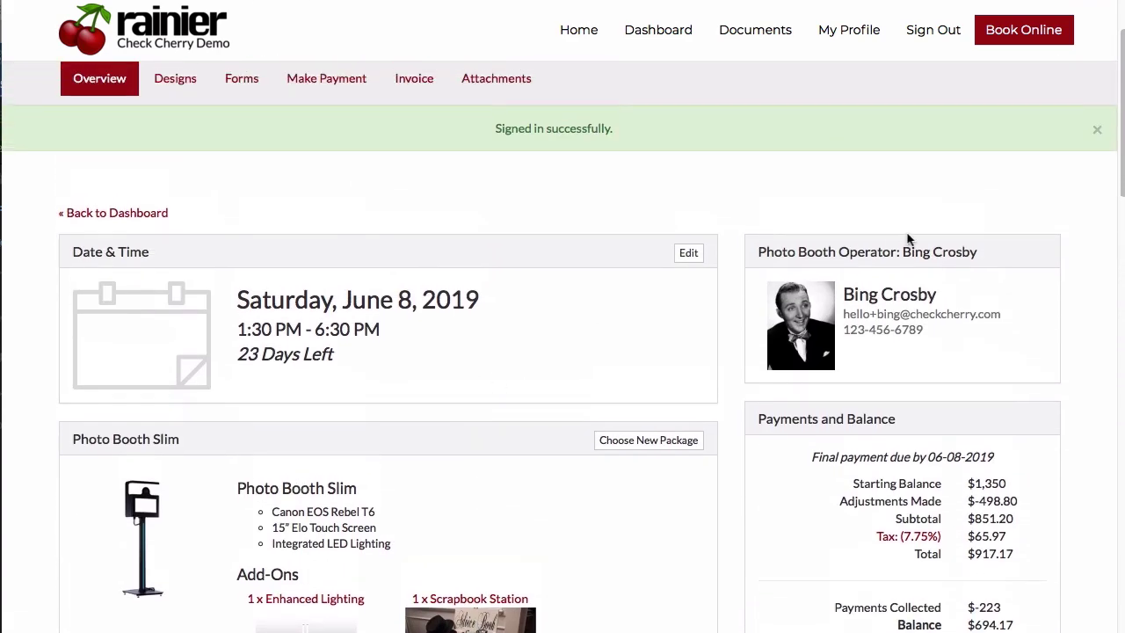
left_click_drag(763, 219, 774, 244)
left_click(849, 260)
scroll(922, 332, "down", 5)
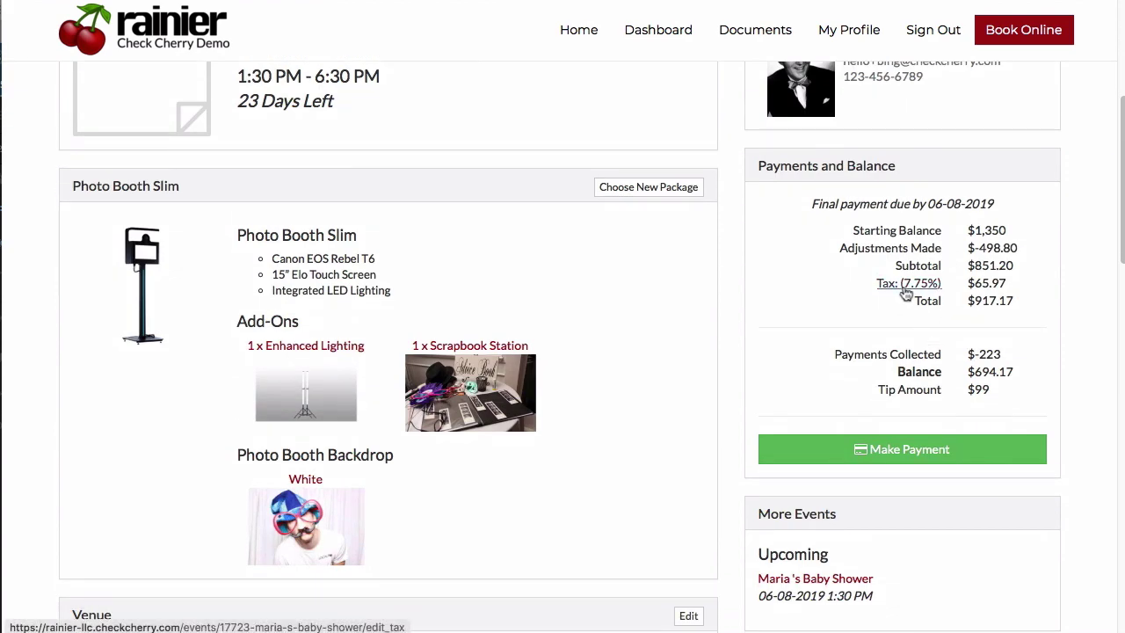
scroll(910, 297, "down", 3)
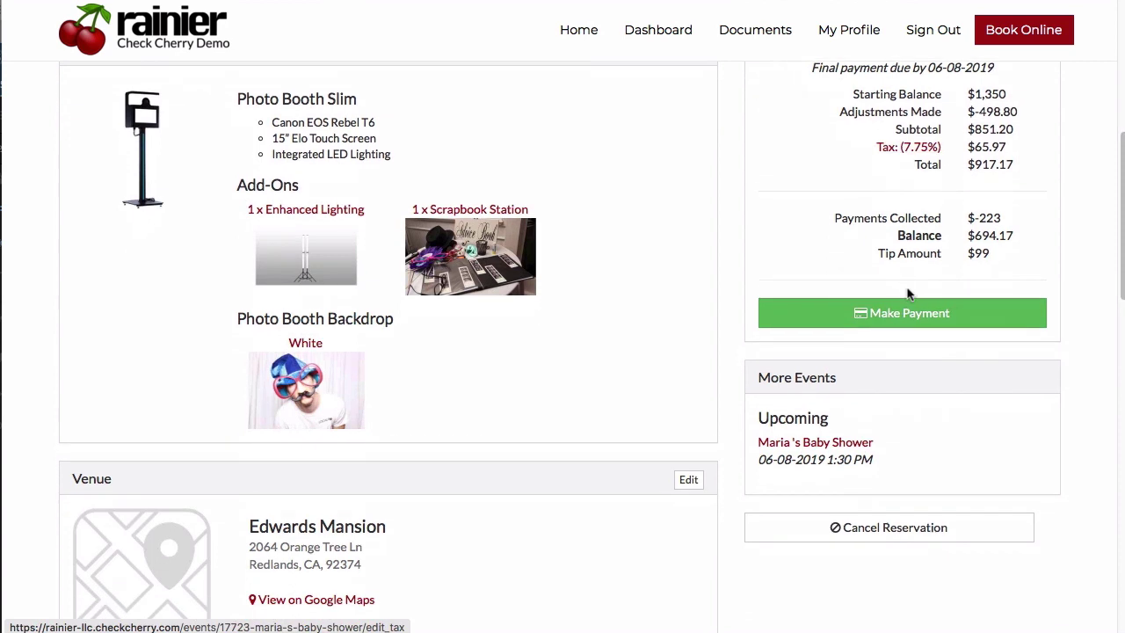
Reload the baby shower event overview and check the Photo Booth Lite package and reduced balance.
left_click(833, 451)
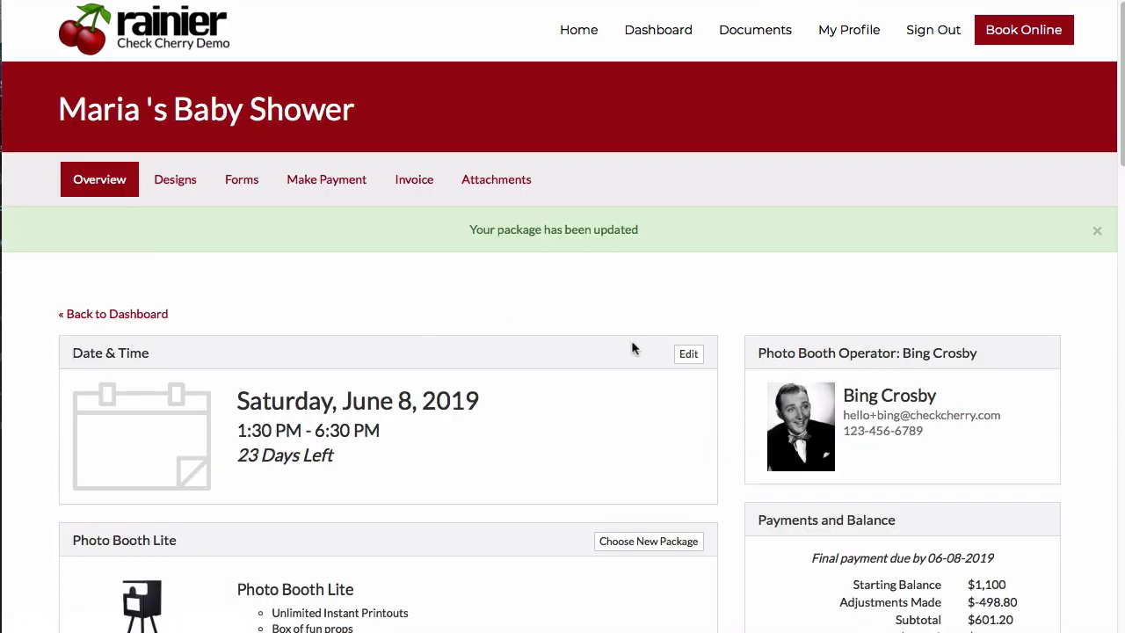
scroll(669, 336, "down", 3)
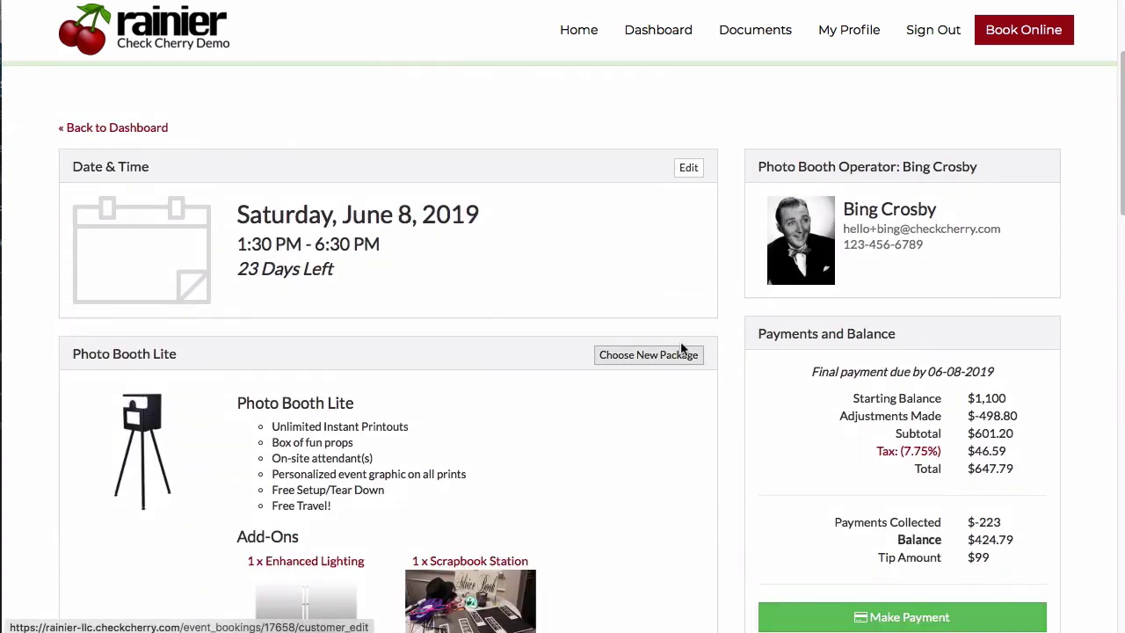
scroll(626, 367, "down", 5)
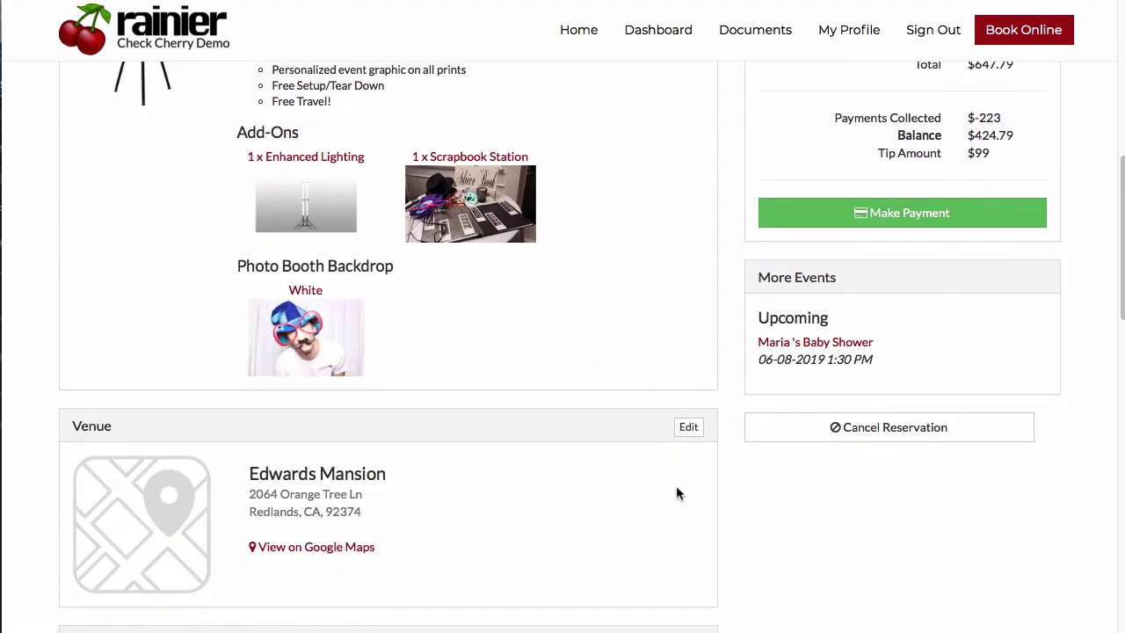
scroll(690, 435, "down", 3)
scroll(690, 434, "up", 9)
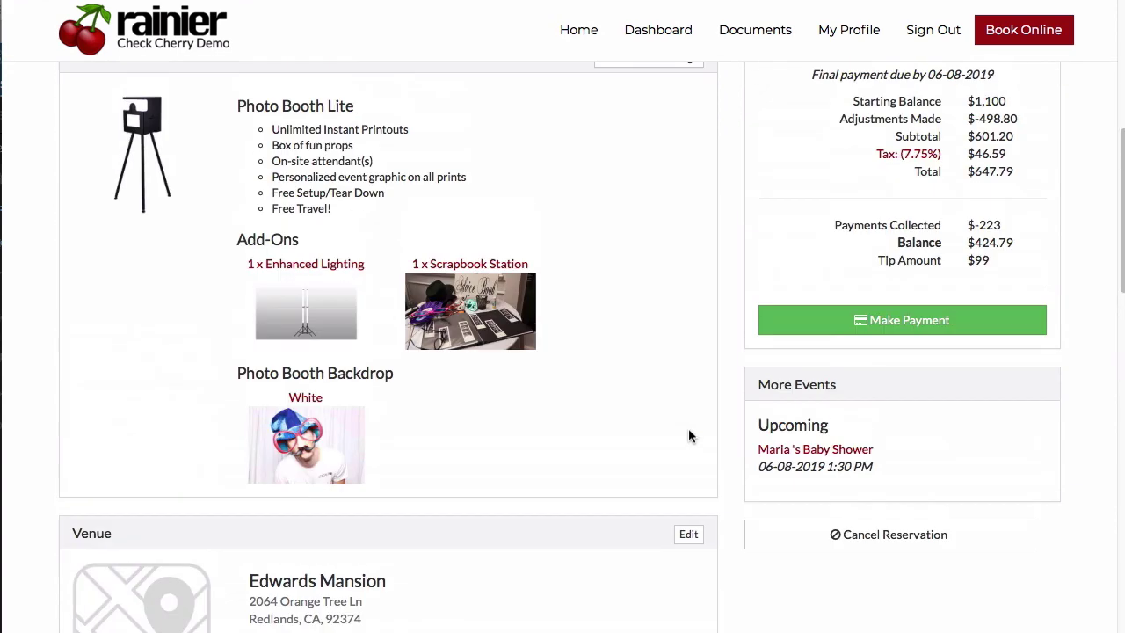
scroll(696, 368, "up", 2)
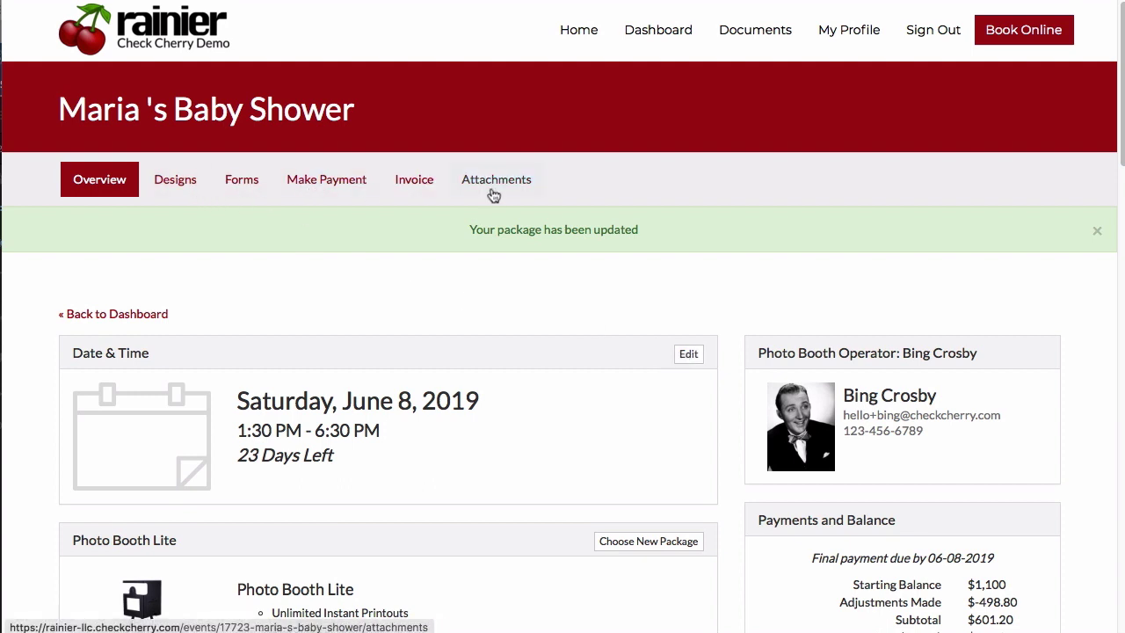
Pick the Holiday Sparkle 3-cross Strip from the Designs templates and confirm it as the event's template.
left_click(185, 184)
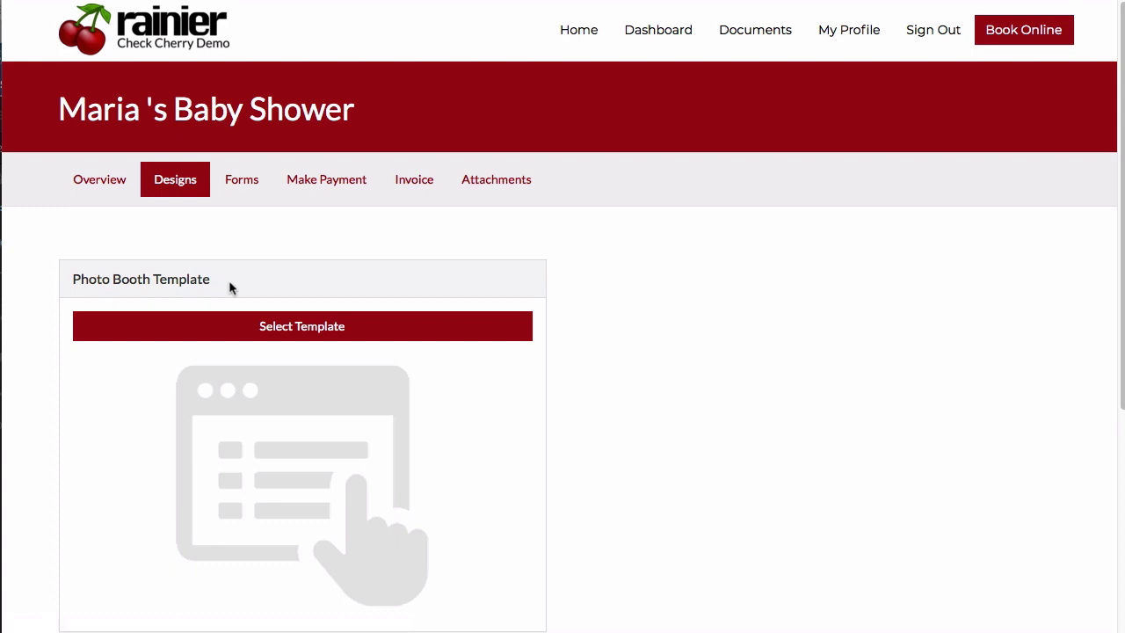
scroll(210, 288, "down", 1)
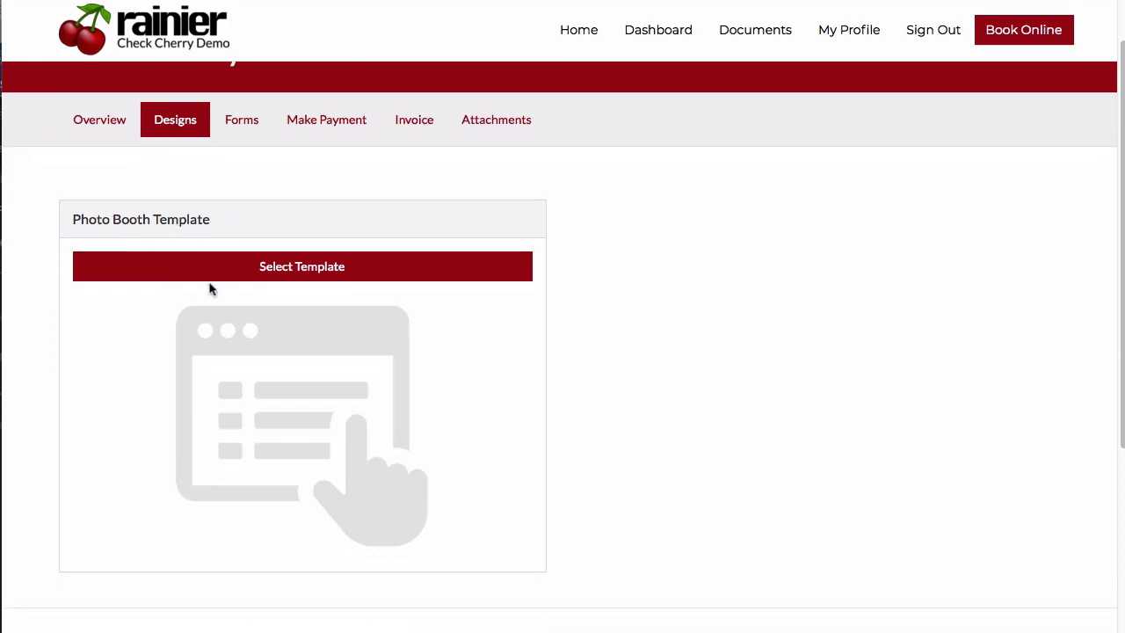
left_click(292, 268)
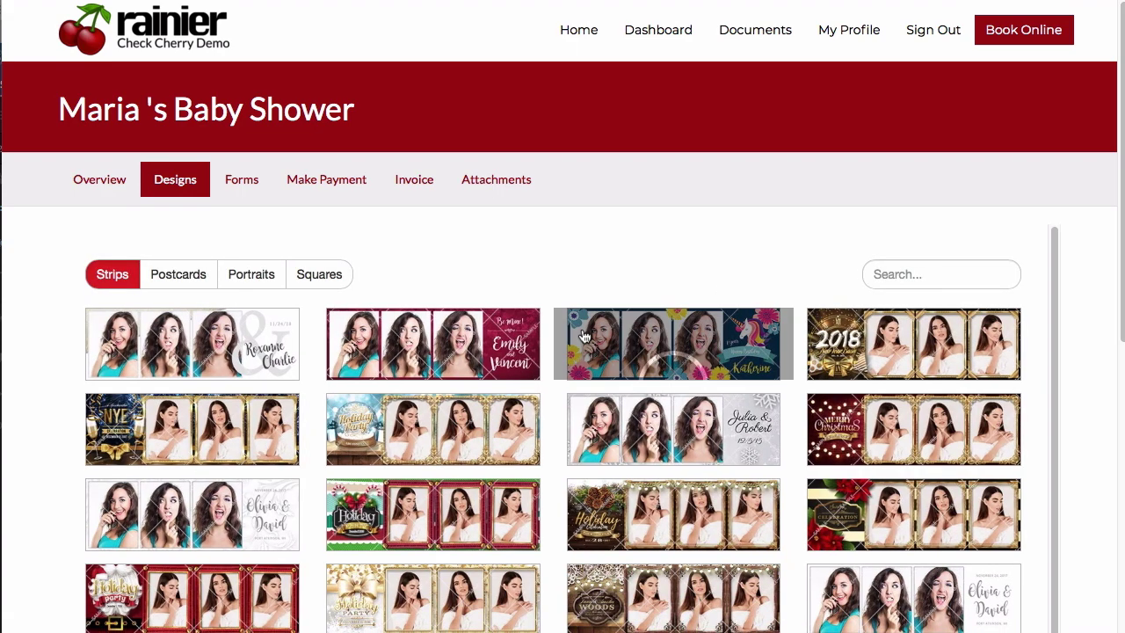
left_click(537, 340)
scroll(538, 340, "down", 2)
scroll(538, 340, "down", 3)
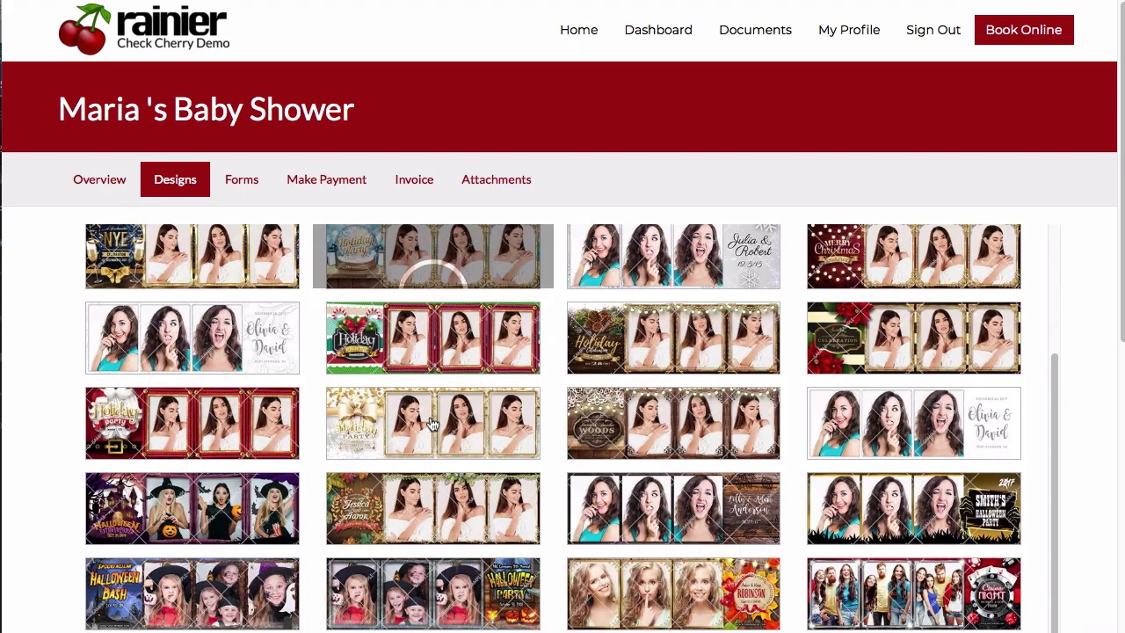
left_click(430, 400)
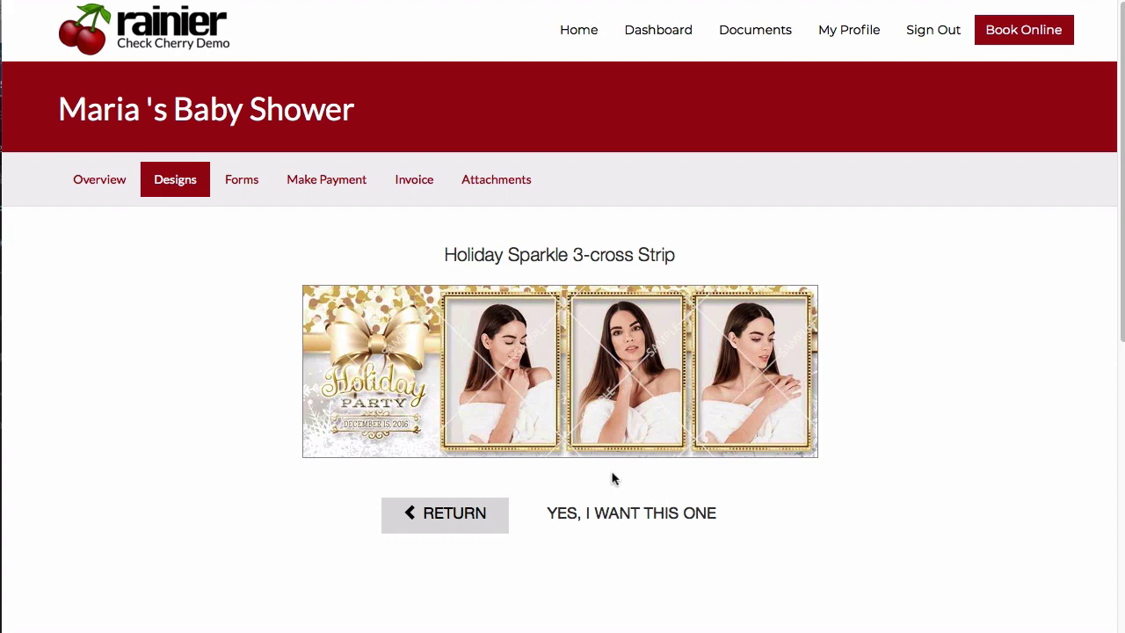
left_click(594, 514)
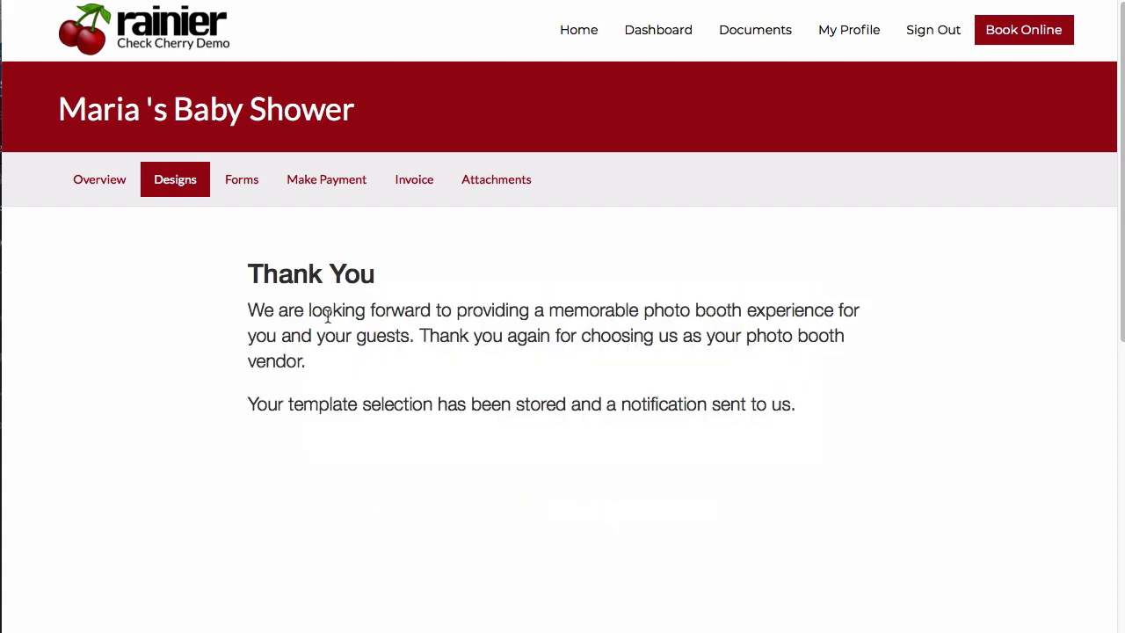
left_click_drag(247, 281, 568, 421)
left_click(664, 401)
scroll(380, 429, "down", 3)
scroll(379, 429, "up", 3)
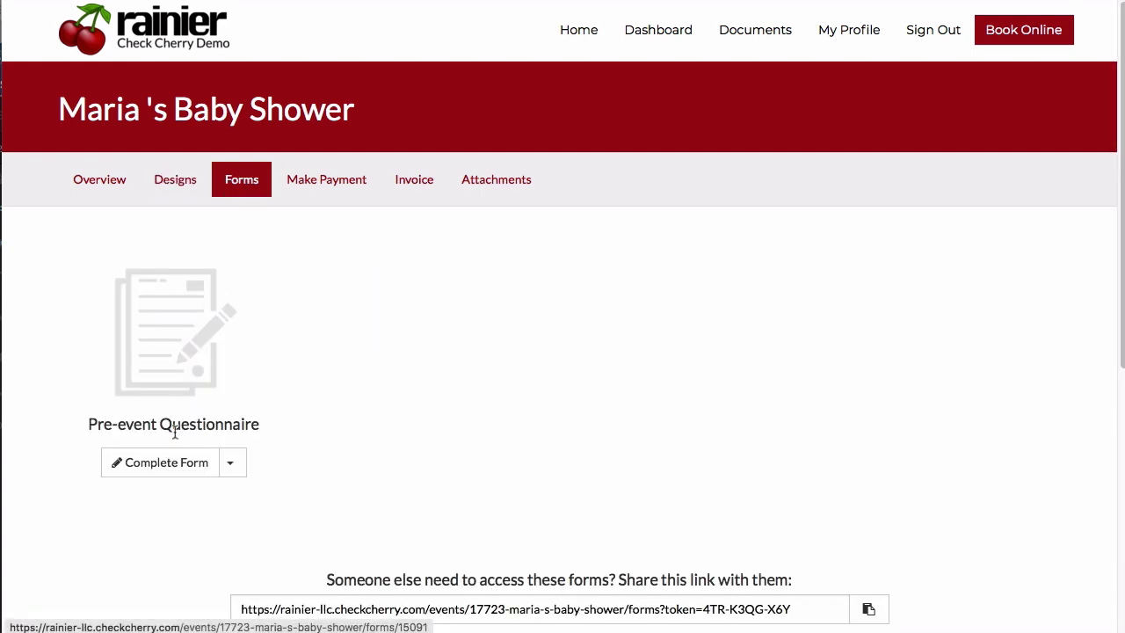
Open the Pre-event Questionnaire and look over its setup time, venue contact, requirements and questions fields.
left_click(158, 463)
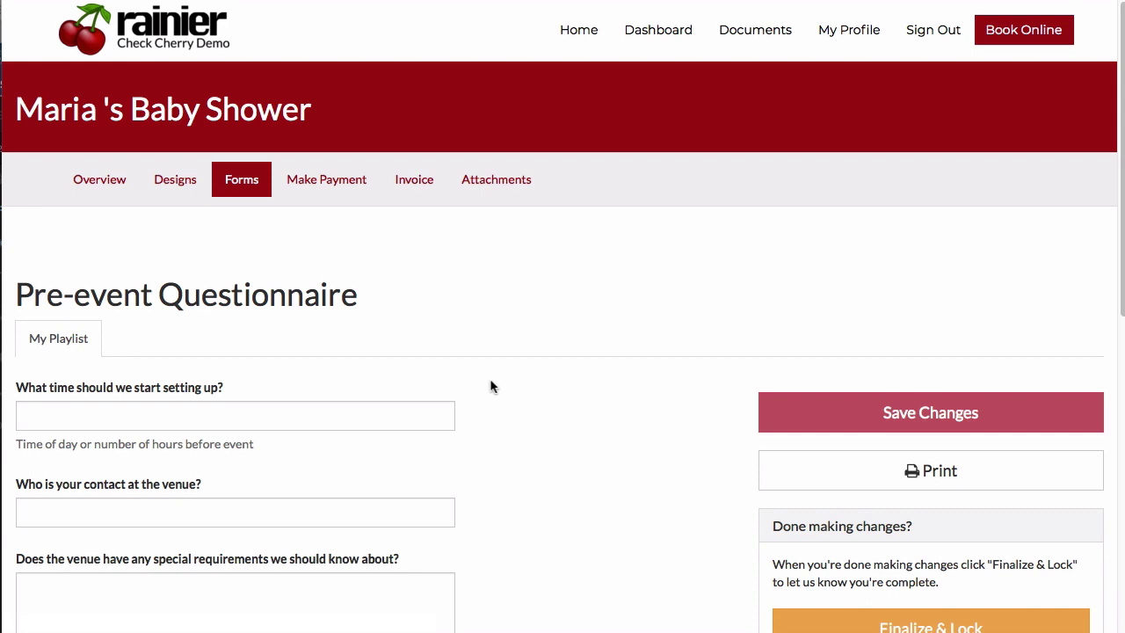
left_click(276, 421)
scroll(275, 421, "down", 3)
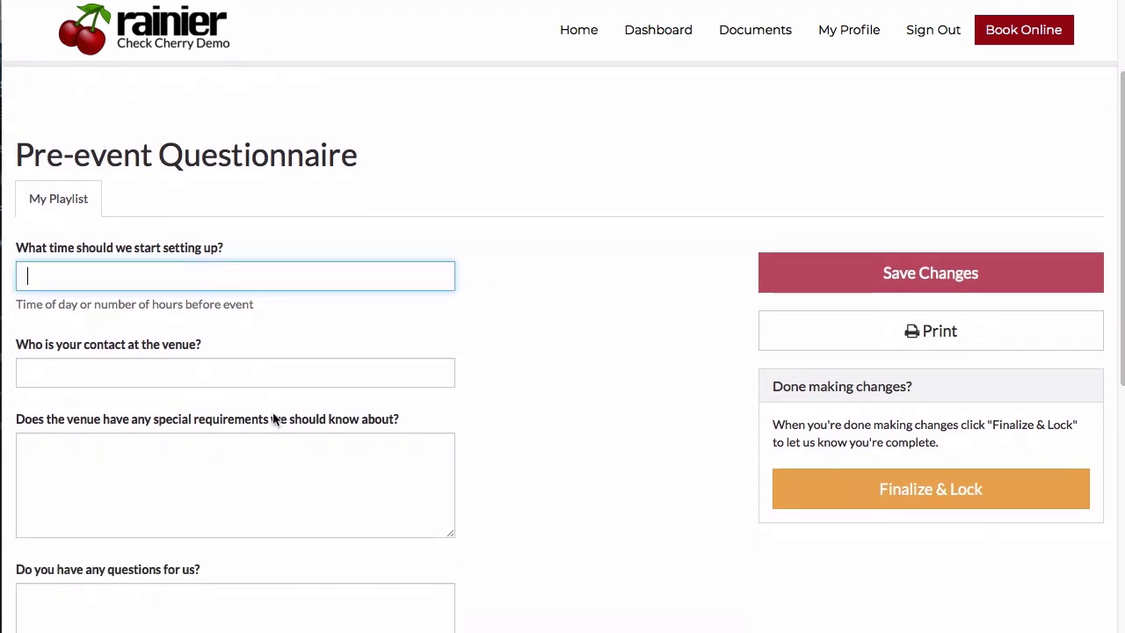
scroll(297, 328, "down", 3)
scroll(296, 328, "up", 1)
scroll(296, 329, "down", 3)
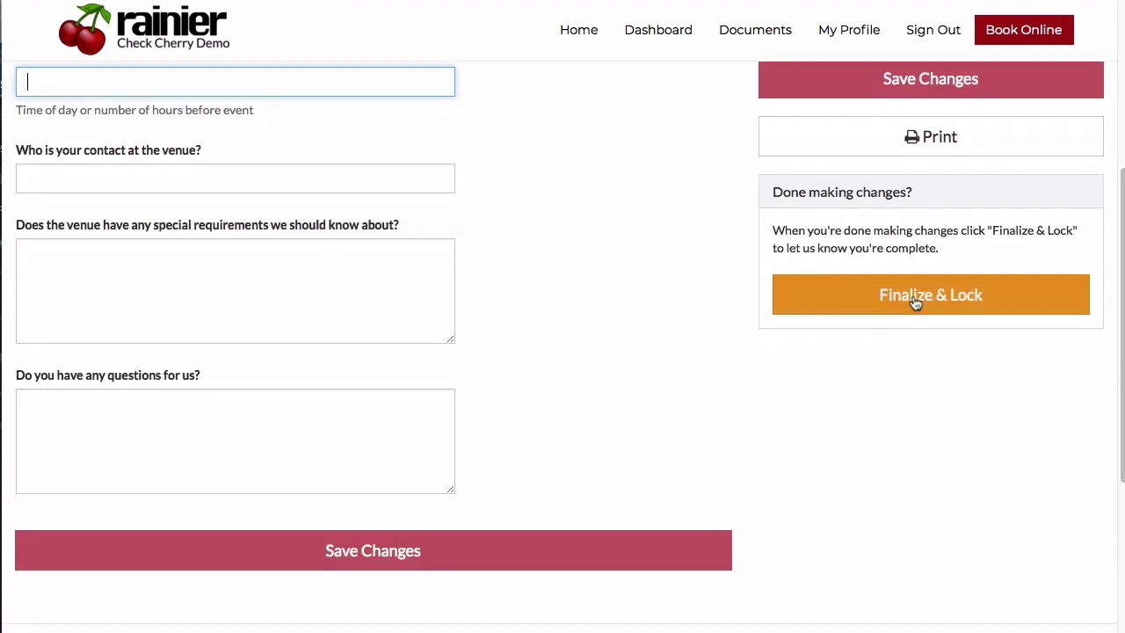
scroll(916, 302, "up", 5)
On Make Payment, change the amount applied to the $424.79 balance to 100.
left_click(334, 189)
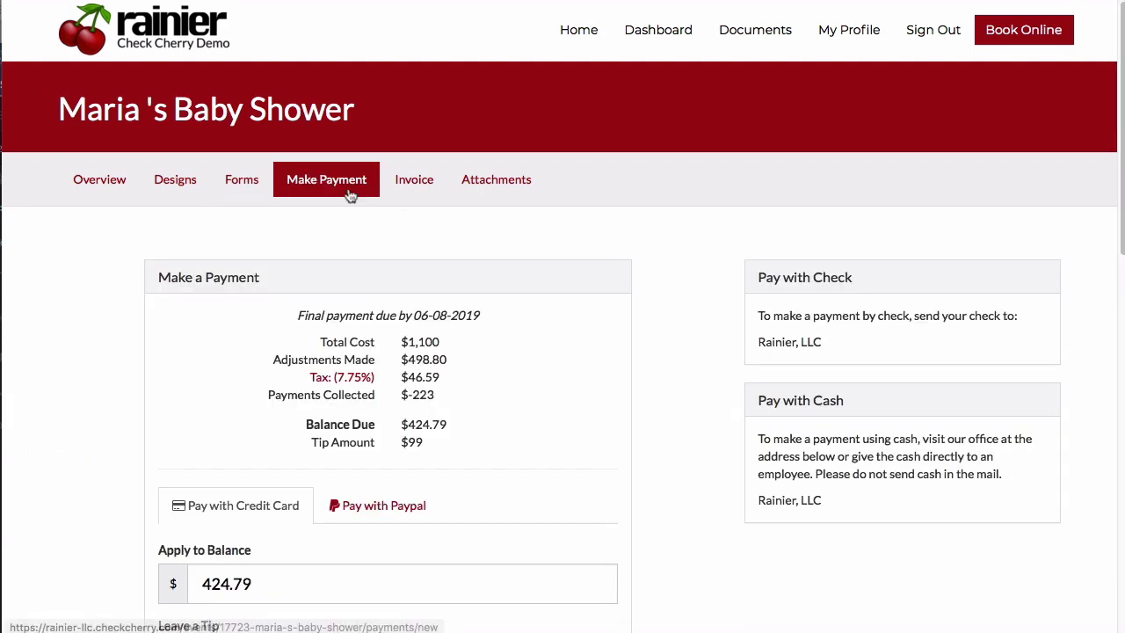
scroll(424, 309, "down", 3)
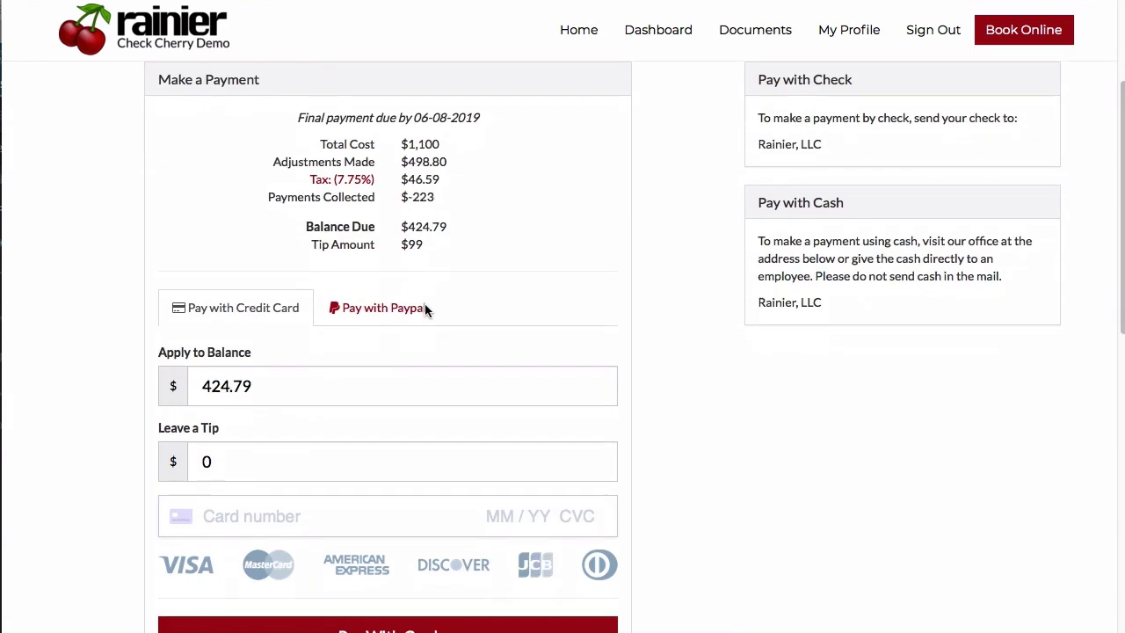
left_click(320, 392)
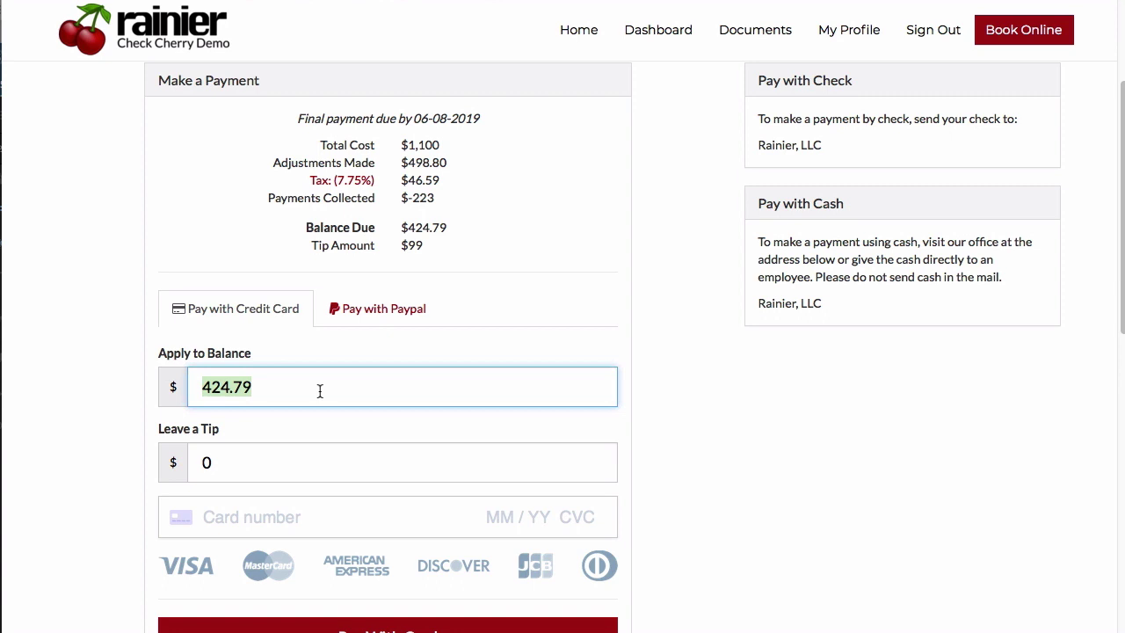
type("10")
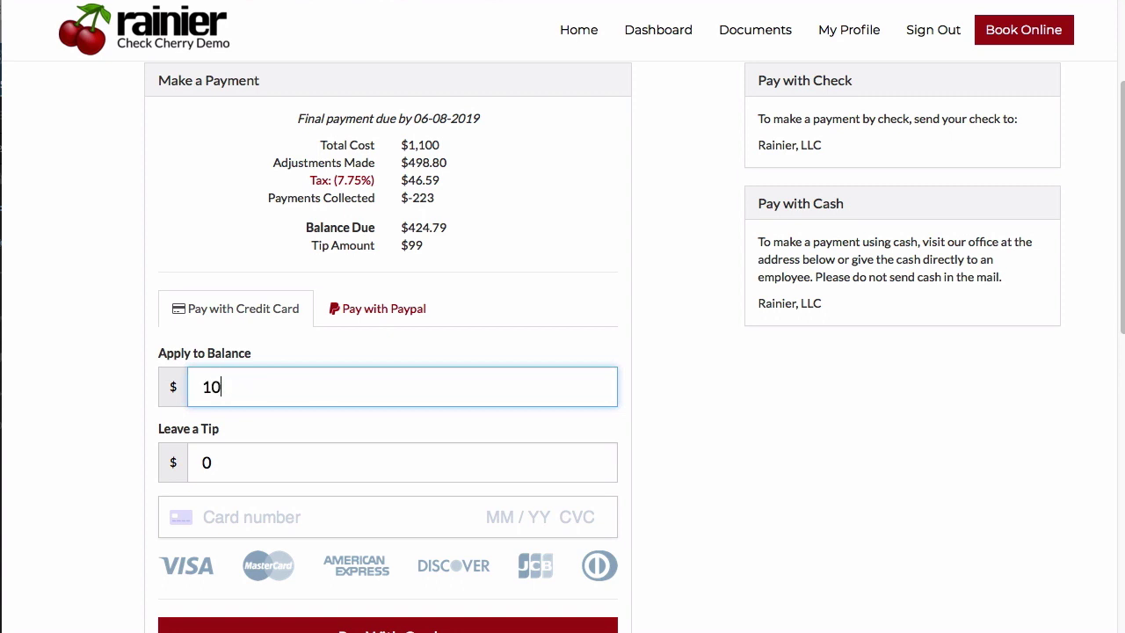
type("0")
key("Tab")
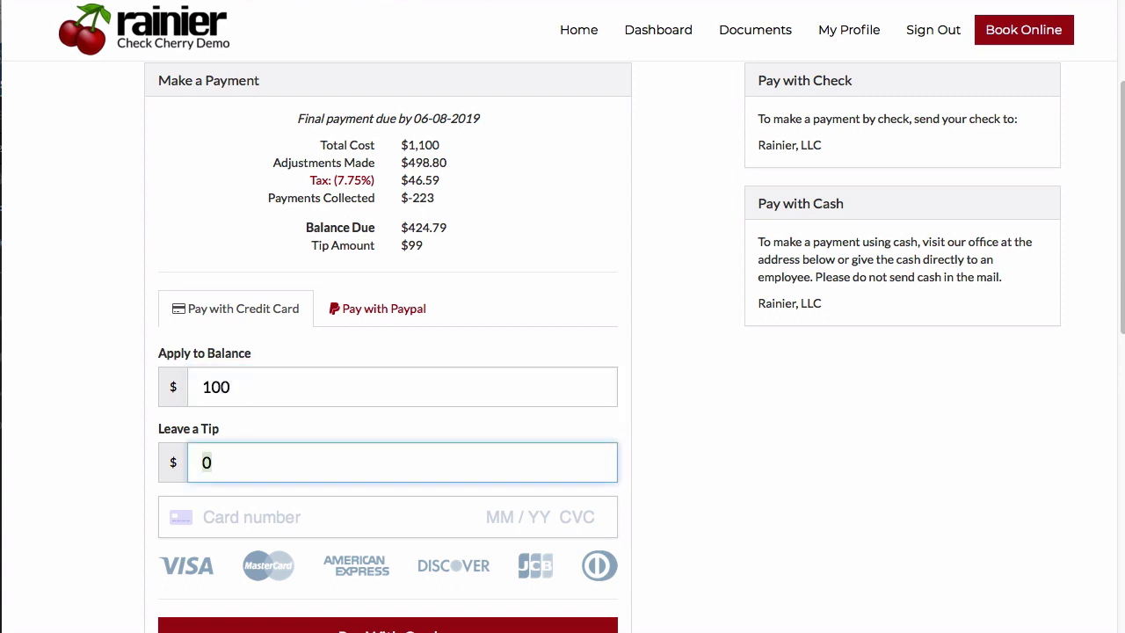
scroll(403, 182, "up", 3)
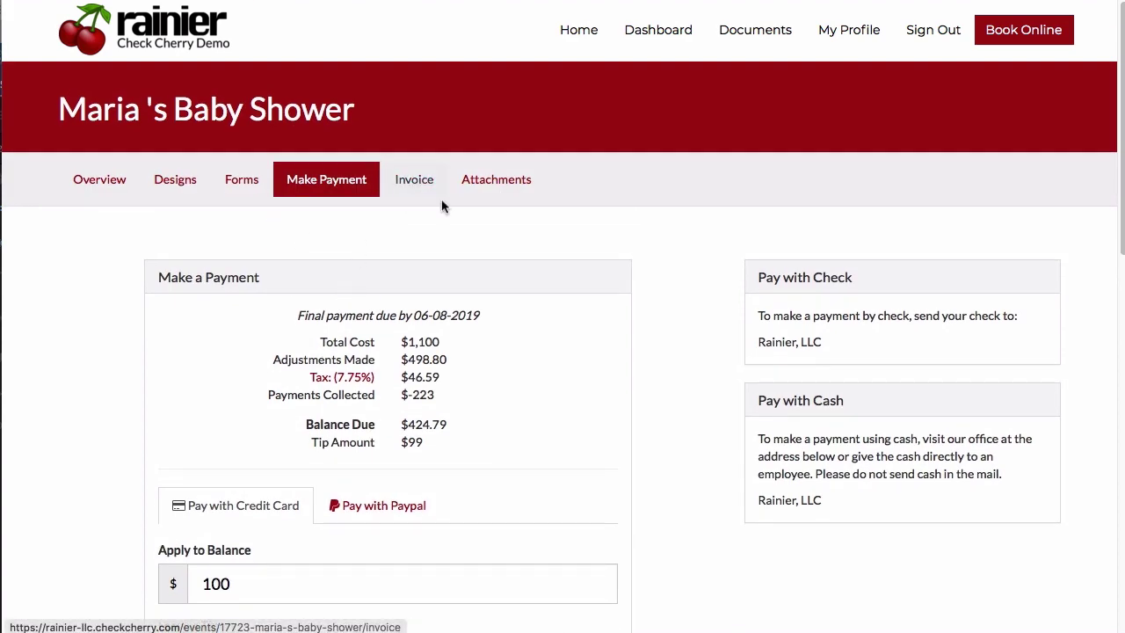
Review the invoice's line items, $123 and $100 payments, $424.79 balance due and contract terms.
left_click(441, 198)
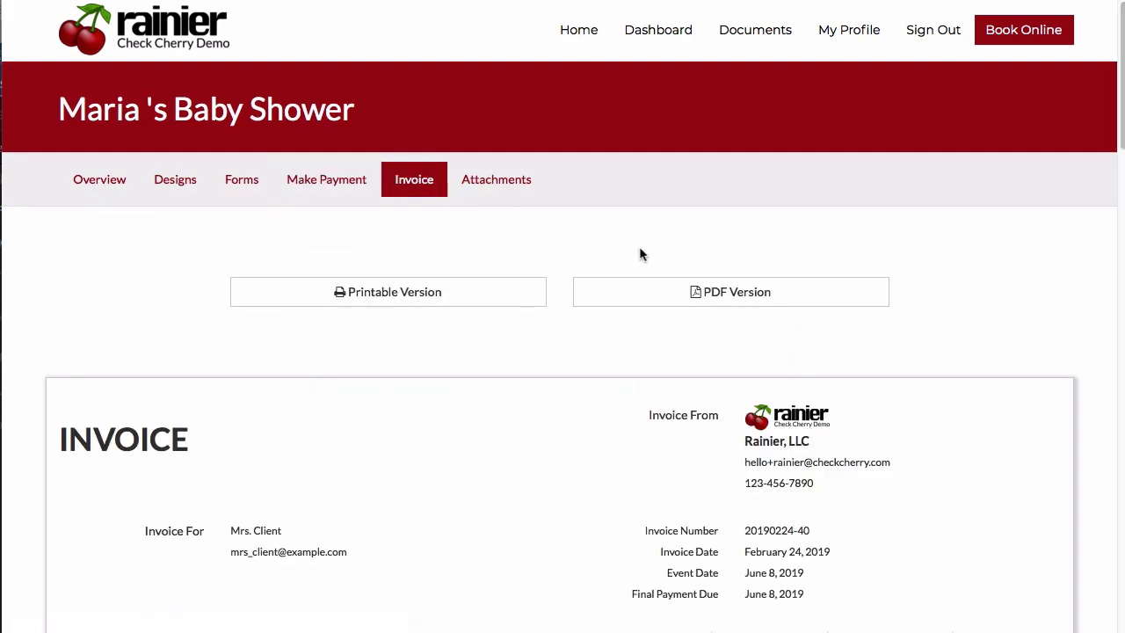
scroll(640, 254, "down", 6)
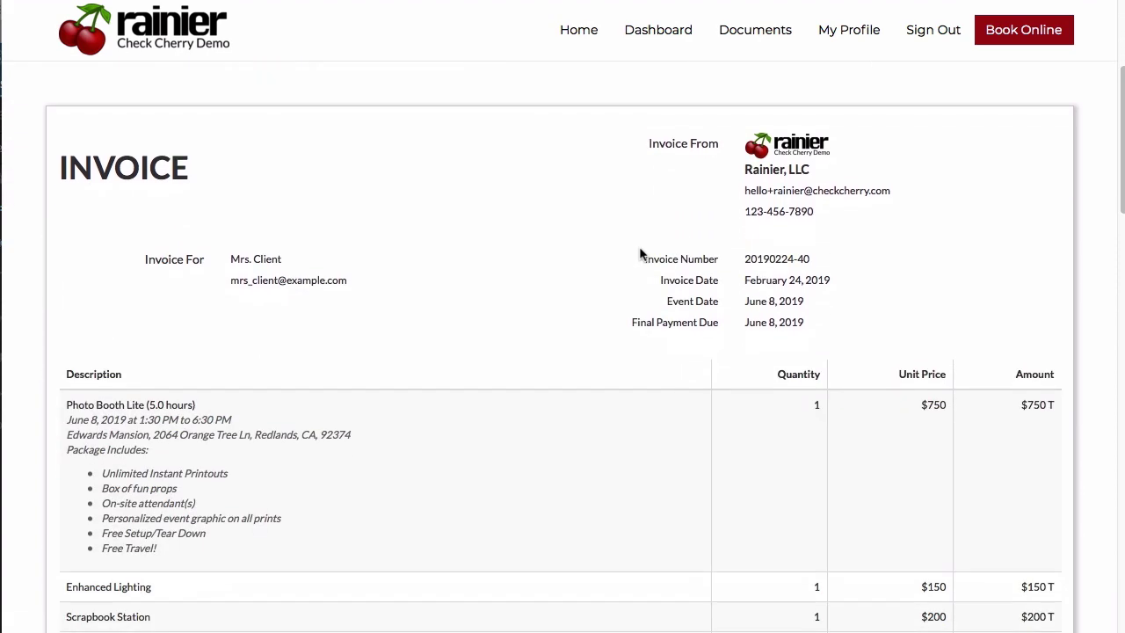
scroll(639, 254, "down", 5)
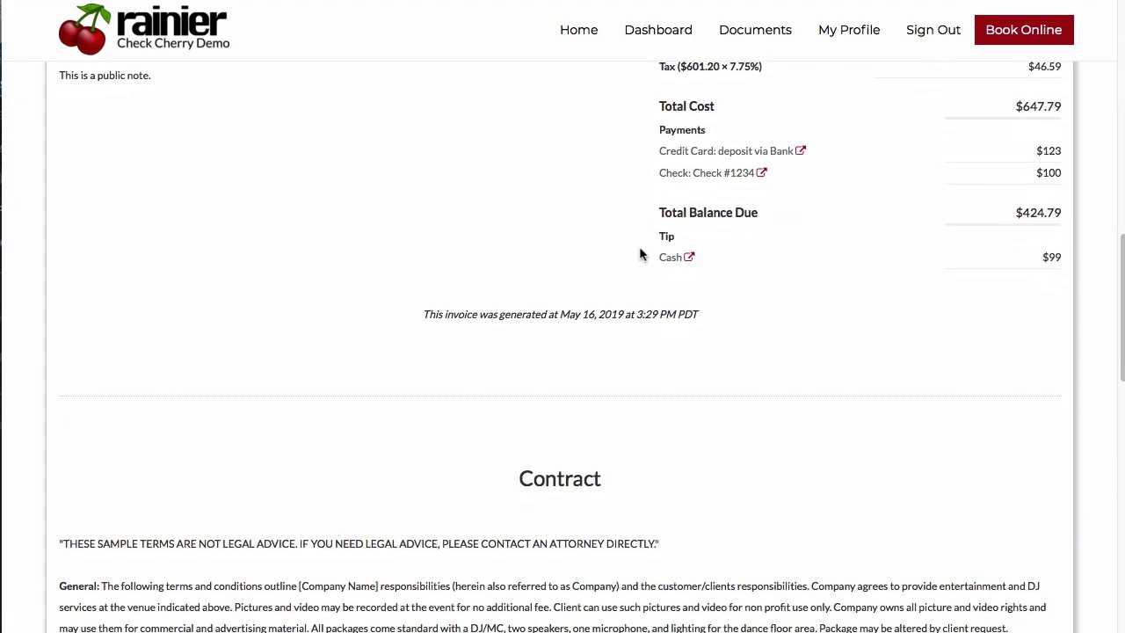
scroll(640, 254, "down", 3)
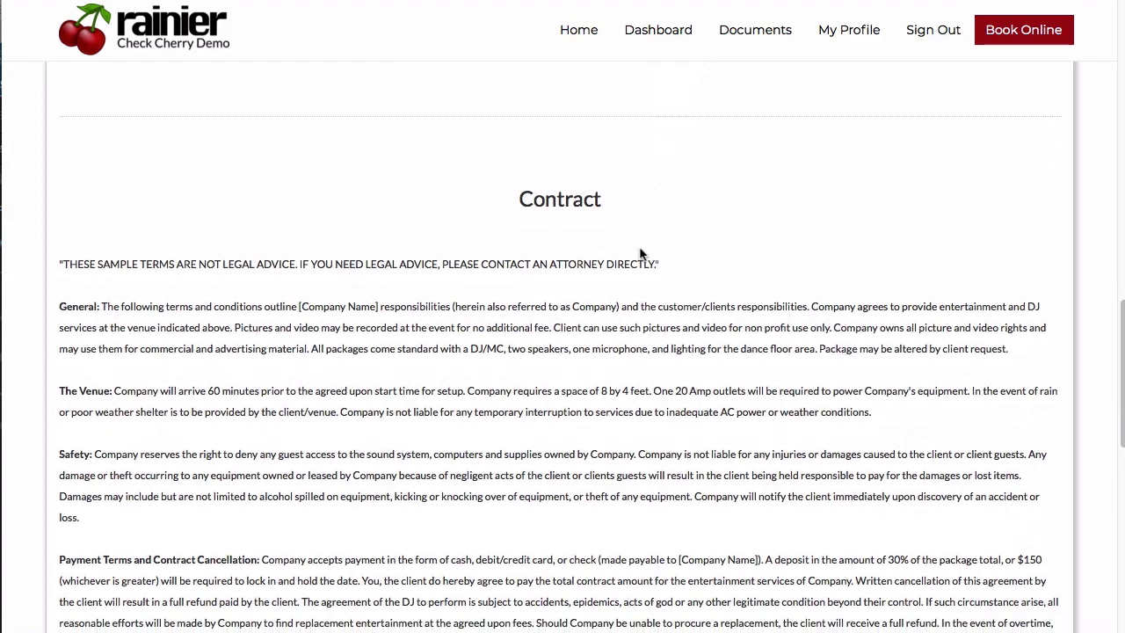
scroll(548, 204, "down", 3)
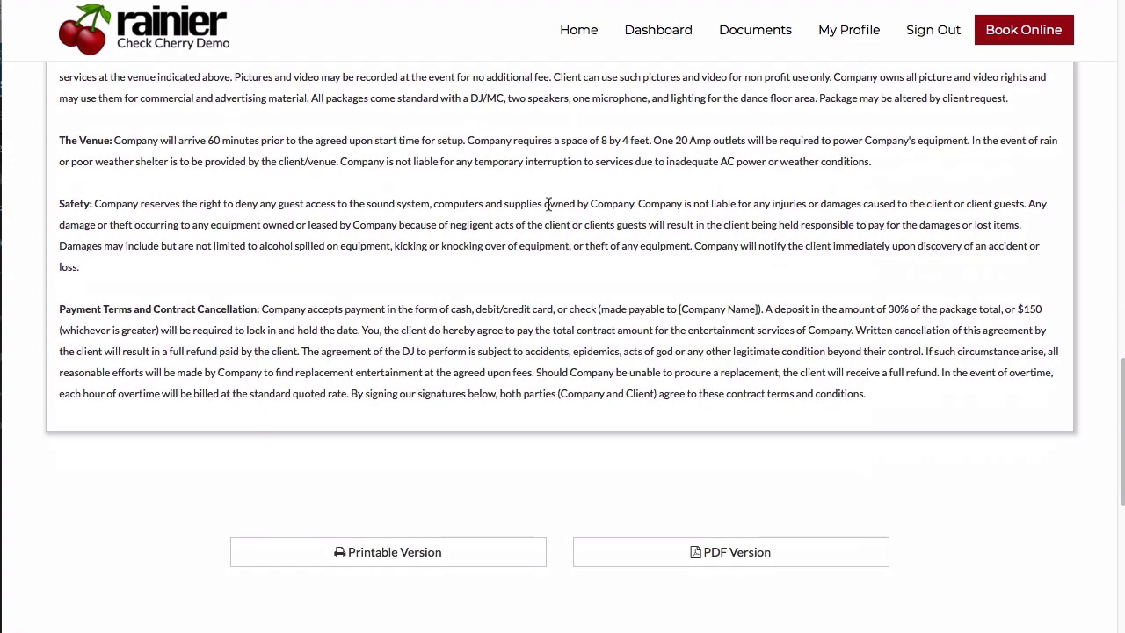
scroll(548, 204, "up", 15)
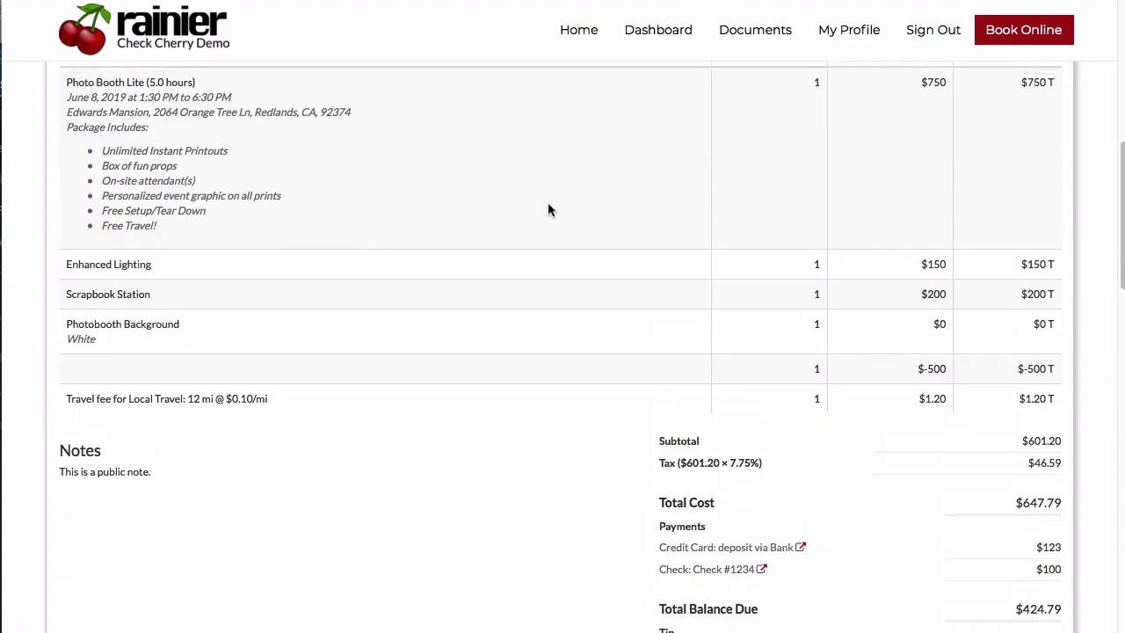
scroll(548, 204, "up", 3)
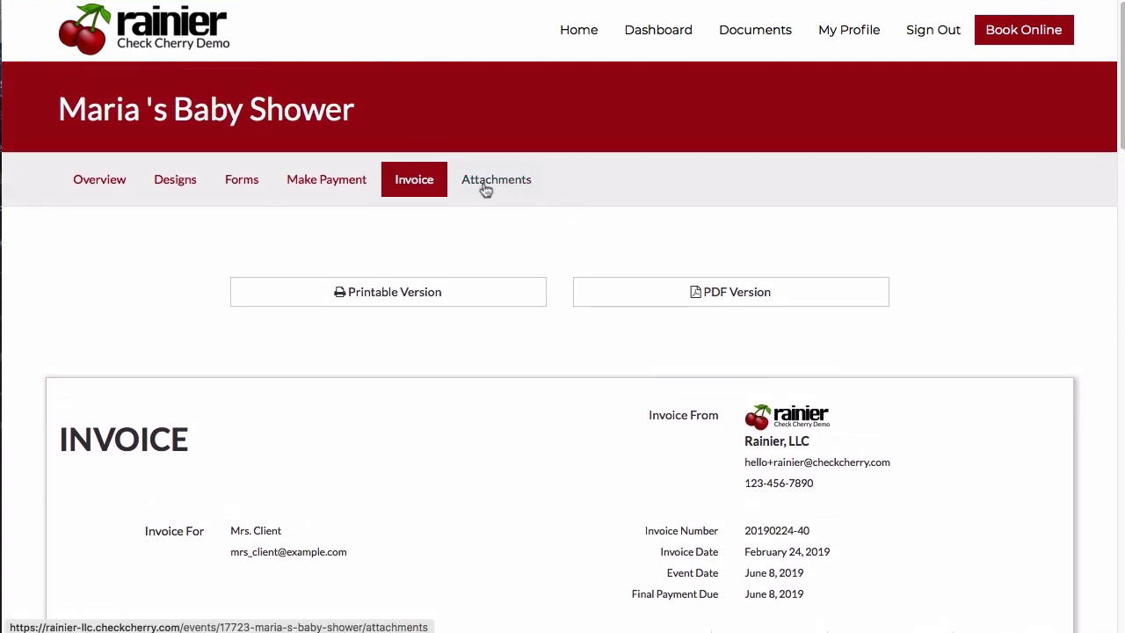
View the event's empty Attachments page, then go to the public Check Cherry home page.
left_click(484, 182)
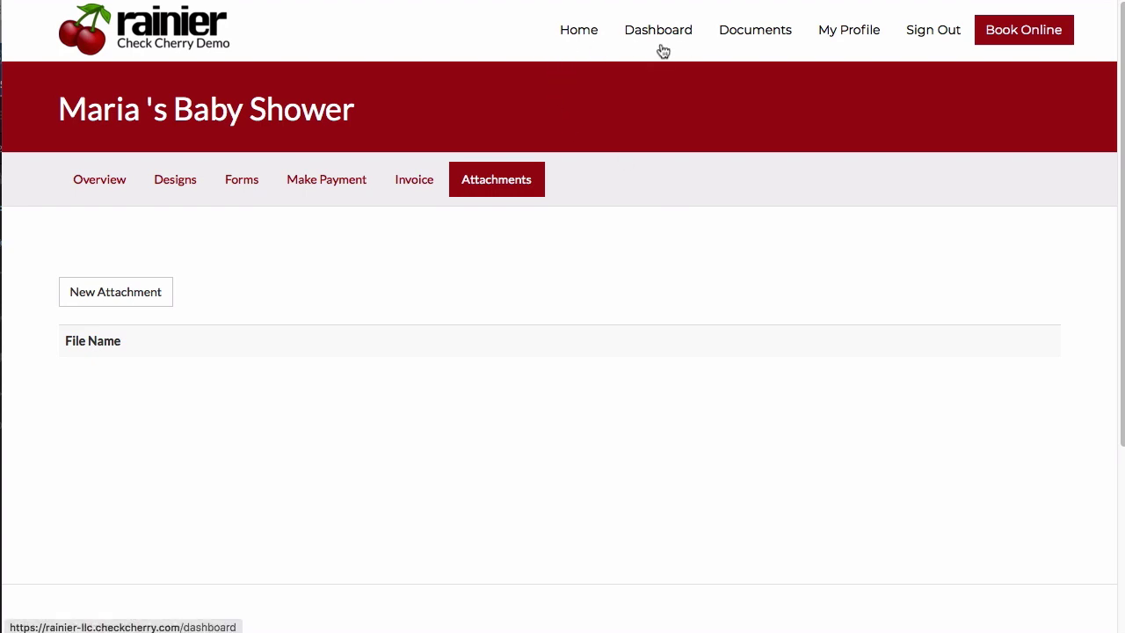
left_click(577, 45)
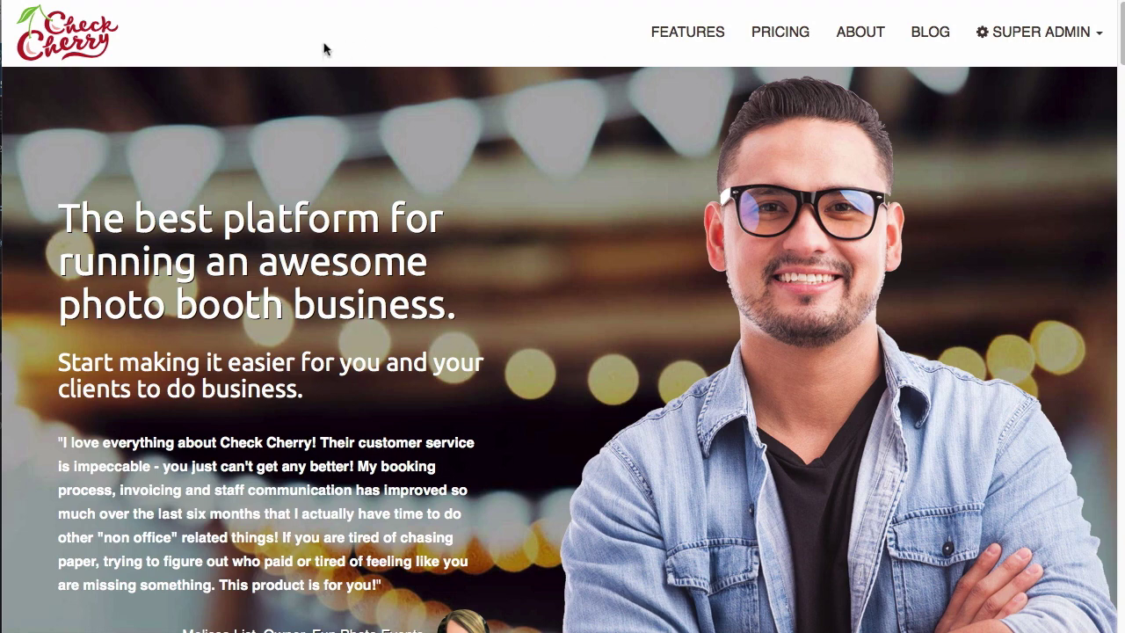
scroll(324, 48, "left", 5)
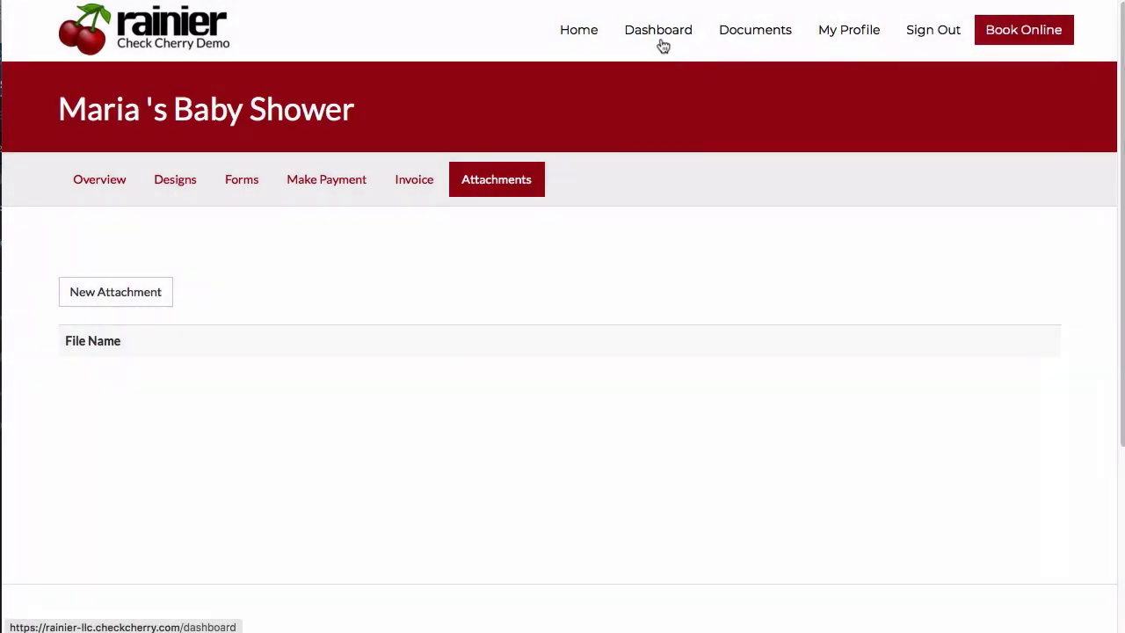
Return to the dashboard and view the Rainier, LLC Proof of Insurance and W9 documents page.
left_click(660, 37)
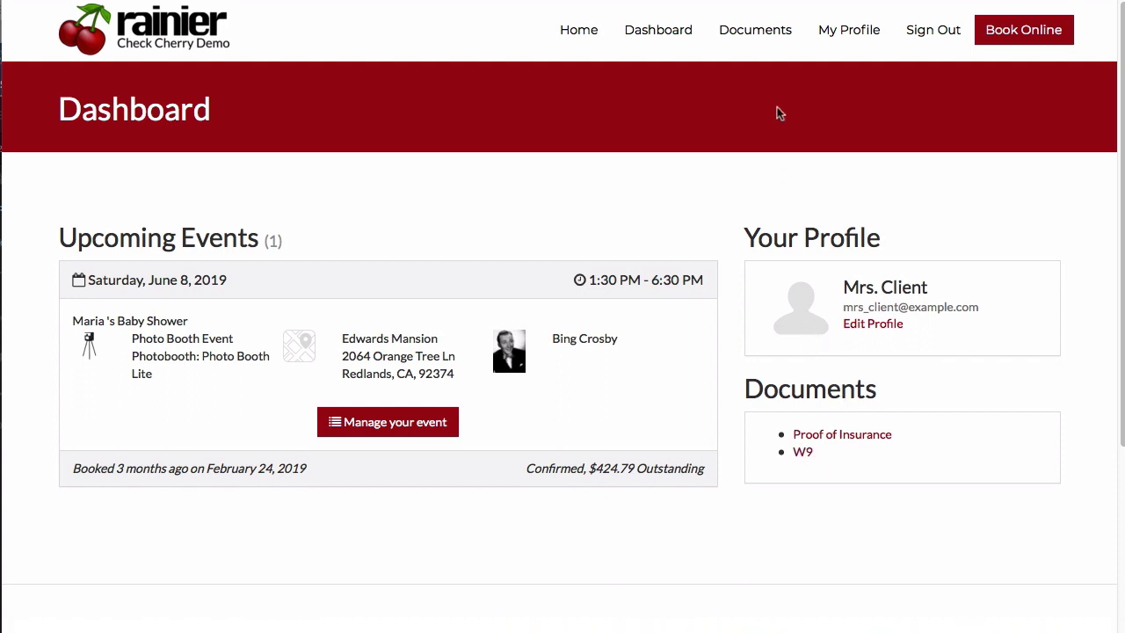
left_click(763, 51)
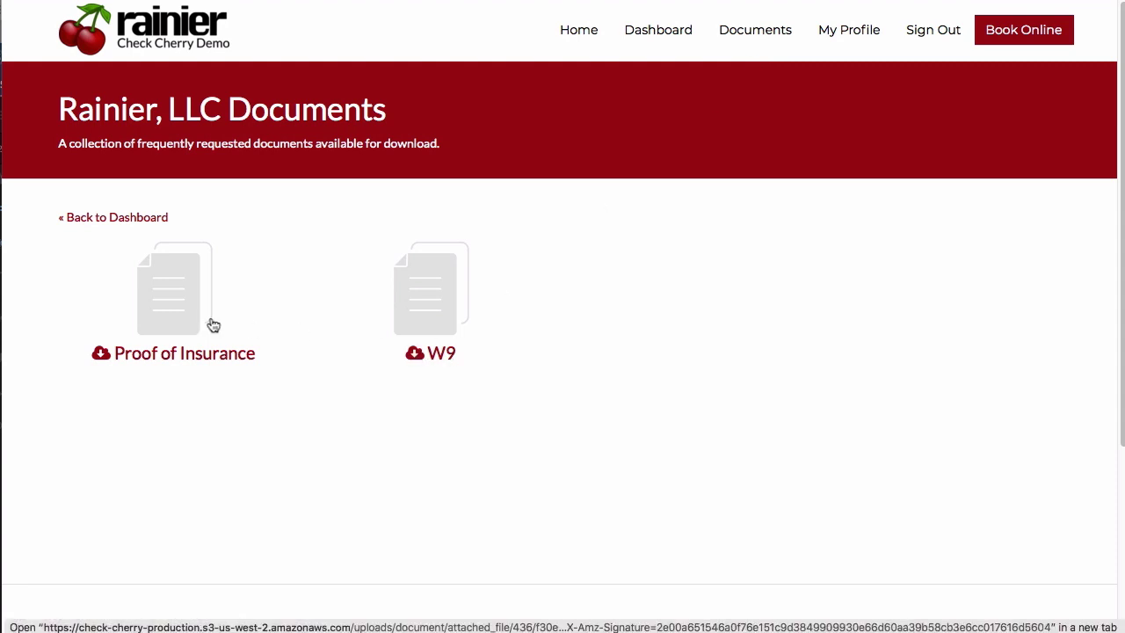
left_click(839, 32)
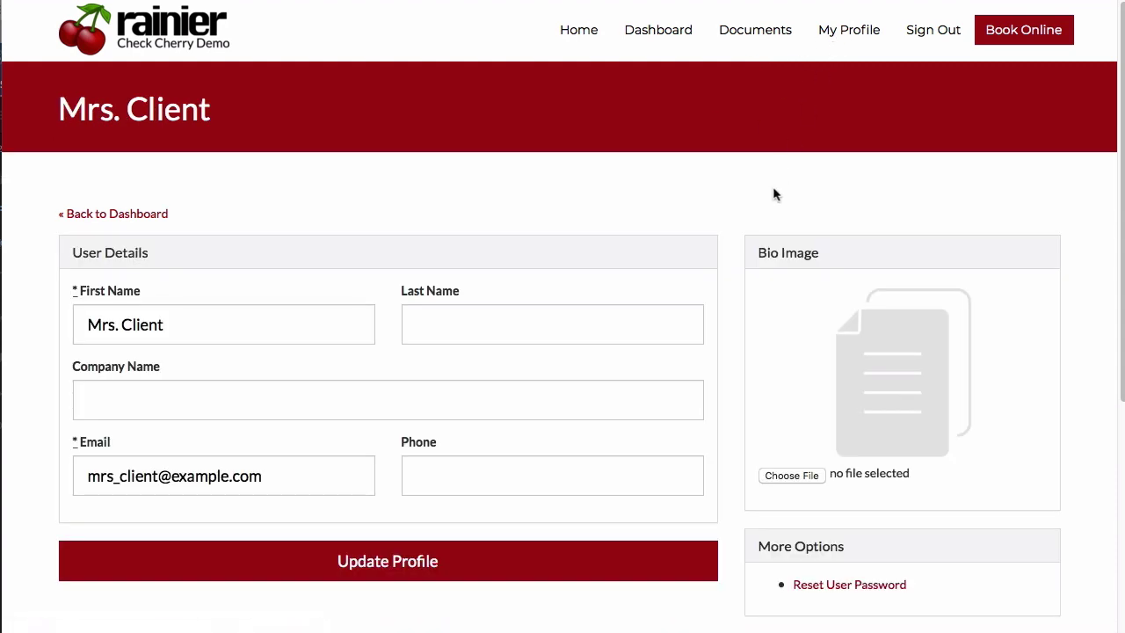
Look over the profile's last name, company and phone fields unchanged, then bring up Book Online.
scroll(854, 418, "down", 1)
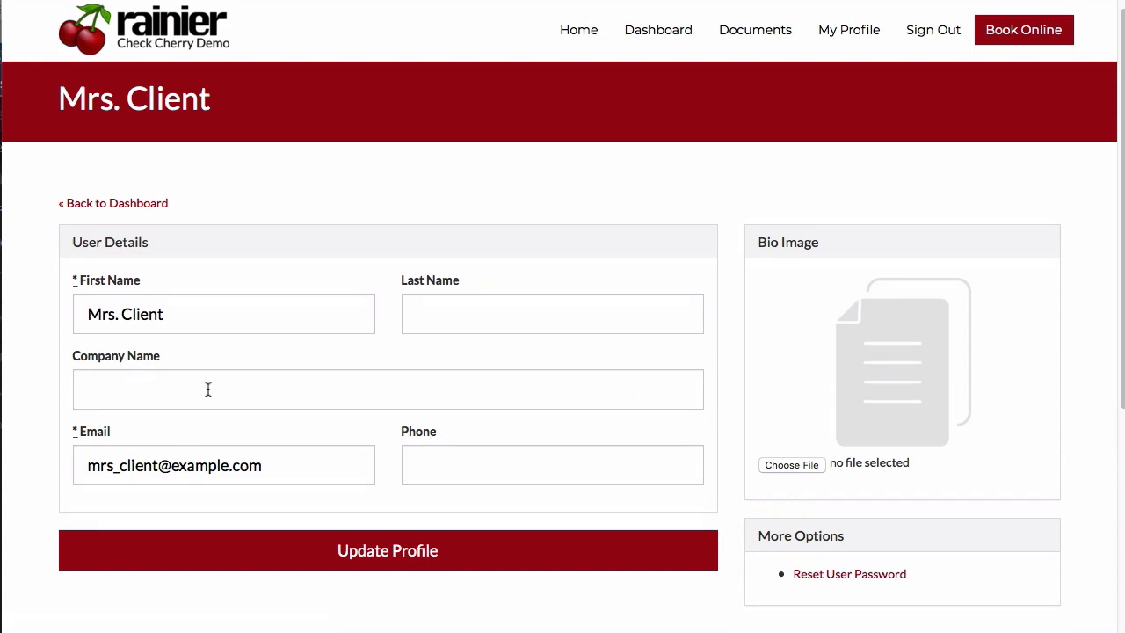
left_click(515, 312)
left_click(274, 385)
left_click(478, 458)
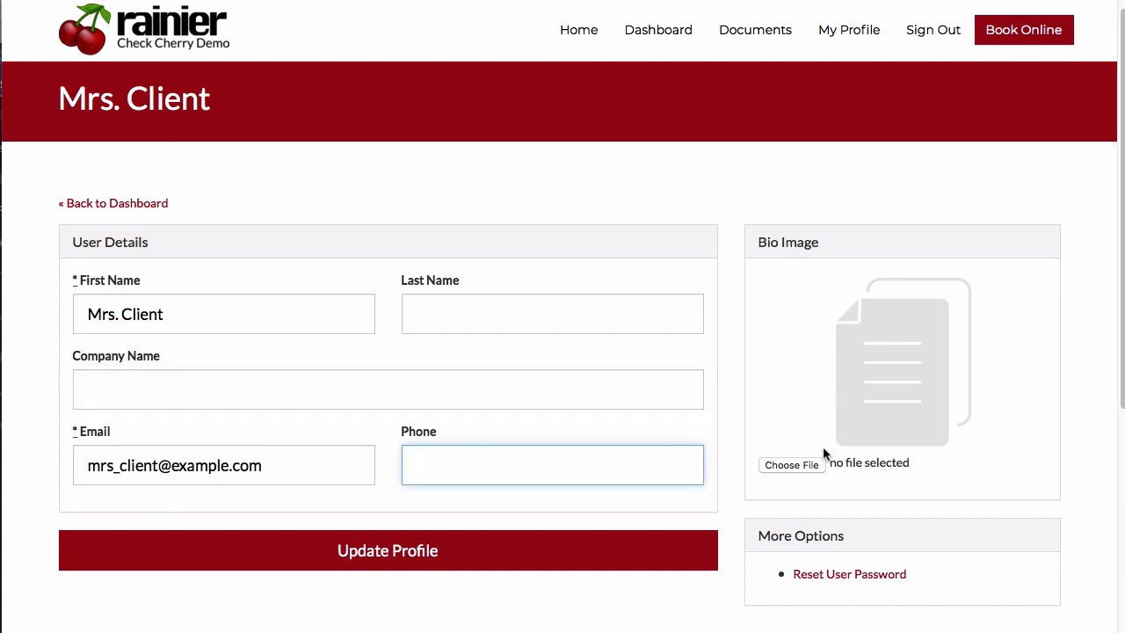
left_click(953, 155)
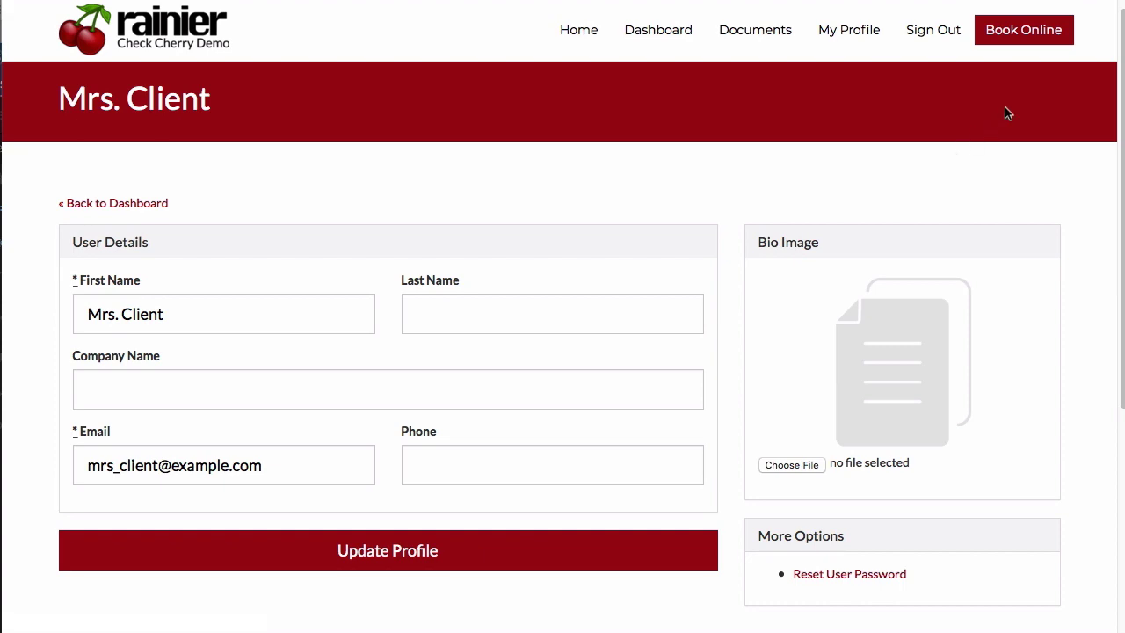
left_click(1023, 44)
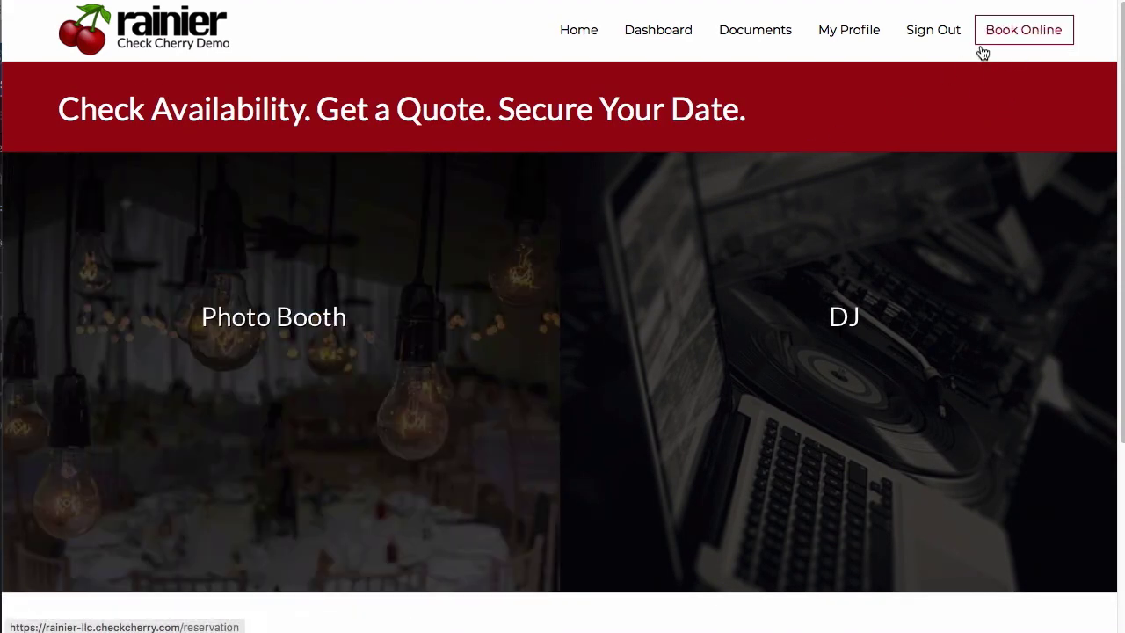
Sign out and log back in to the client portal with the client's saved credentials.
left_click(932, 35)
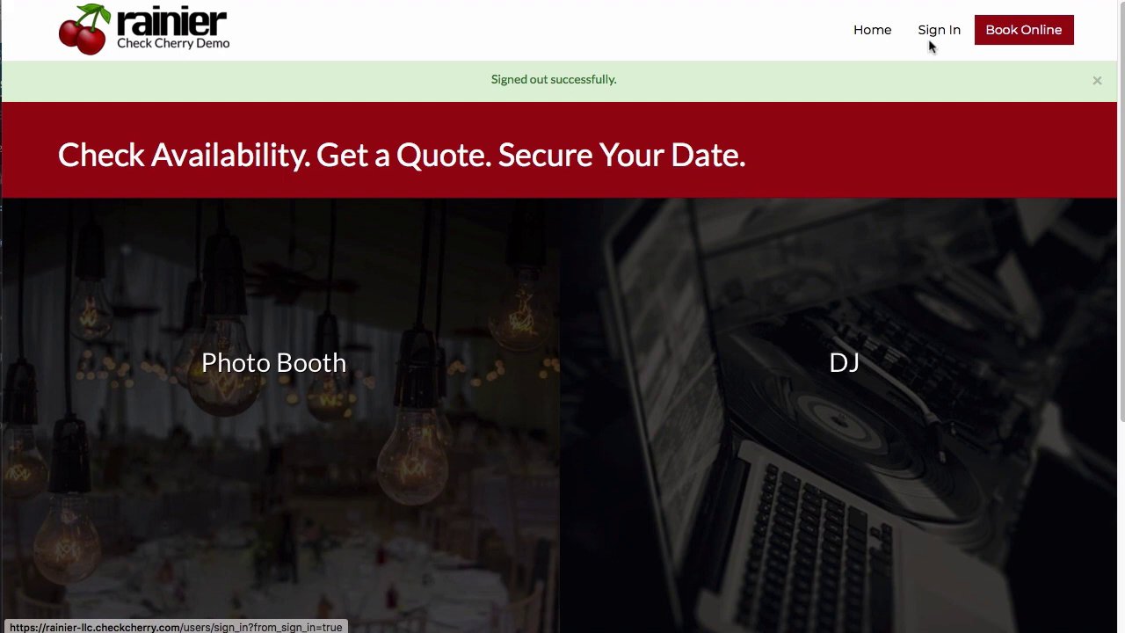
left_click(934, 40)
type("mrs_client@example.com")
key("Tab")
key("super+v")
left_click(352, 369)
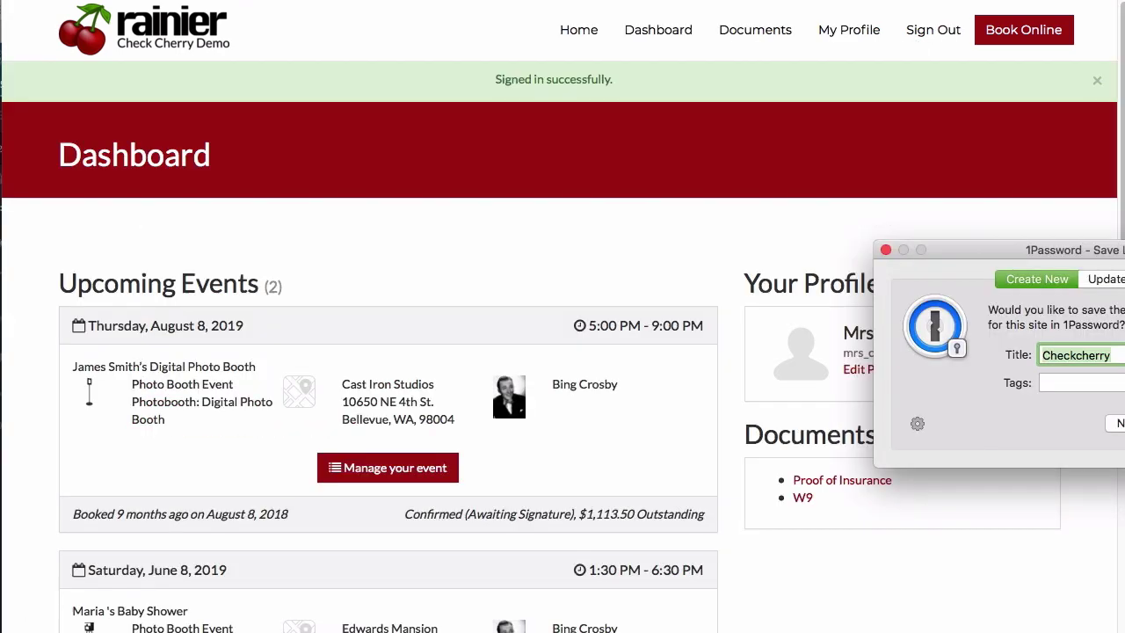
left_click(964, 425)
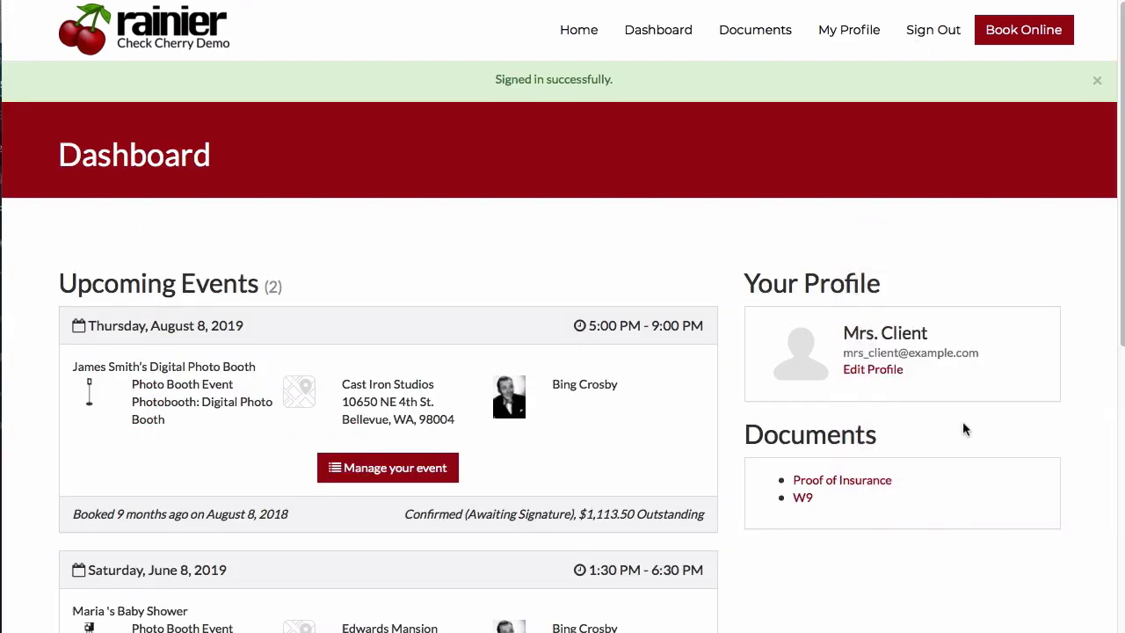
Review the dashboard's two upcoming events, including the August 8, 2019 booth with $1,113.50 outstanding.
scroll(348, 315, "down", 2)
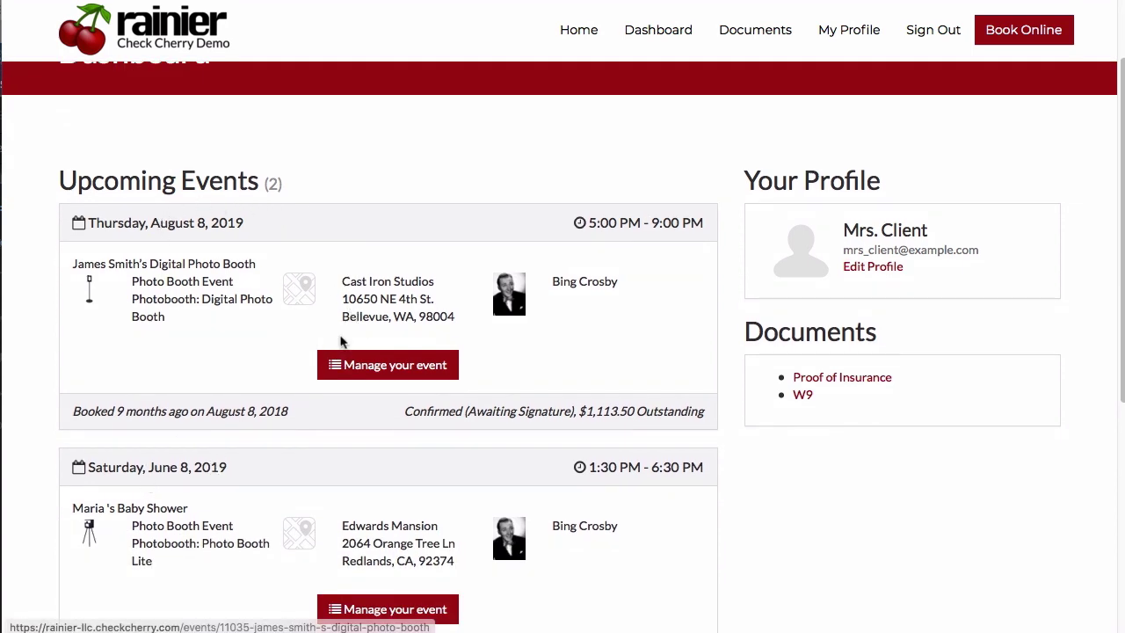
scroll(369, 307, "up", 2)
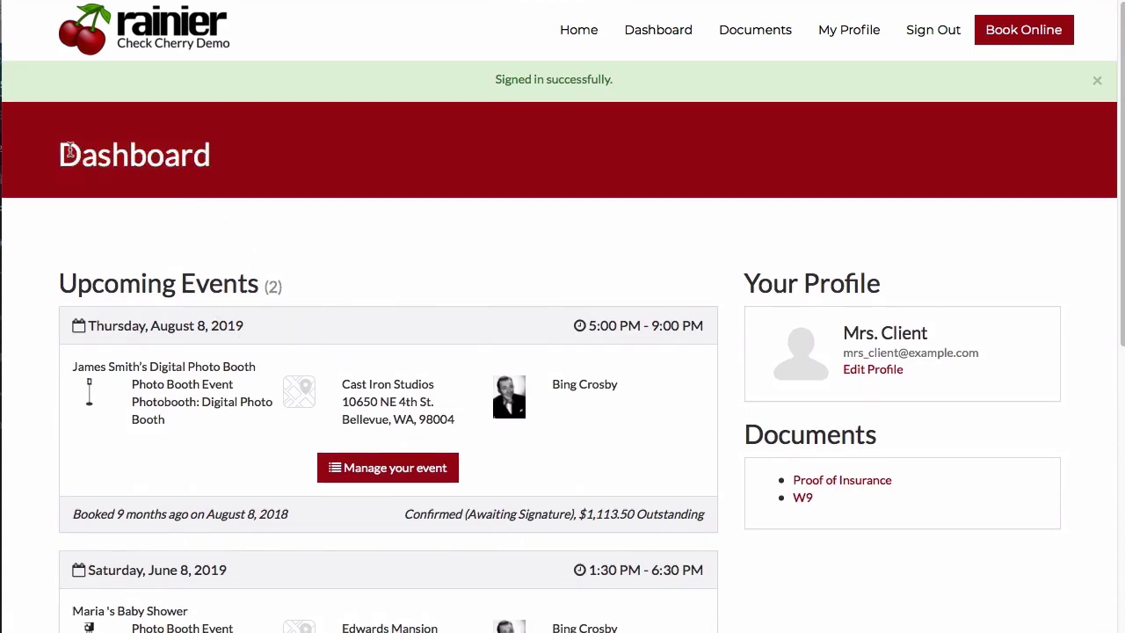
scroll(224, 255, "down", 2)
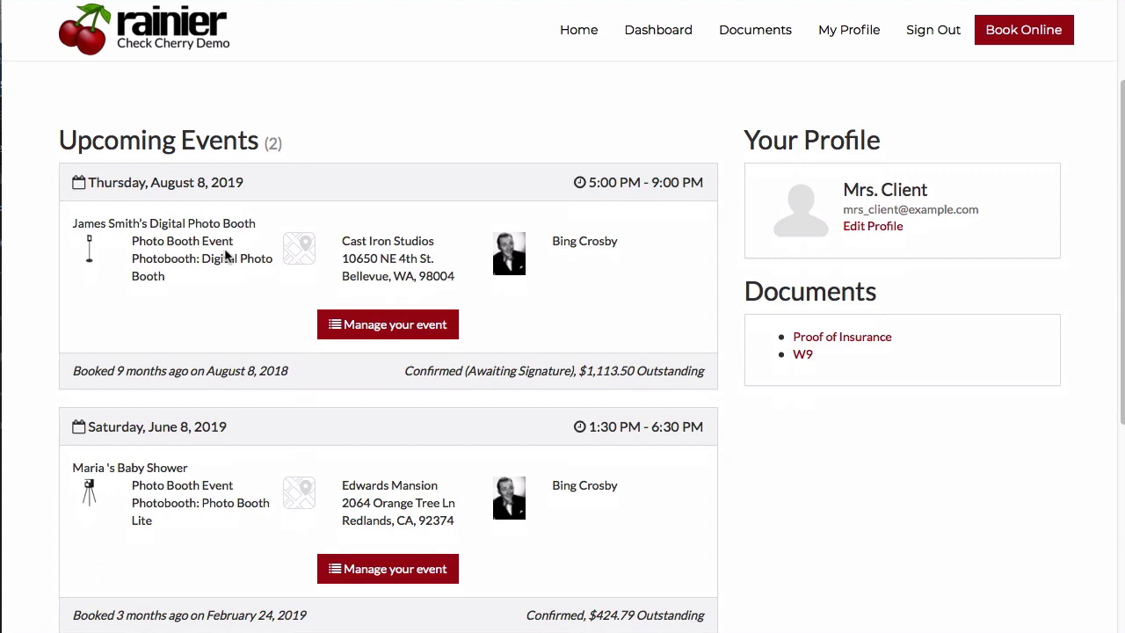
scroll(224, 255, "up", 2)
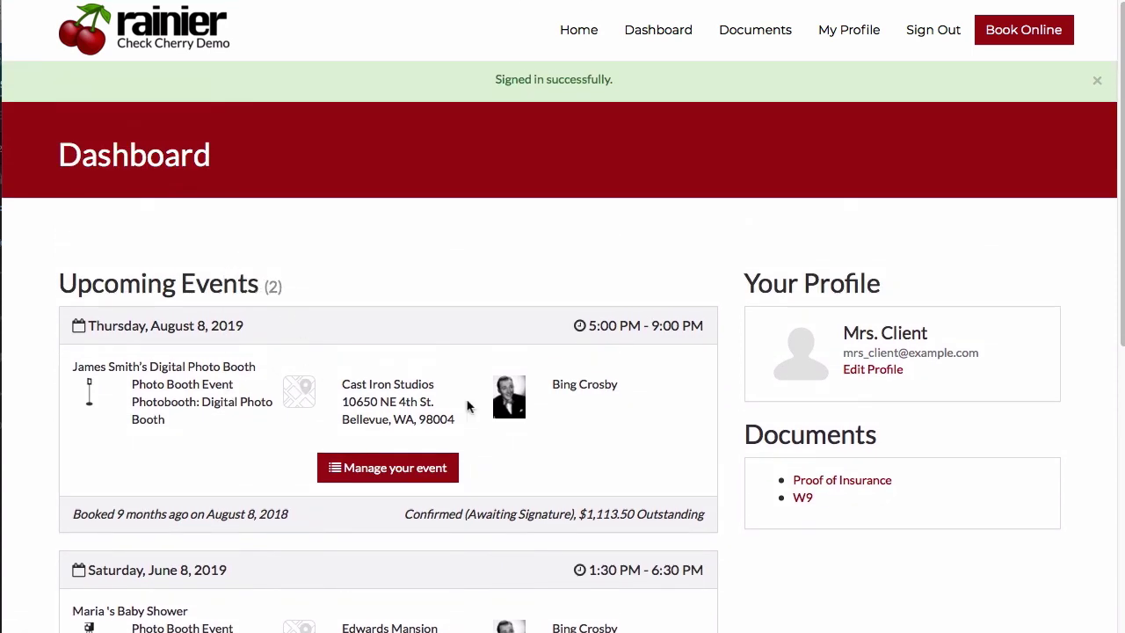
scroll(467, 402, "down", 1)
scroll(377, 397, "down", 1)
scroll(429, 431, "up", 2)
Open the Digital Photo Booth event's Make Payment page showing $334.05 due of $1,113.50.
left_click(394, 469)
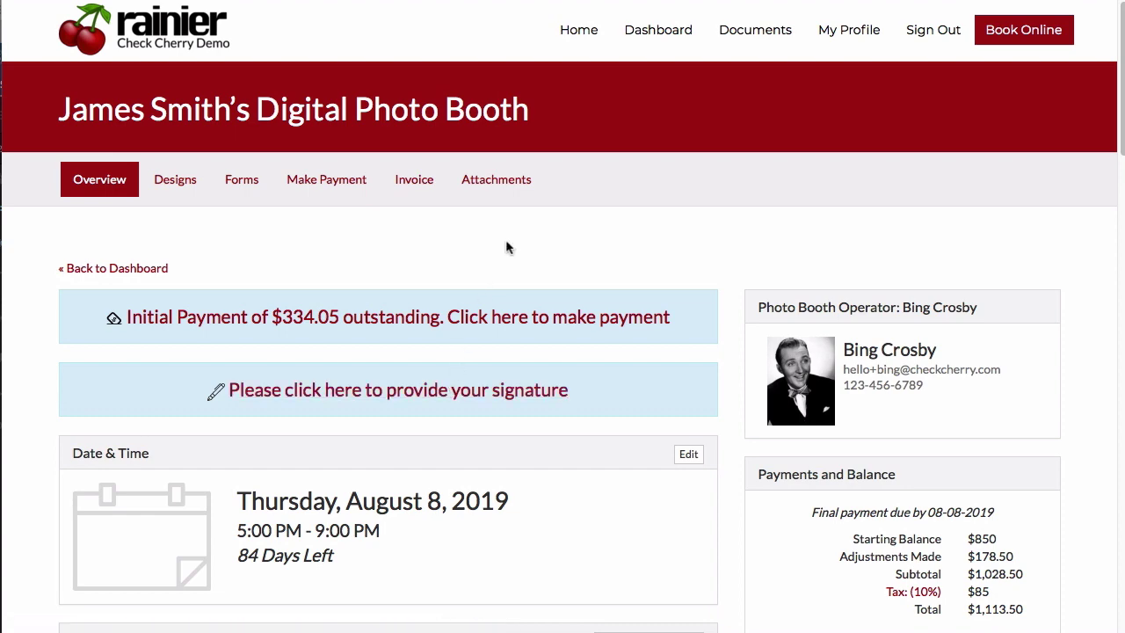
scroll(509, 237, "down", 4)
scroll(508, 236, "up", 1)
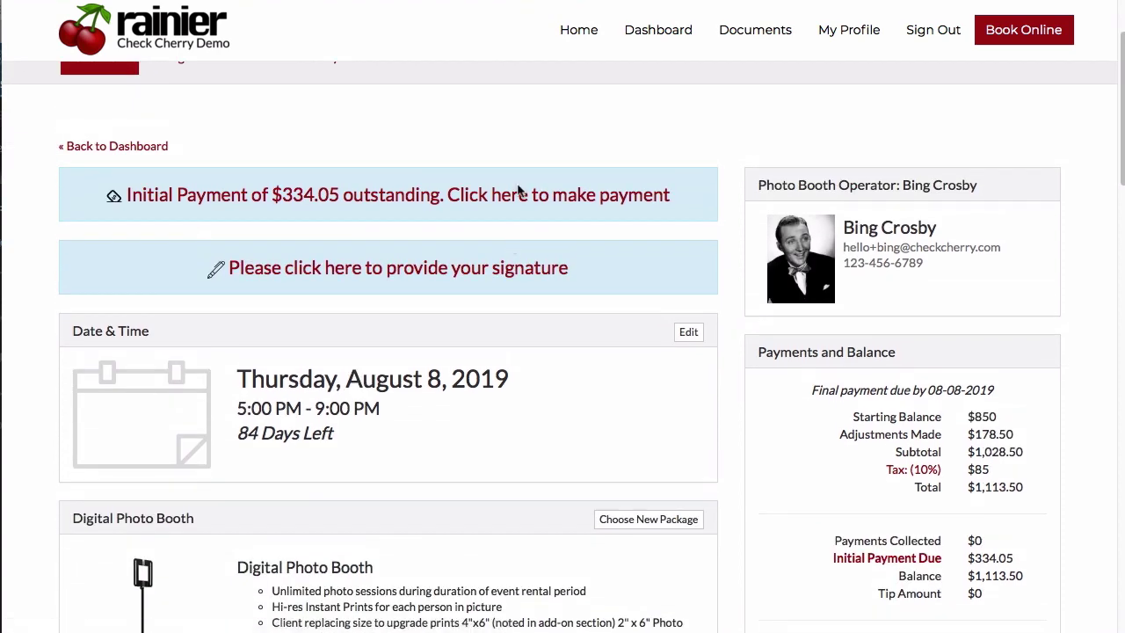
left_click(518, 191)
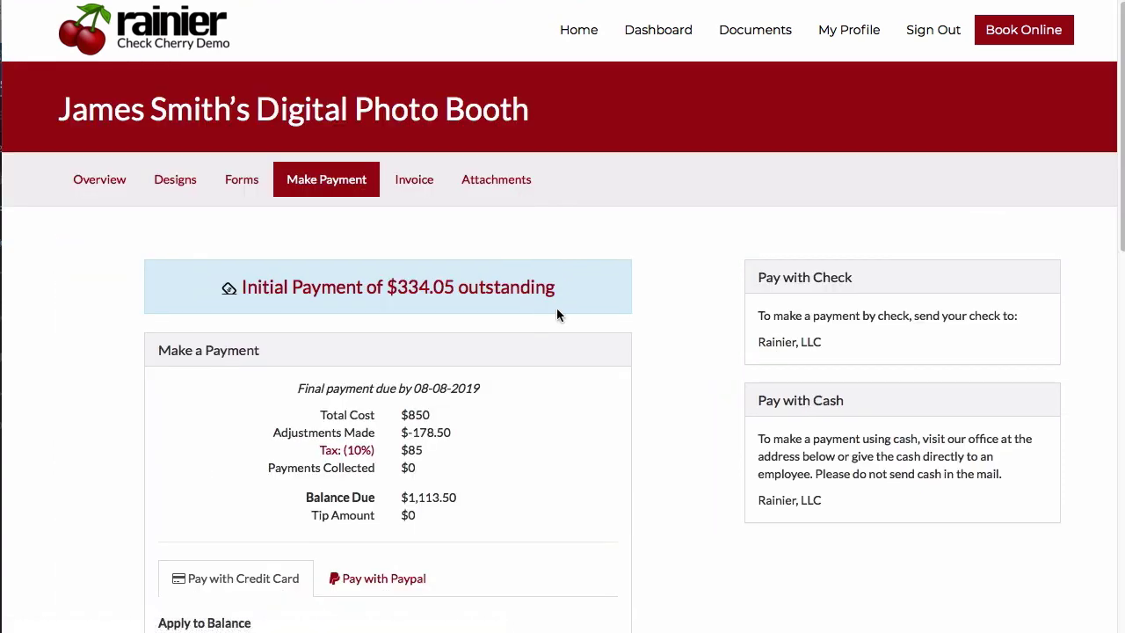
scroll(594, 283, "down", 10)
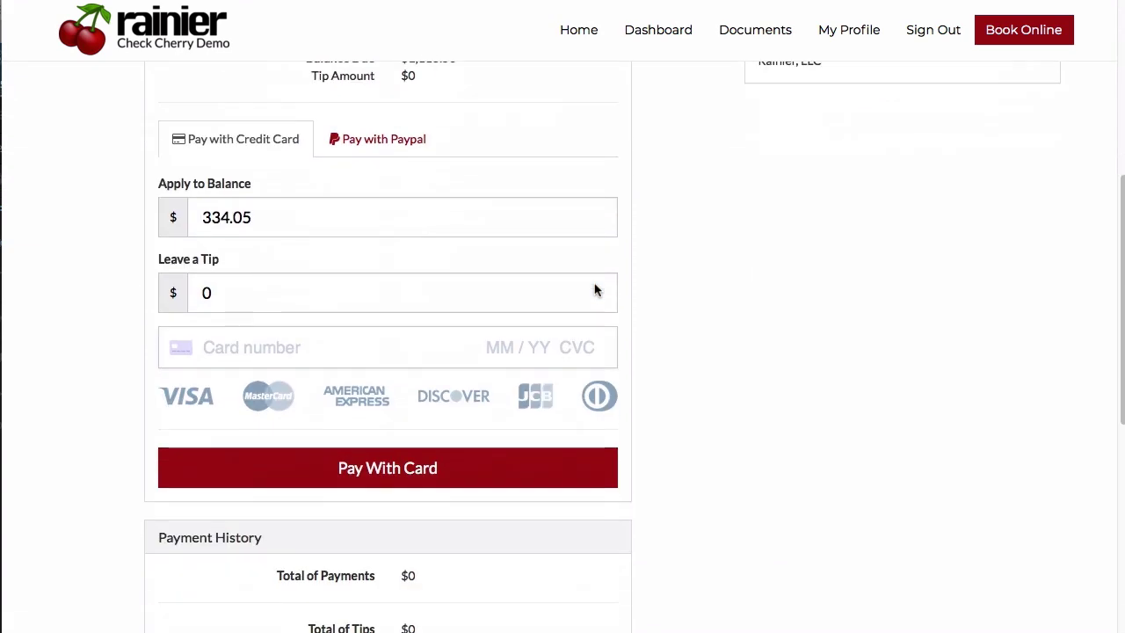
scroll(594, 284, "down", 1)
left_click_drag(333, 345, 808, 343)
left_click(796, 352)
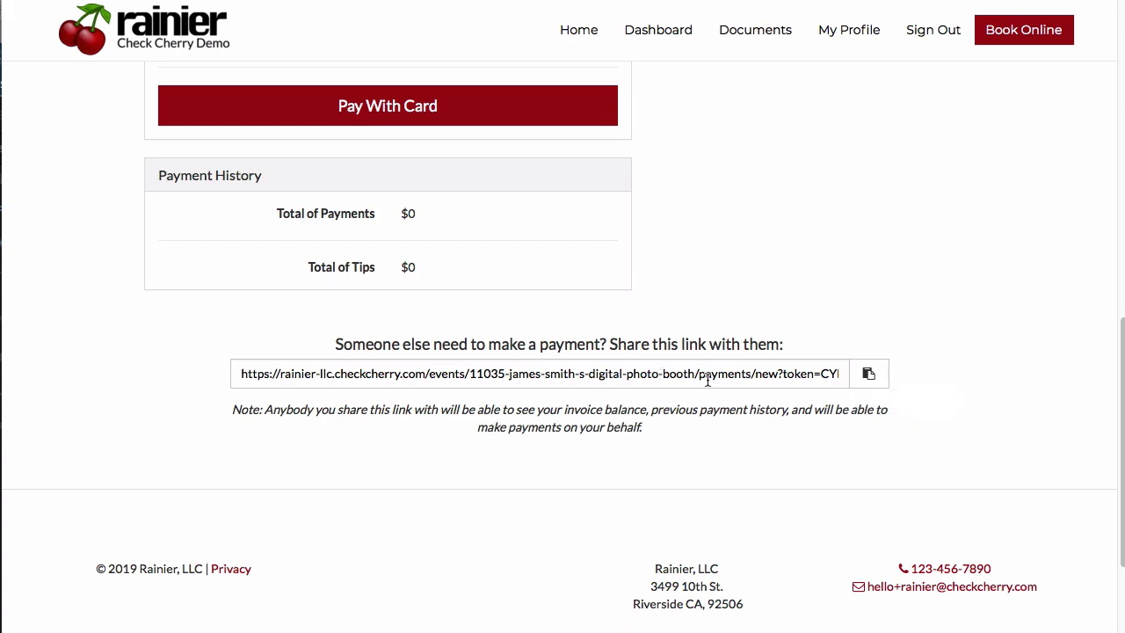
scroll(878, 385, "up", 10)
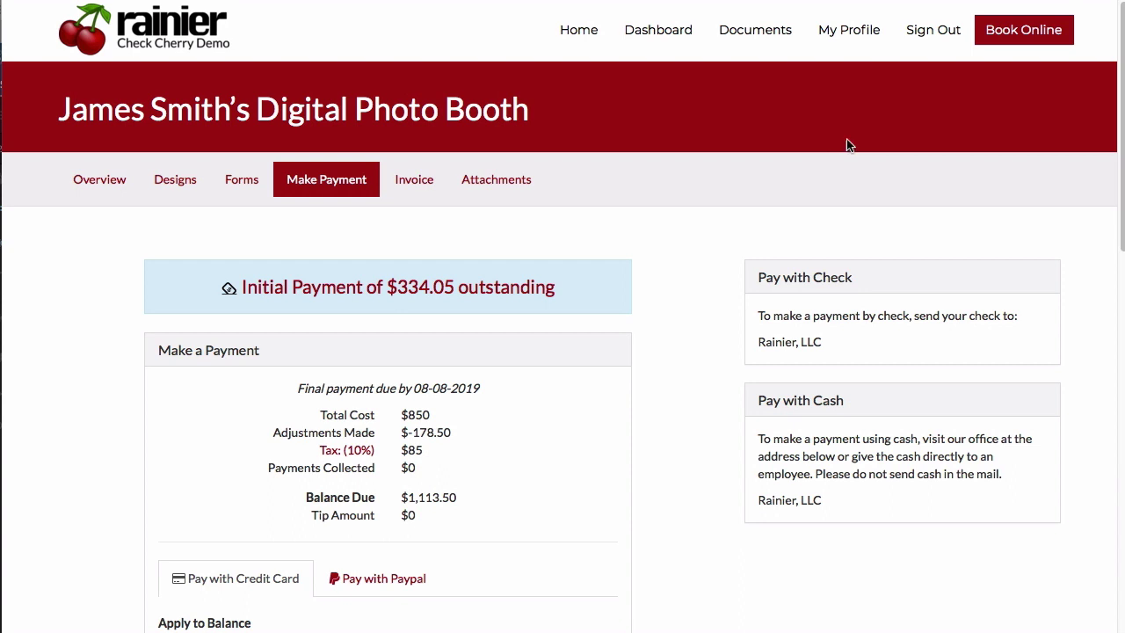
Sign out of the portal and start a Photo Booth booking with the Photobooth Prime package.
left_click(930, 31)
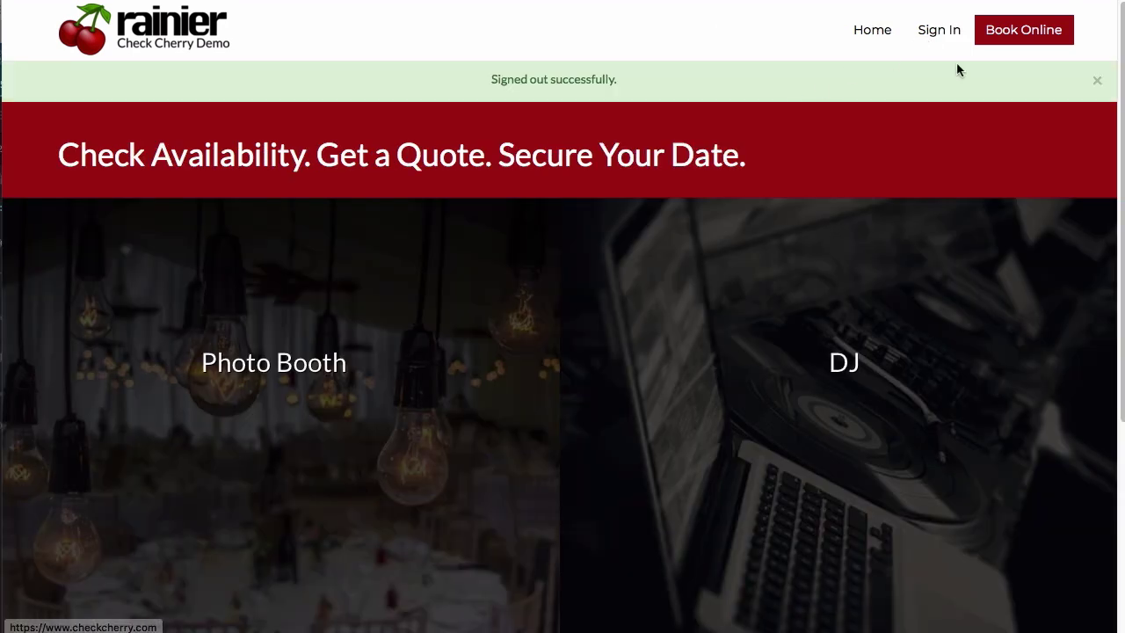
left_click(1097, 79)
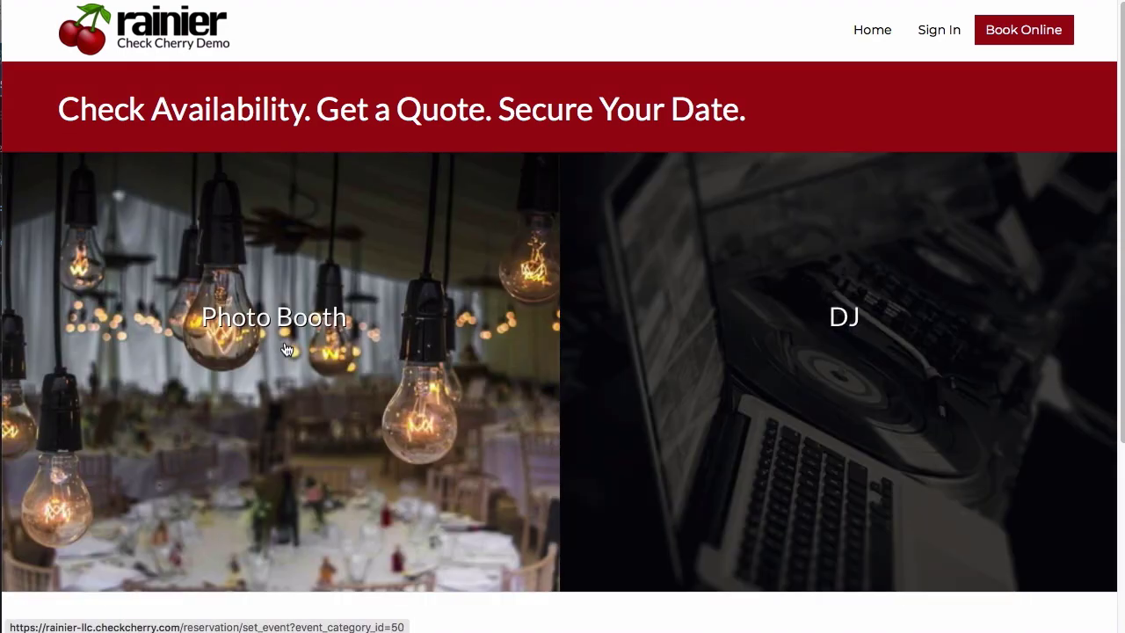
left_click(340, 334)
scroll(245, 293, "down", 2)
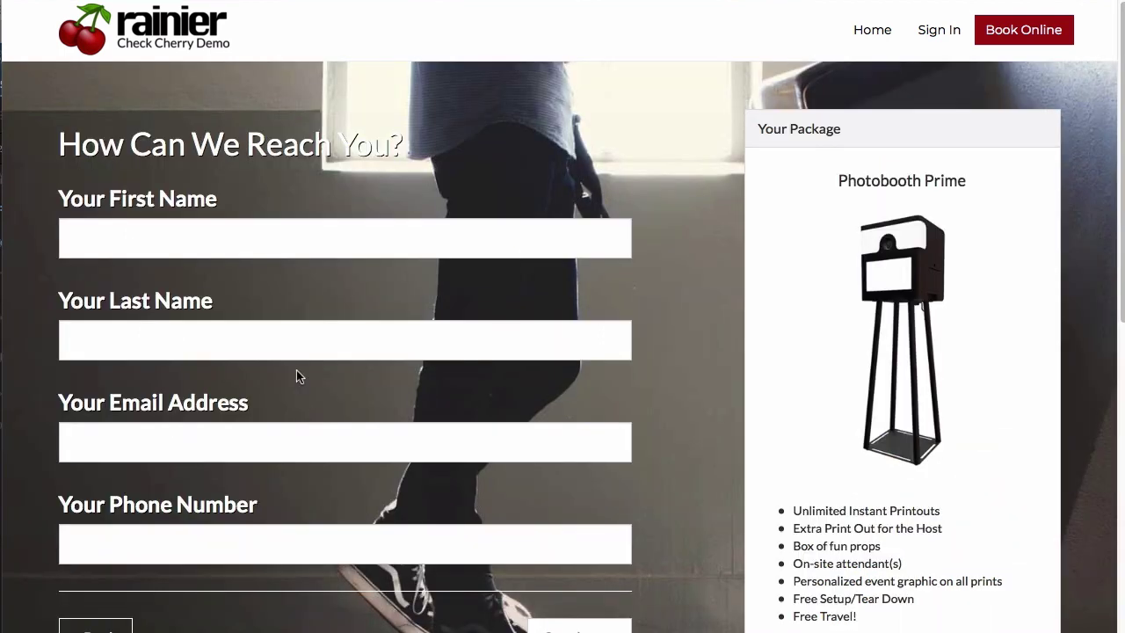
left_click(244, 254)
Enter the new client's first and last name, e-mail address and phone number.
type("JOhn")
key("BackSpace")
key("BackSpace")
key("BackSpace")
type("ohn")
key("Tab")
type("Smith")
key("Tab")
key("Tab")
type("123-123-4")
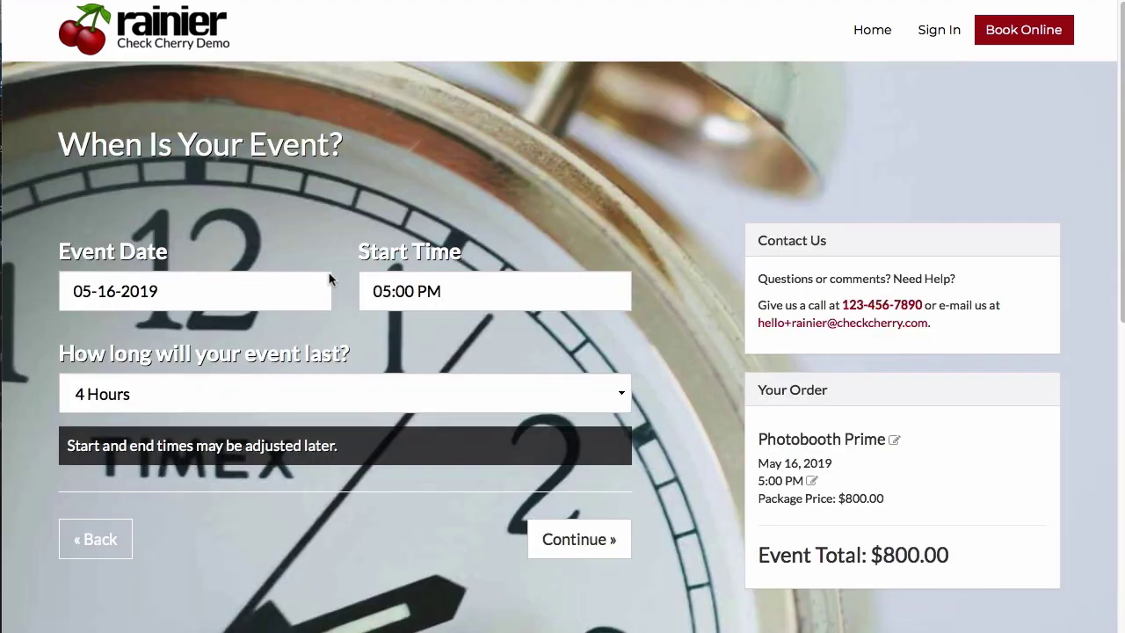
Set the event date to July 13, 2019 with a 7:00 PM start time.
left_click(217, 295)
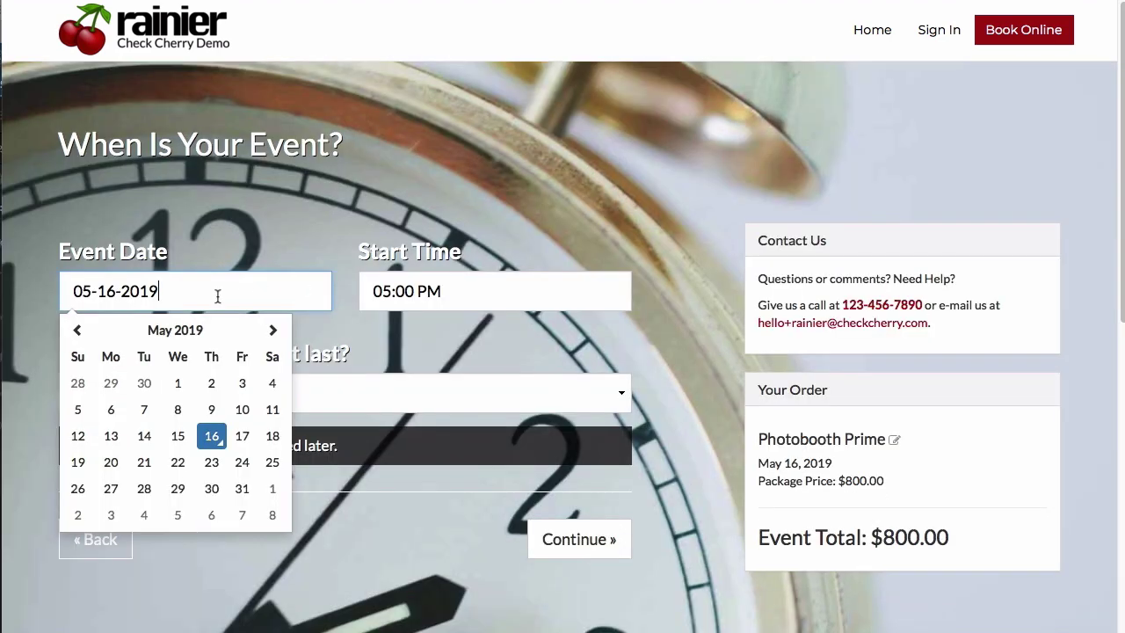
left_click(273, 331)
left_click(274, 331)
left_click(273, 410)
left_click(489, 278)
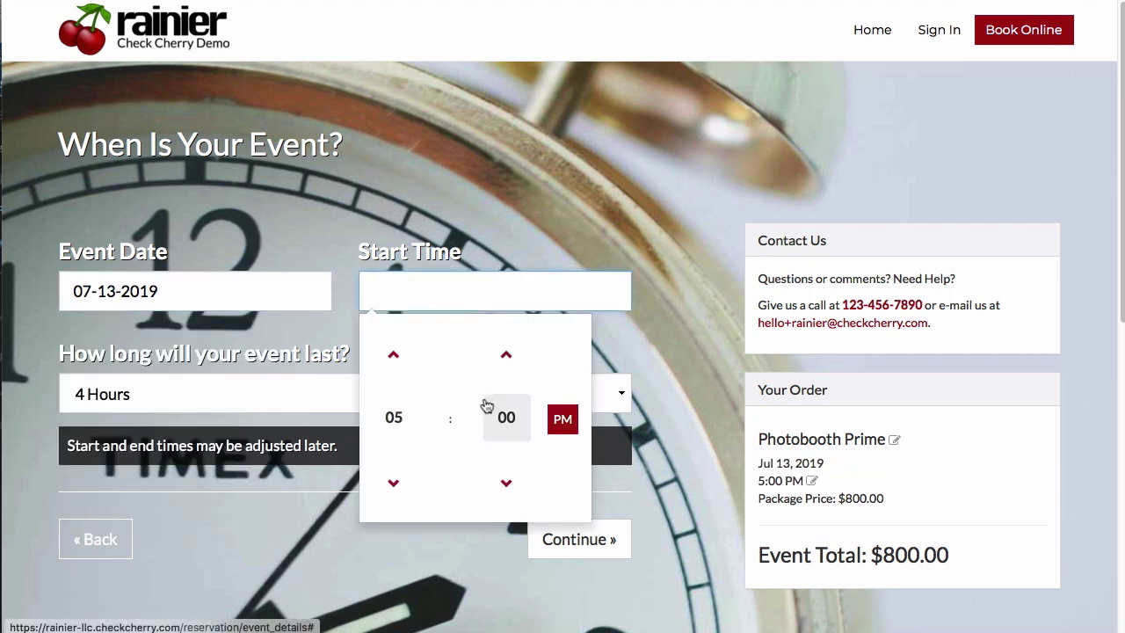
left_click(391, 356)
left_click(391, 356)
Set the event length to 4 hours, after briefly trying 5 hours, and continue.
left_click(283, 397)
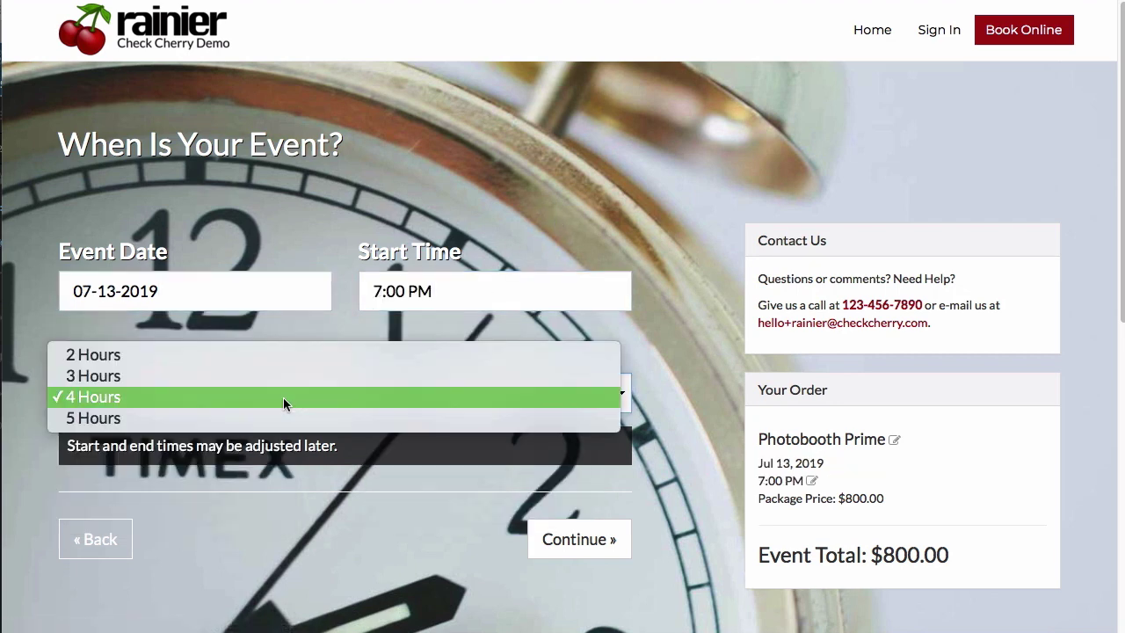
left_click(255, 417)
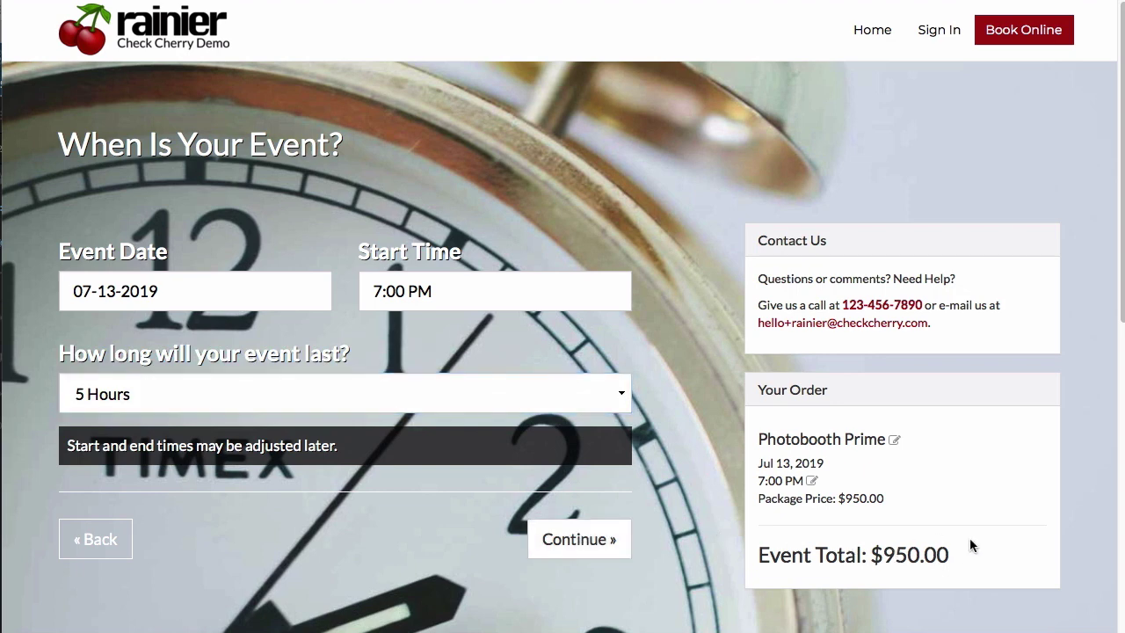
left_click_drag(956, 560, 801, 556)
left_click(802, 555)
left_click(493, 396)
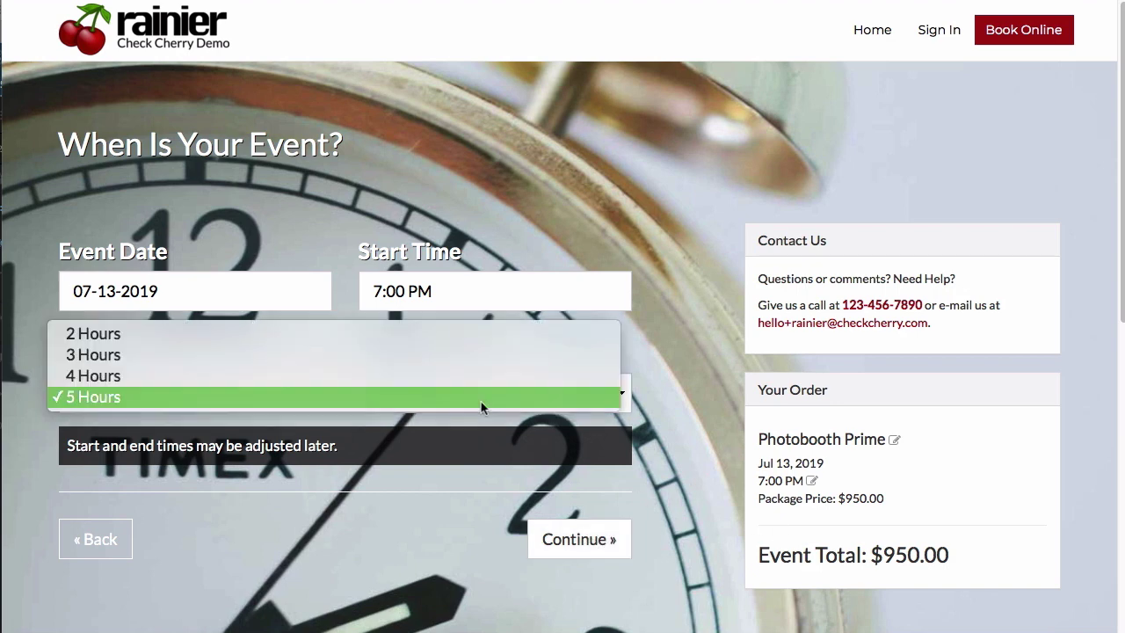
left_click(474, 385)
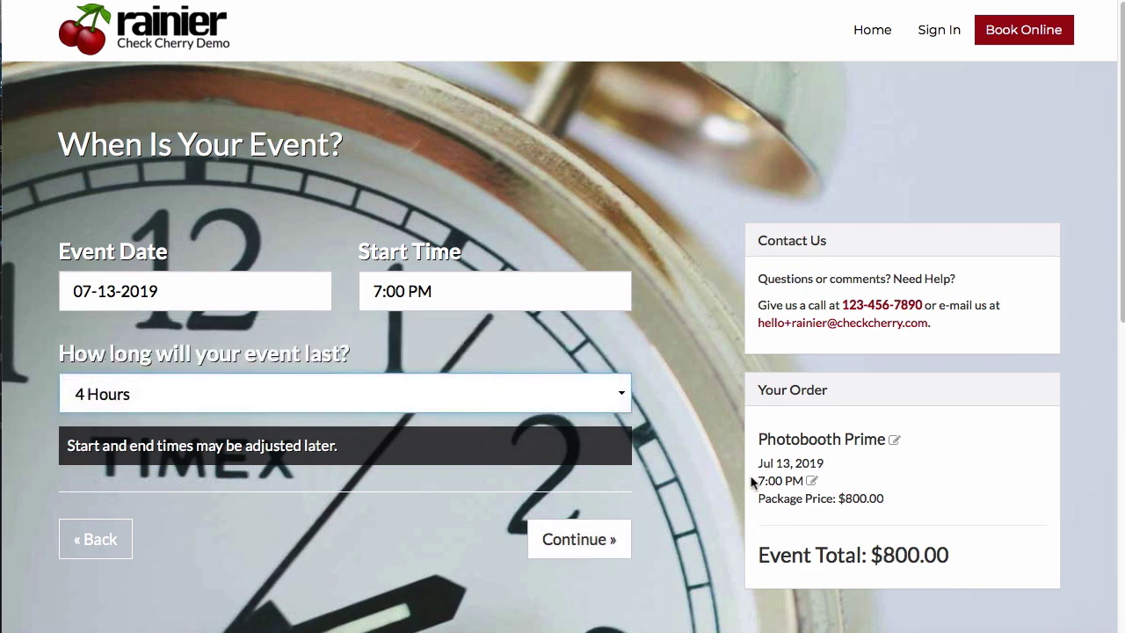
left_click_drag(889, 498, 792, 499)
left_click(793, 498)
left_click(573, 539)
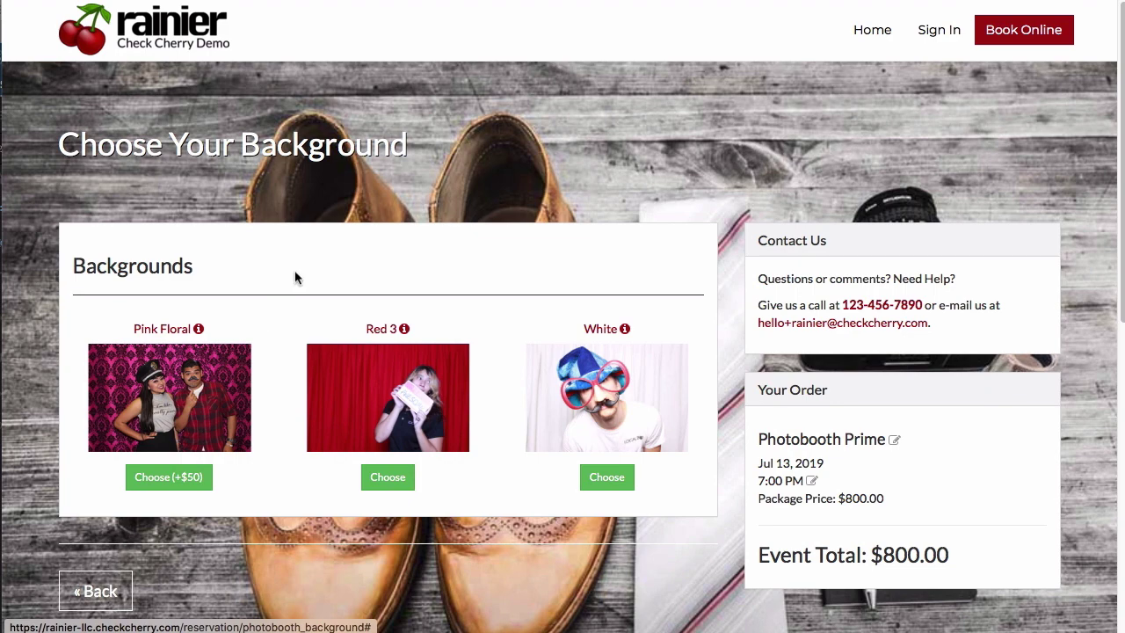
Choose the Red 3 background and enter The Mission Inn venue's address in Riverside, CA.
left_click(384, 477)
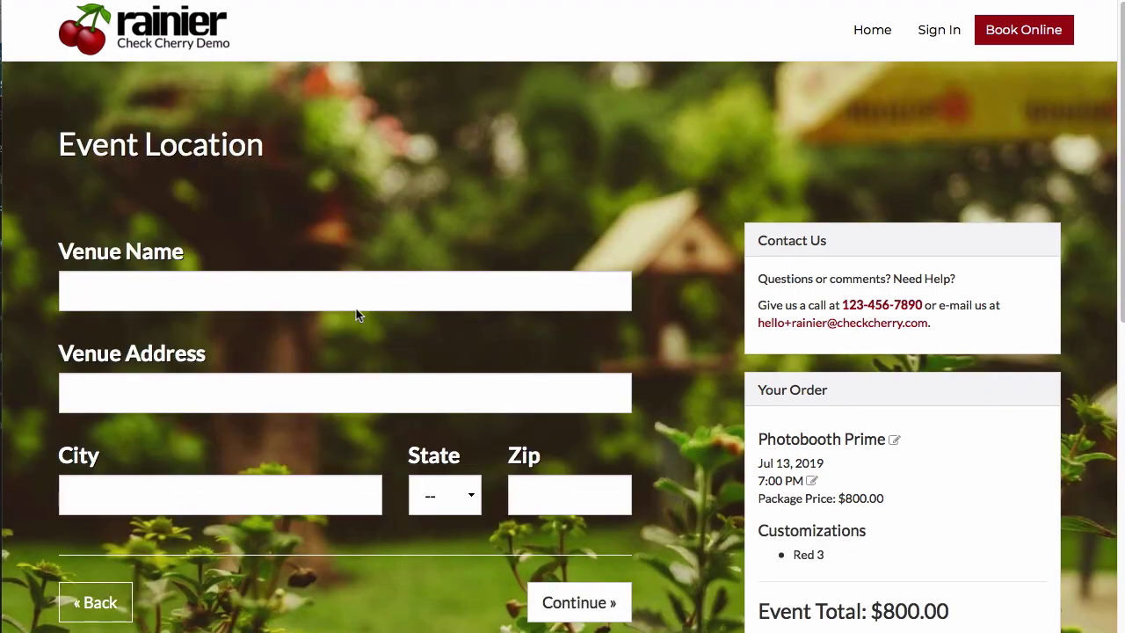
left_click(349, 290)
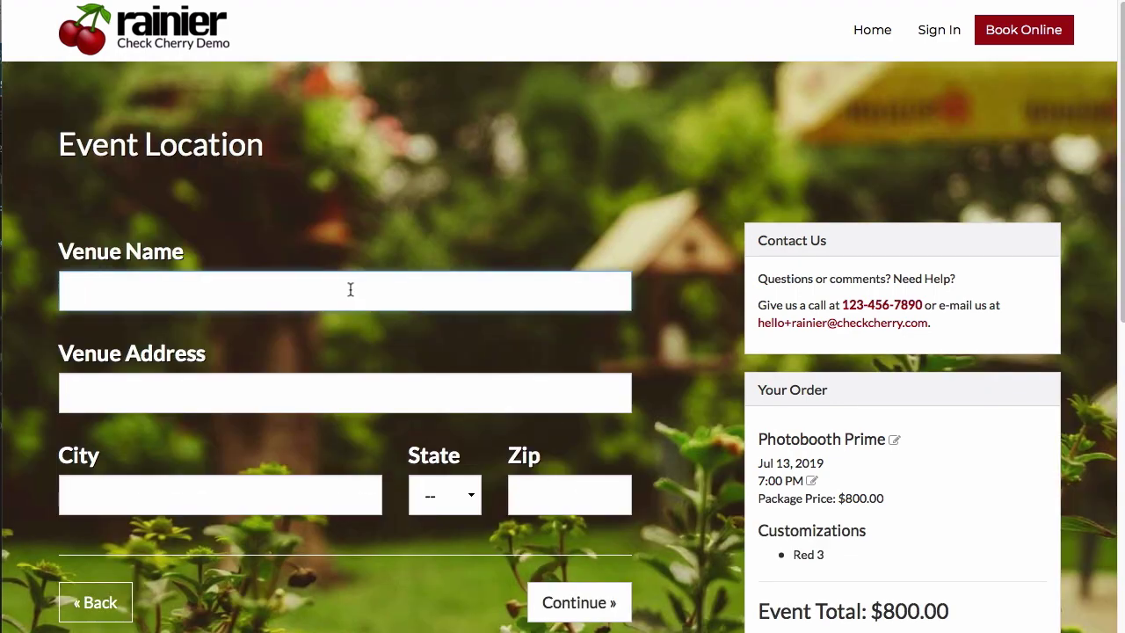
type("The Mission Inn")
key("Tab")
type("3649 Mission Inn Ave")
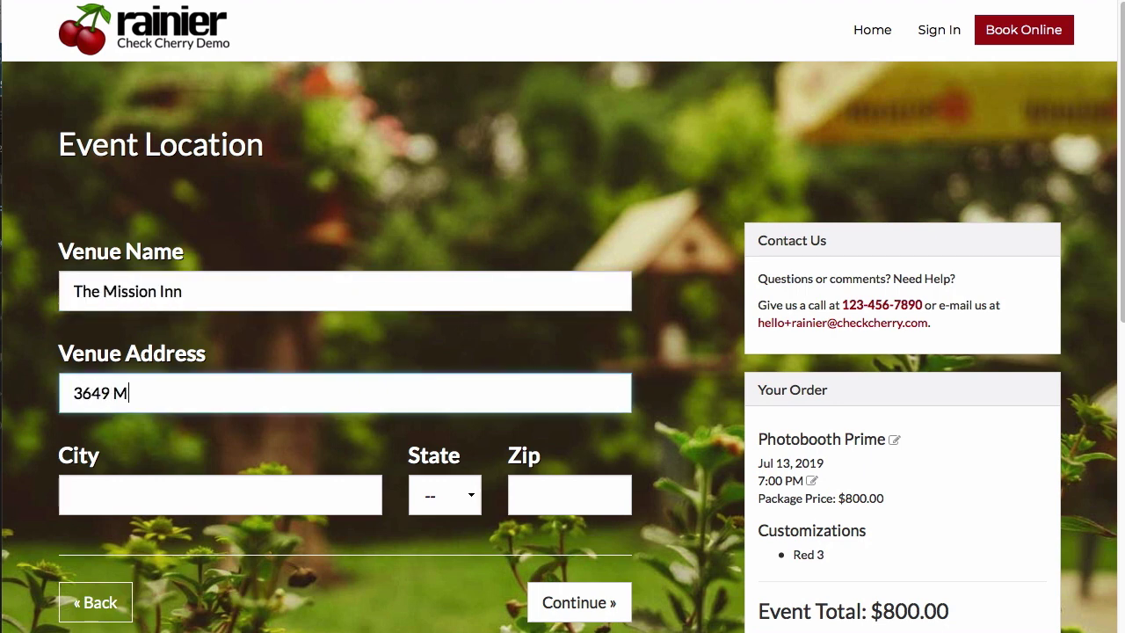
key("Tab")
type("Riverside")
key("Tab")
type("CA")
key("Tab")
type("92501")
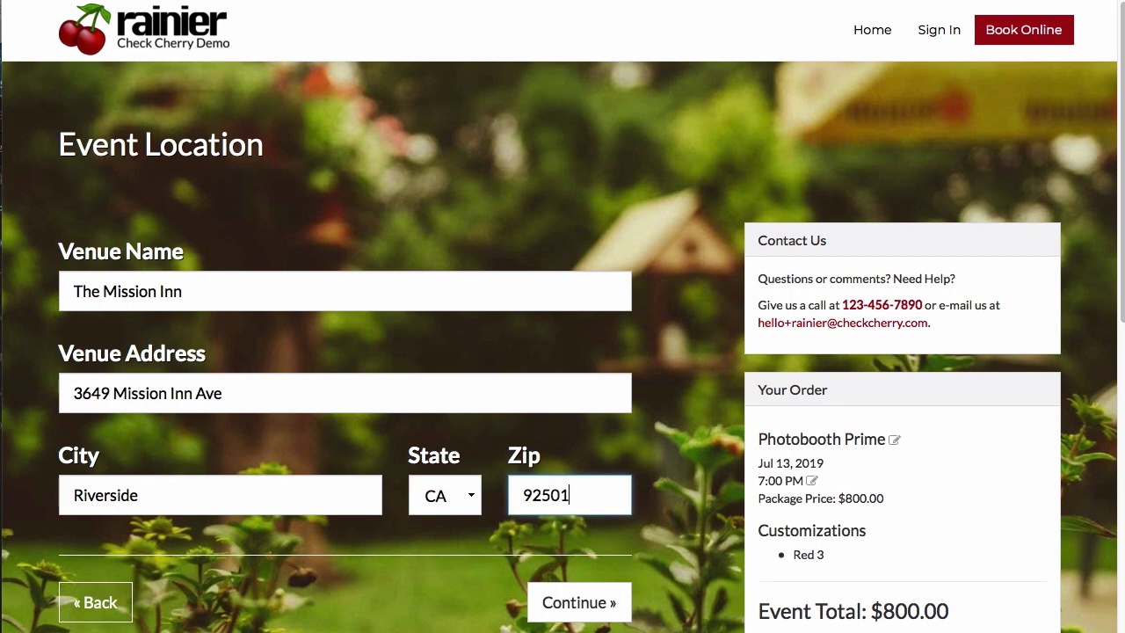
key("Return")
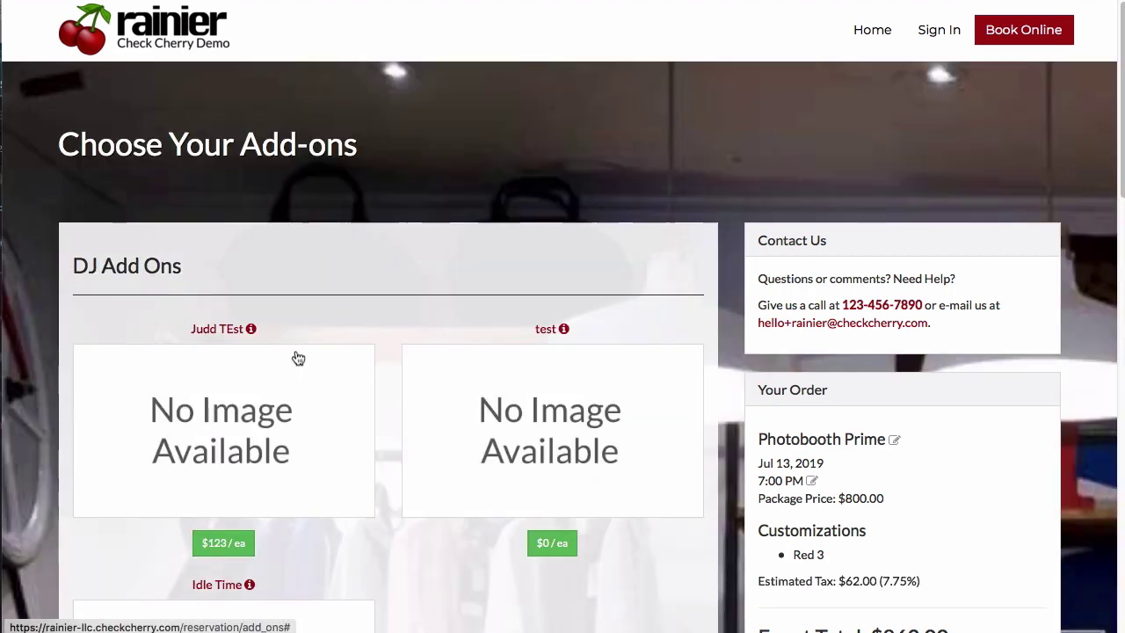
Review the add-on options, including Idle Time, down to the reservation confirmation.
scroll(298, 358, "down", 2)
scroll(506, 354, "down", 3)
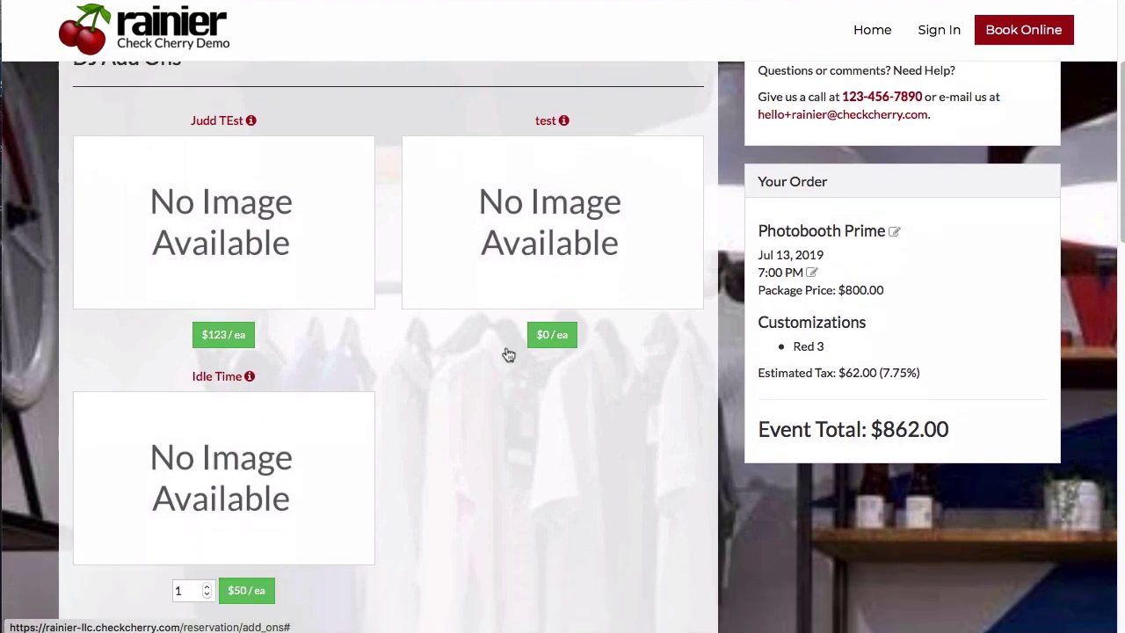
scroll(506, 353, "down", 5)
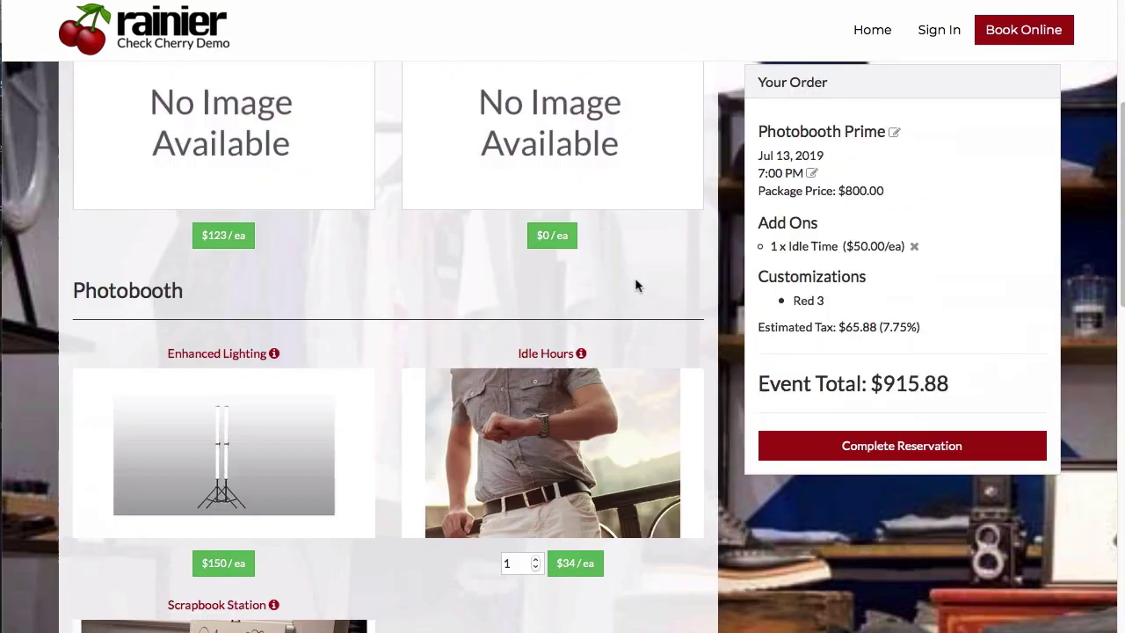
scroll(635, 284, "down", 10)
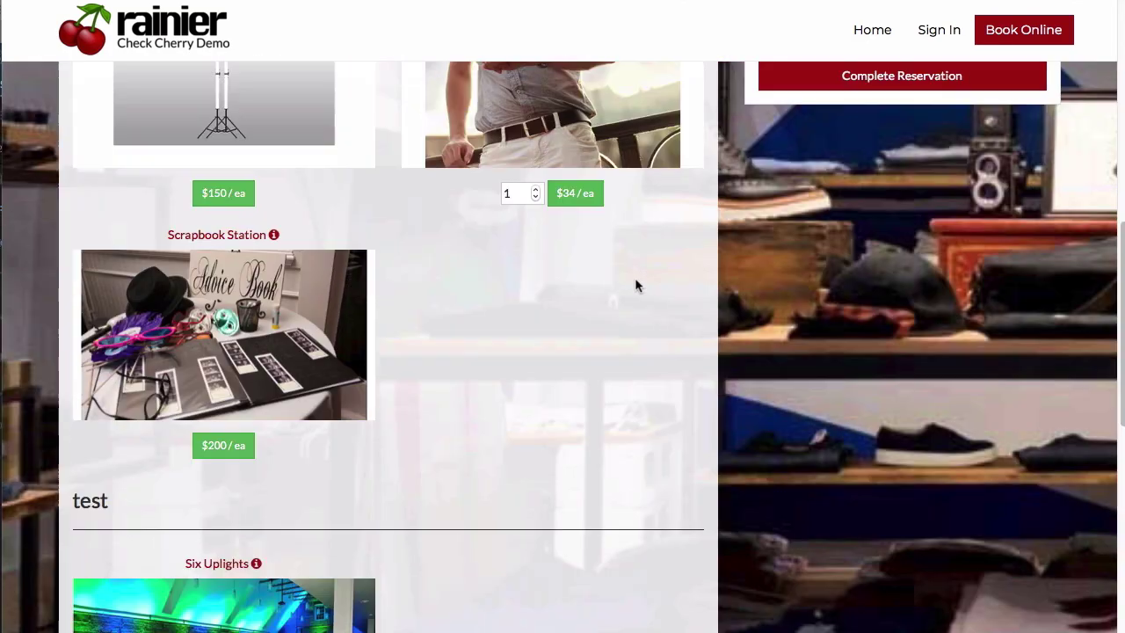
scroll(635, 284, "up", 15)
scroll(635, 284, "down", 5)
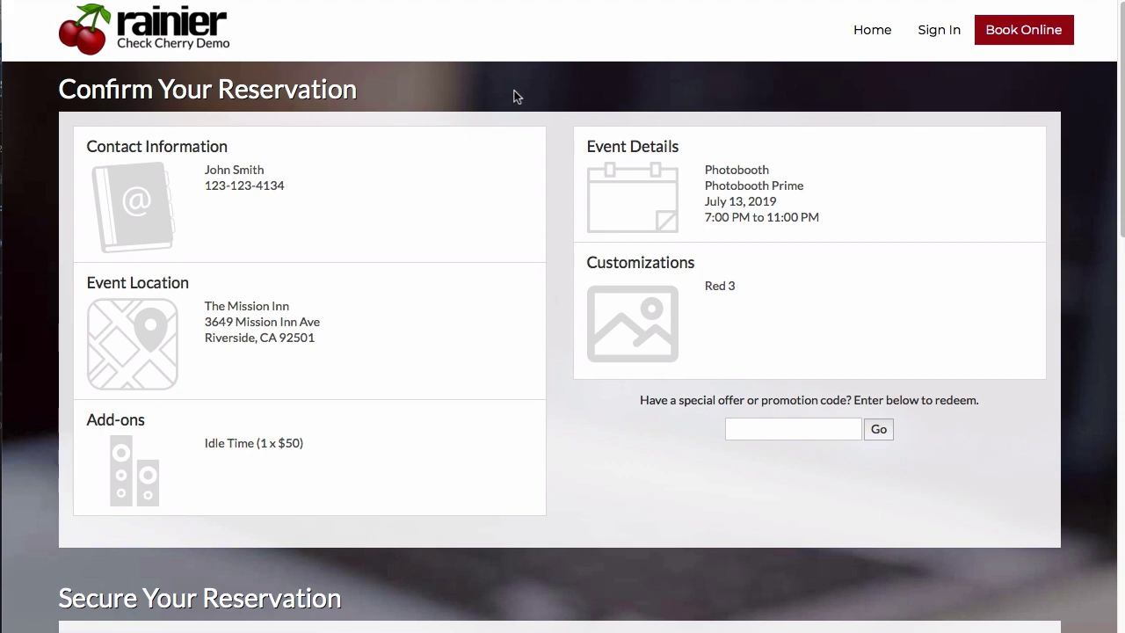
Select Pay with Cash, accept the terms, sign with the client's full name, and reserve.
scroll(516, 97, "down", 10)
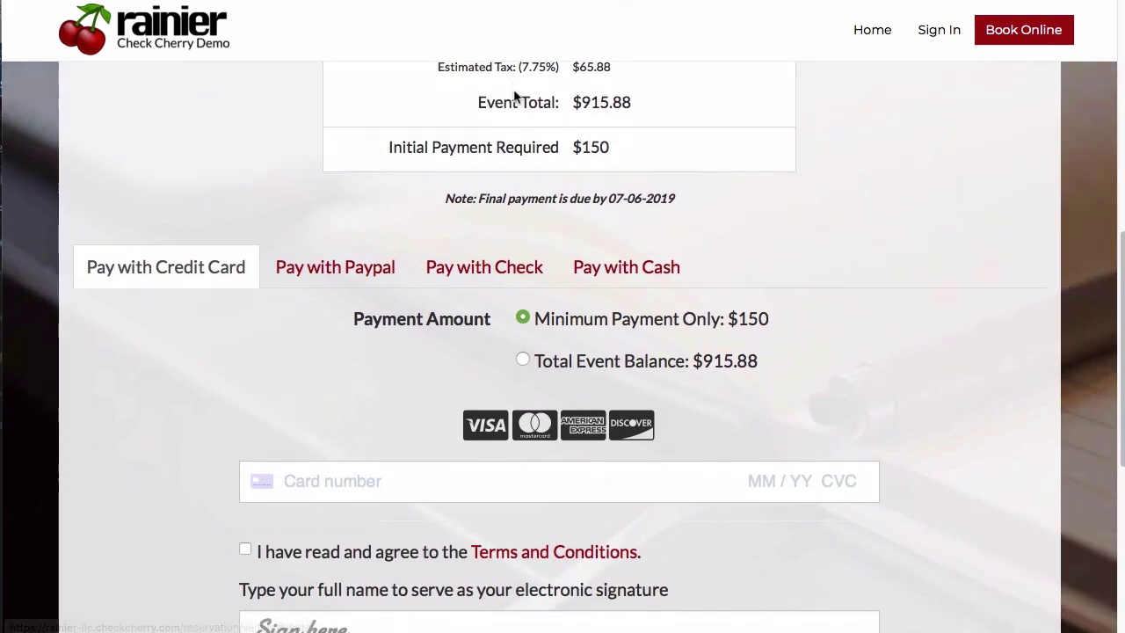
scroll(516, 97, "down", 3)
left_click(626, 78)
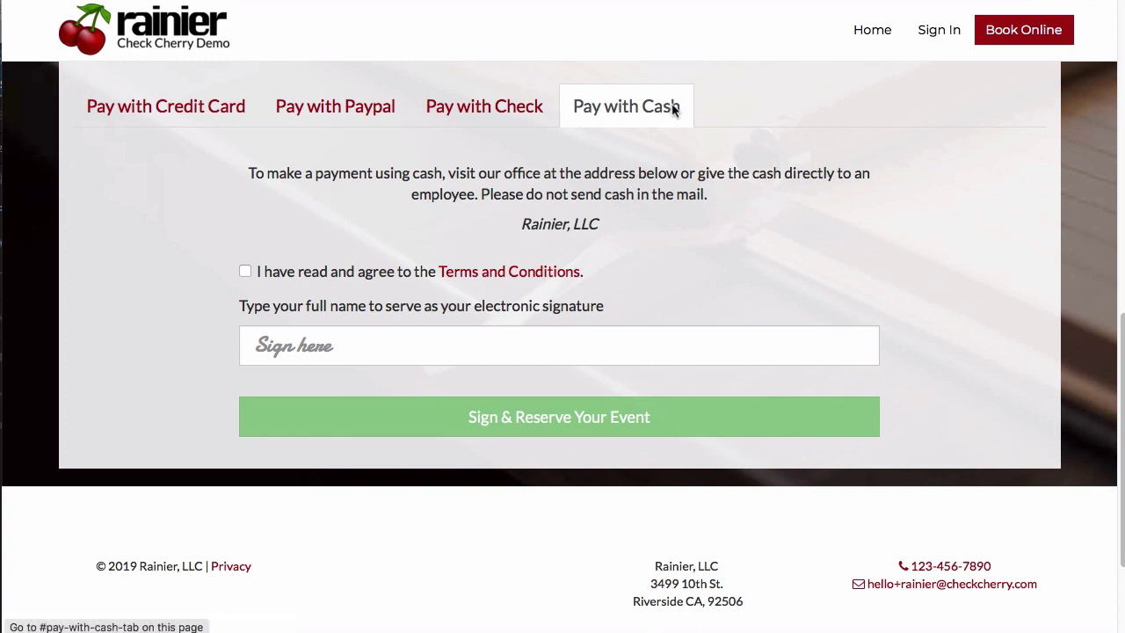
left_click(245, 272)
left_click(344, 355)
type("John Smith")
left_click(389, 401)
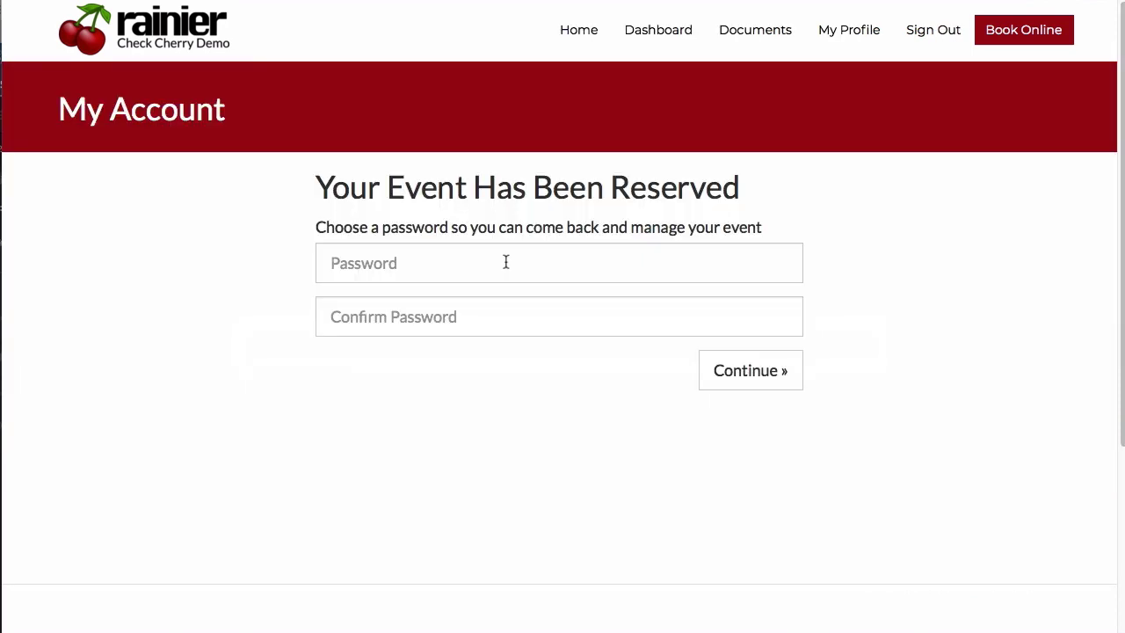
Enter and confirm the account password, declining to save it in the password manager.
left_click(506, 262)
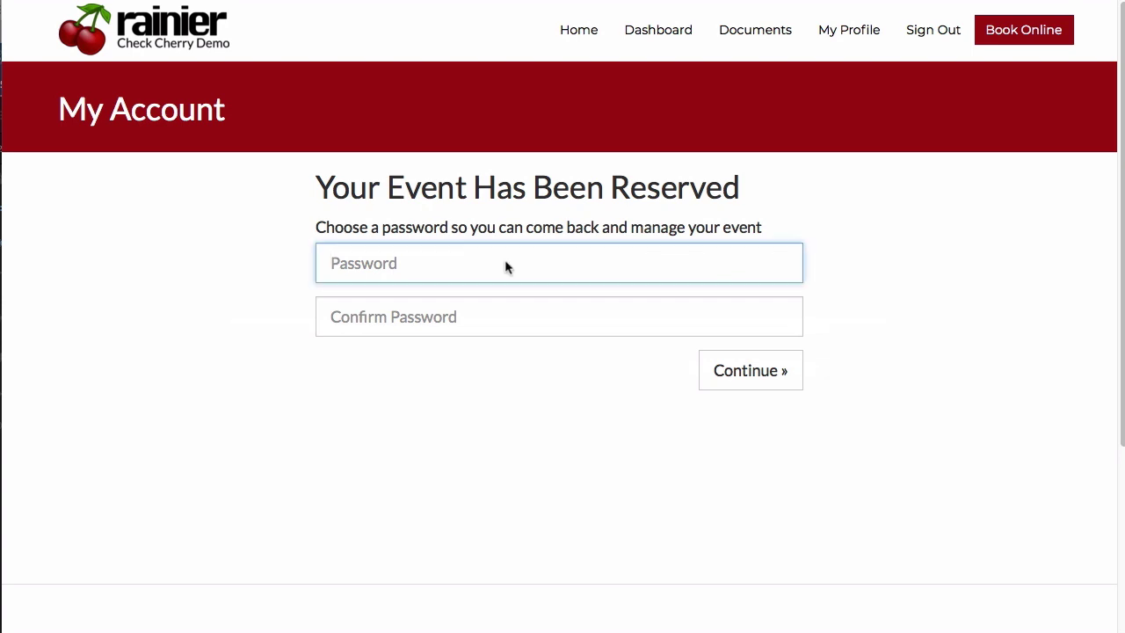
type("p")
key("BackSpace")
key("BackSpace")
type("cherry")
key("Tab")
type("cherry")
key("Return")
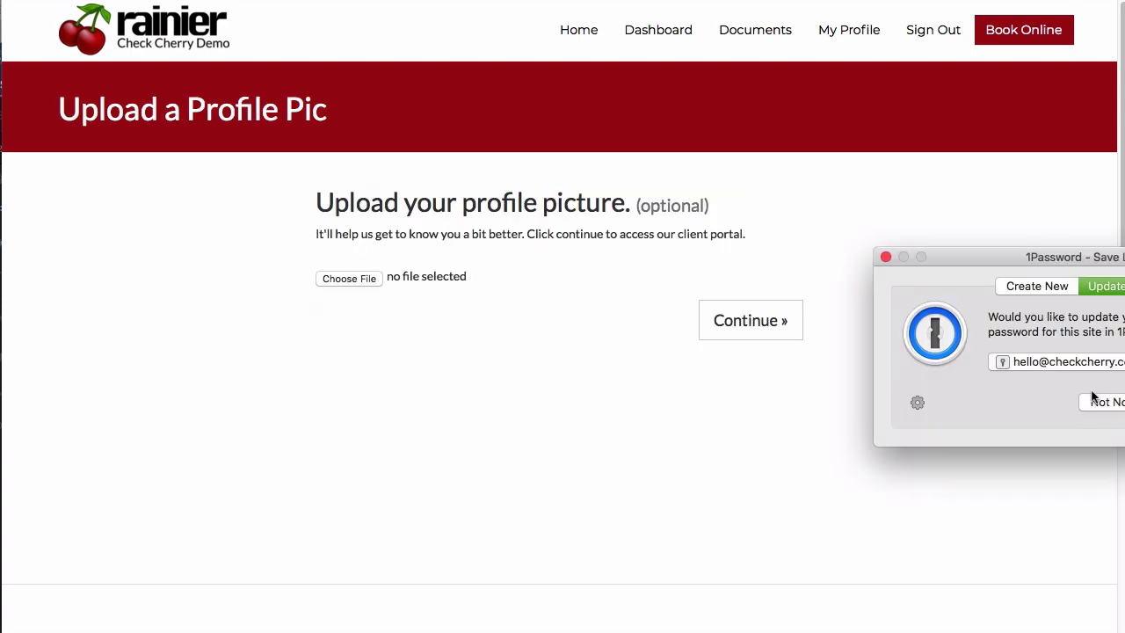
left_click(1095, 400)
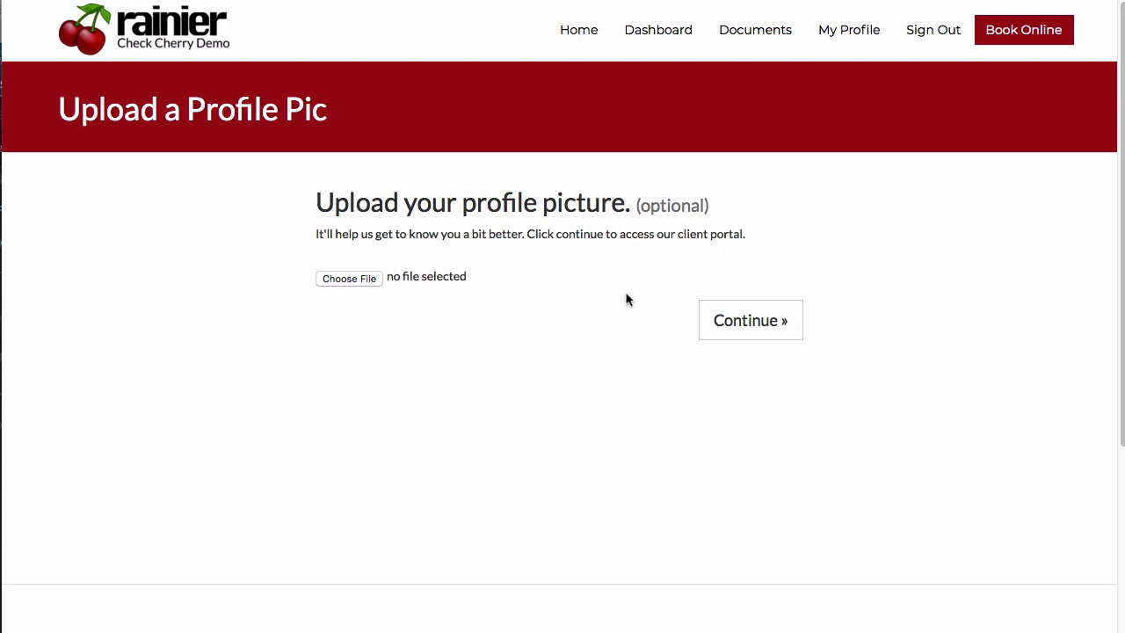
Skip the profile picture upload and continue to the portal.
left_click(731, 320)
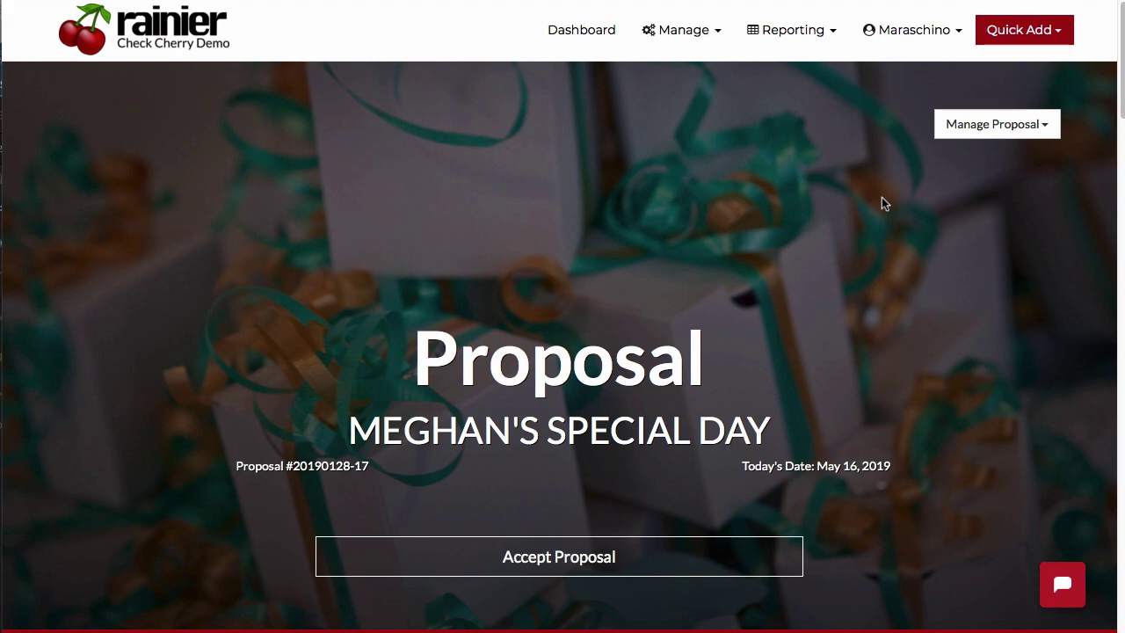
Send the proposal e-mail via Manage Proposal and open the proposal from the received link.
left_click(964, 133)
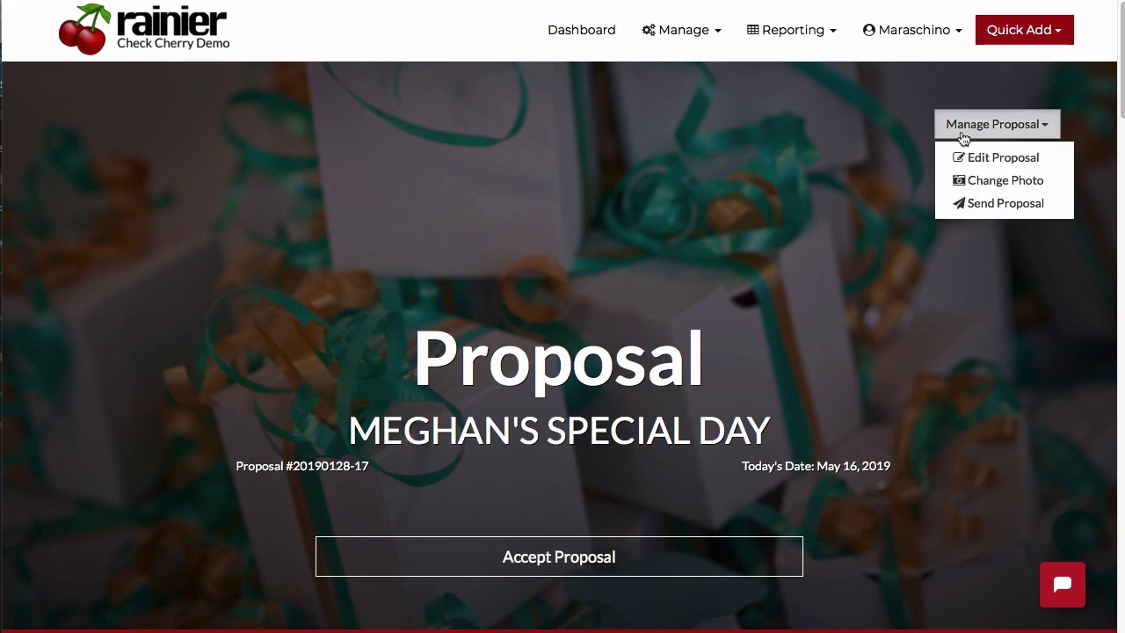
left_click(963, 203)
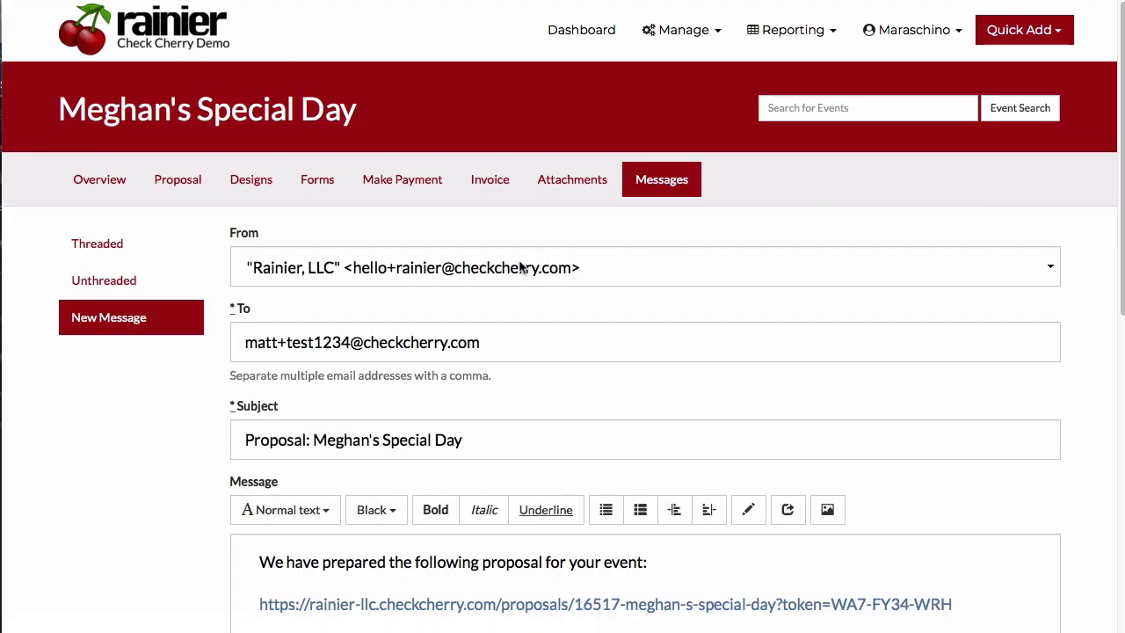
scroll(404, 337, "down", 1)
scroll(403, 337, "down", 5)
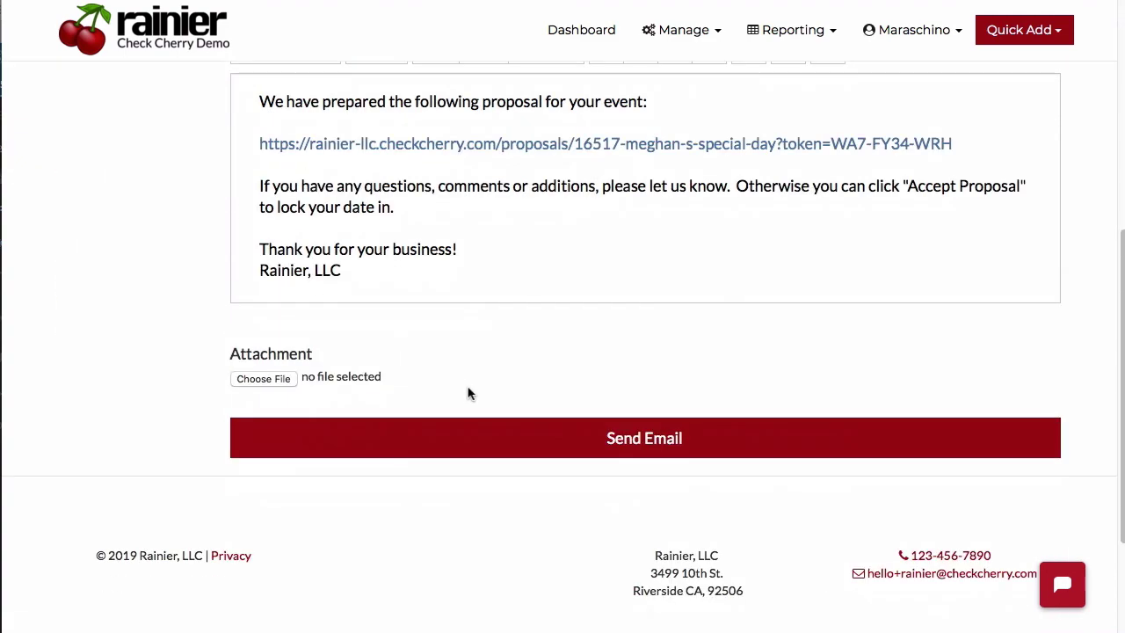
left_click(462, 430)
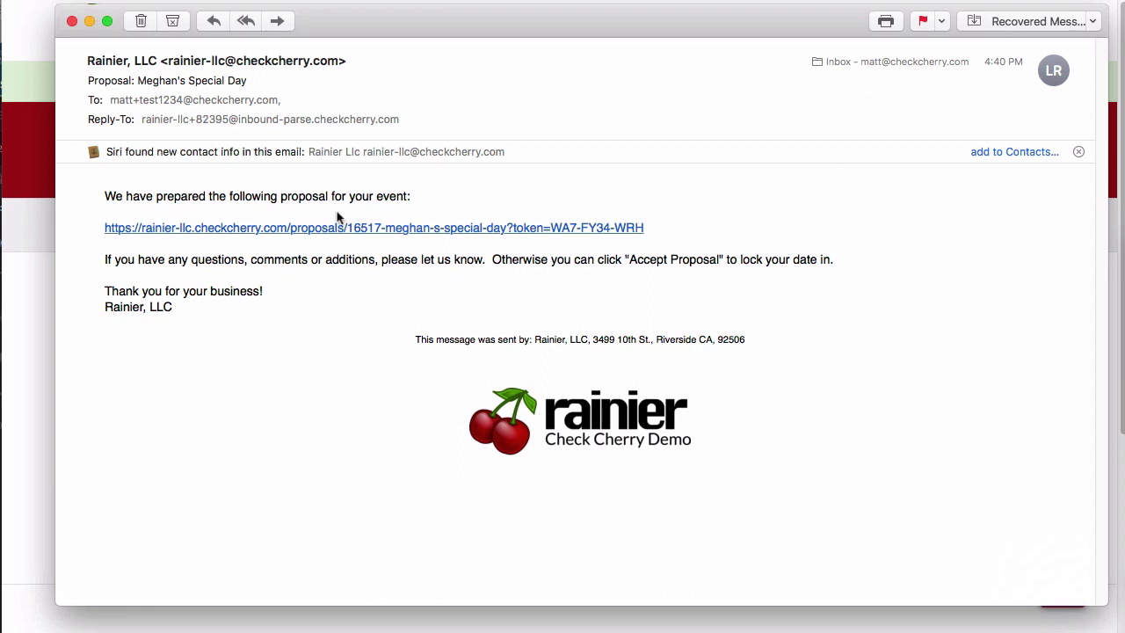
left_click(186, 230)
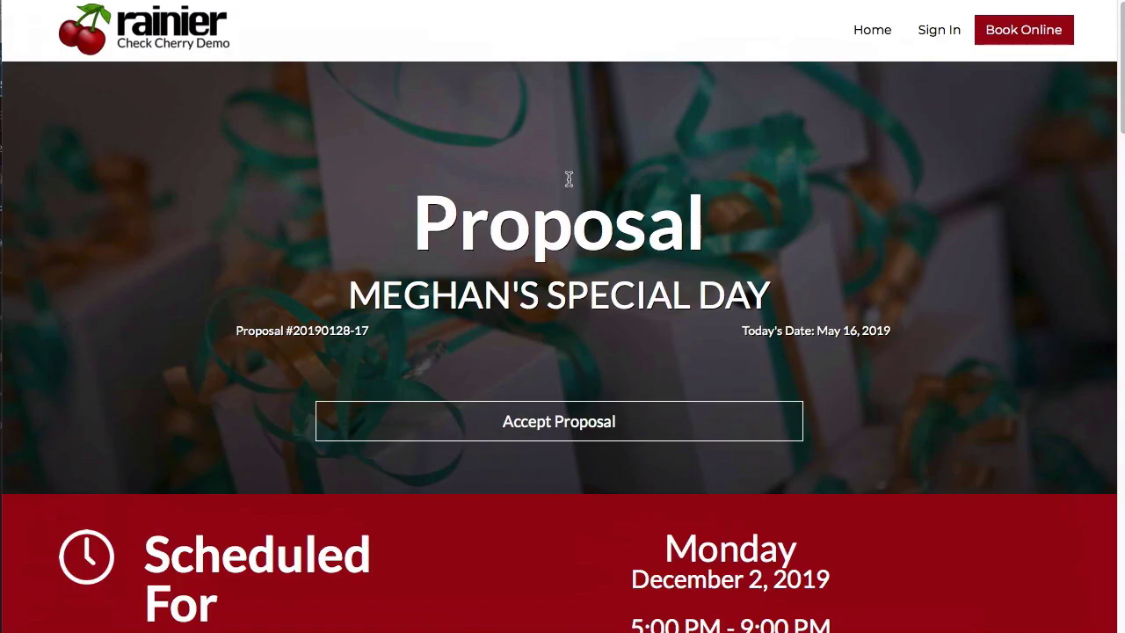
Scroll through the proposal to Initial Payment Due and accept the $918 proposal.
scroll(569, 179, "down", 5)
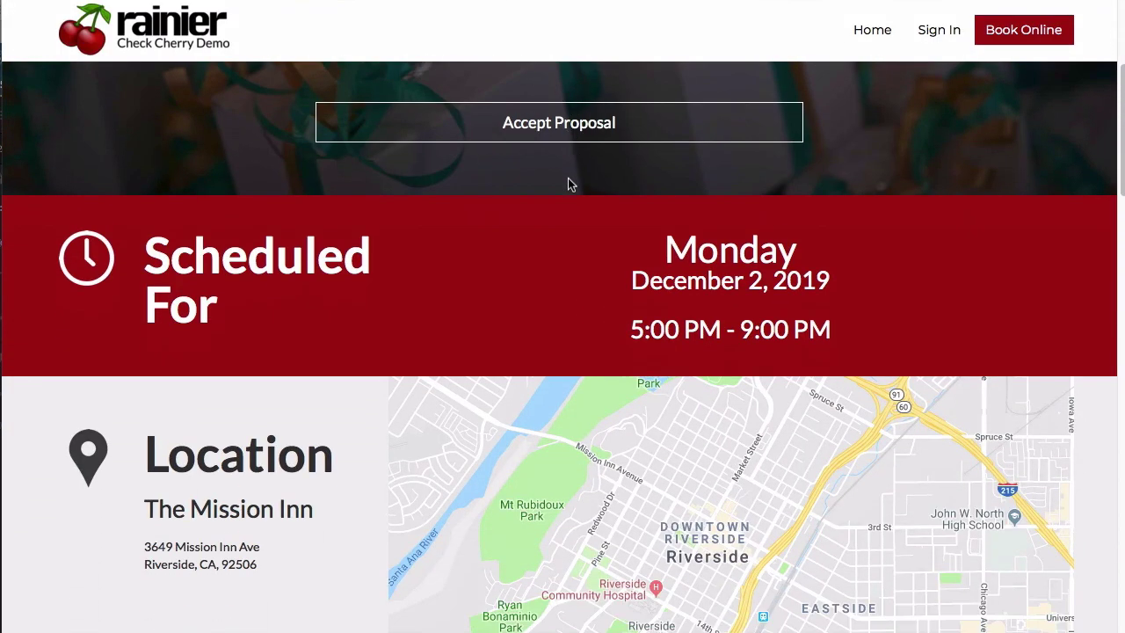
scroll(567, 182, "down", 3)
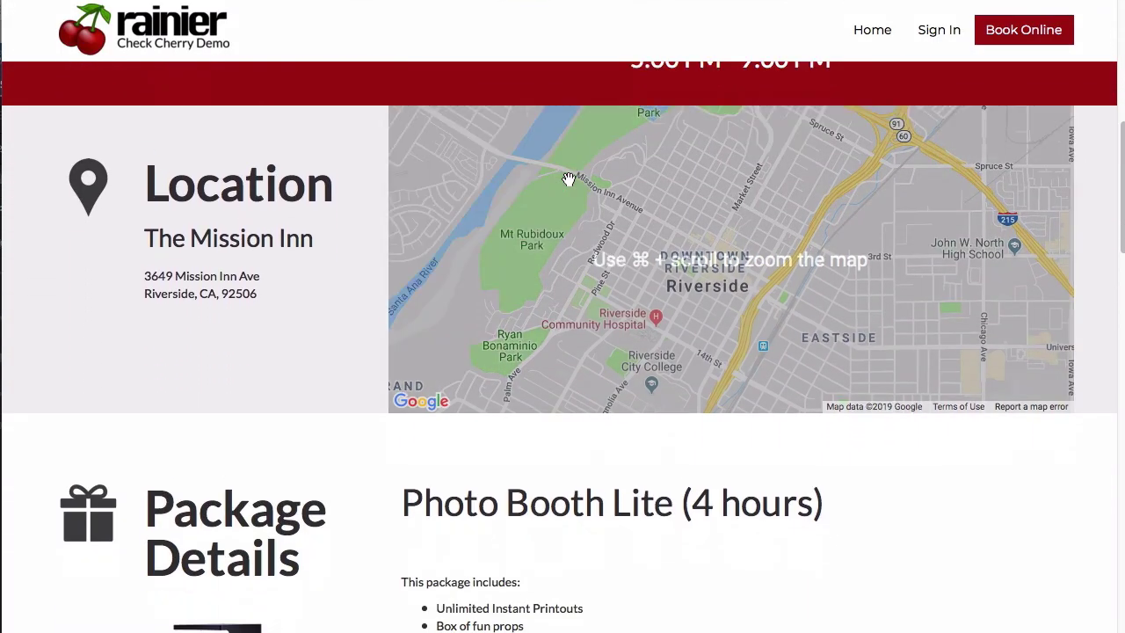
scroll(568, 180, "down", 10)
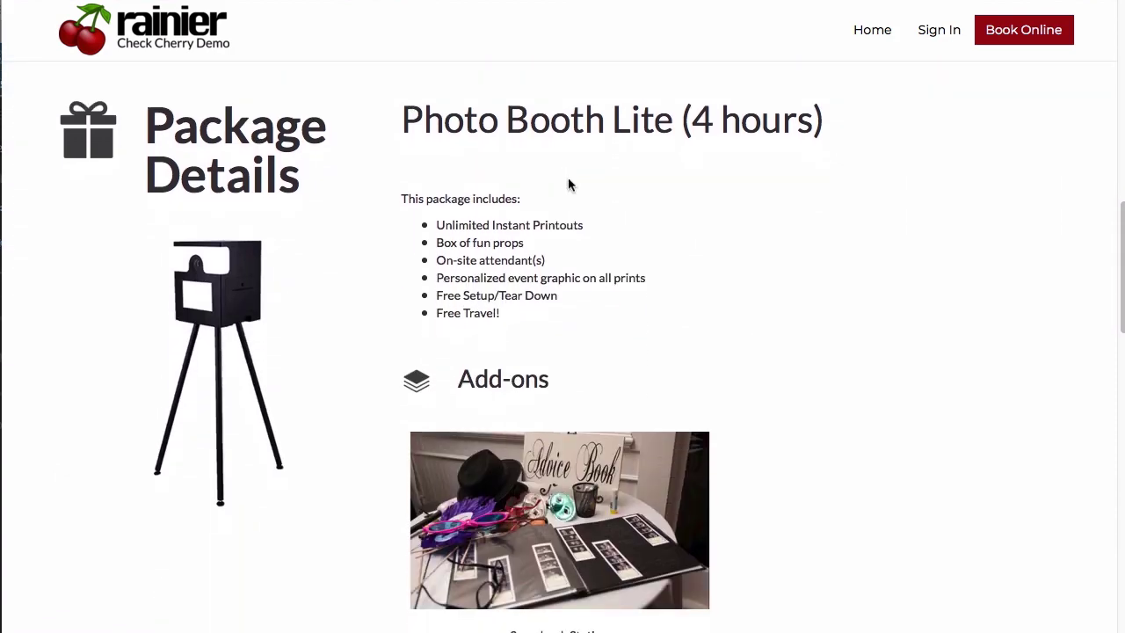
scroll(568, 182, "down", 2)
scroll(568, 184, "down", 4)
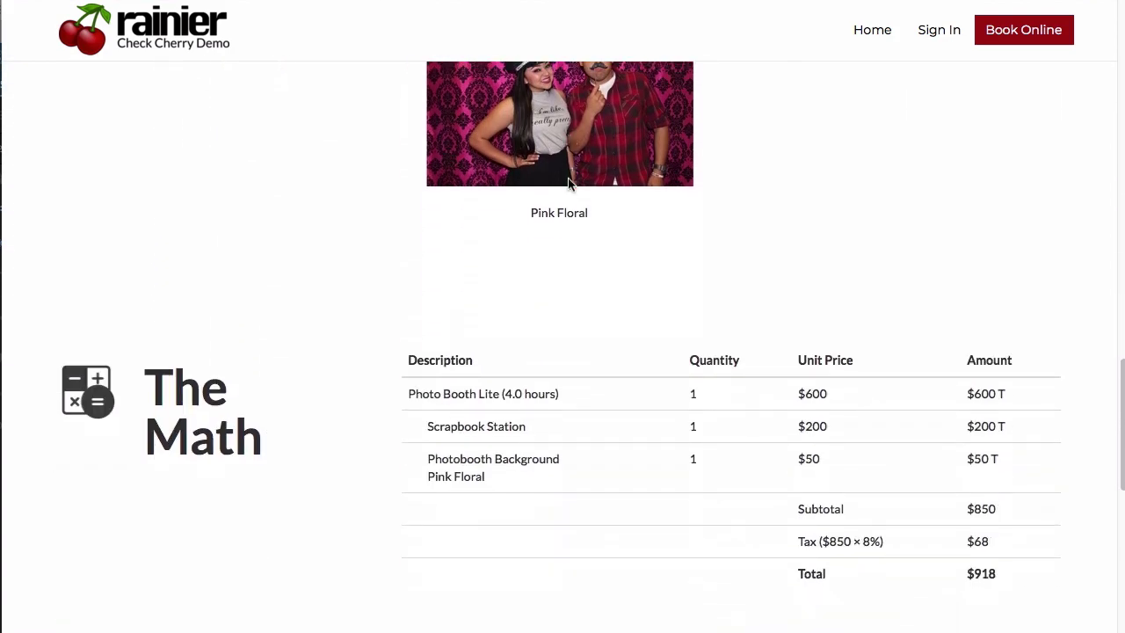
left_click_drag(1022, 398, 843, 183)
left_click(706, 249)
scroll(702, 251, "down", 2)
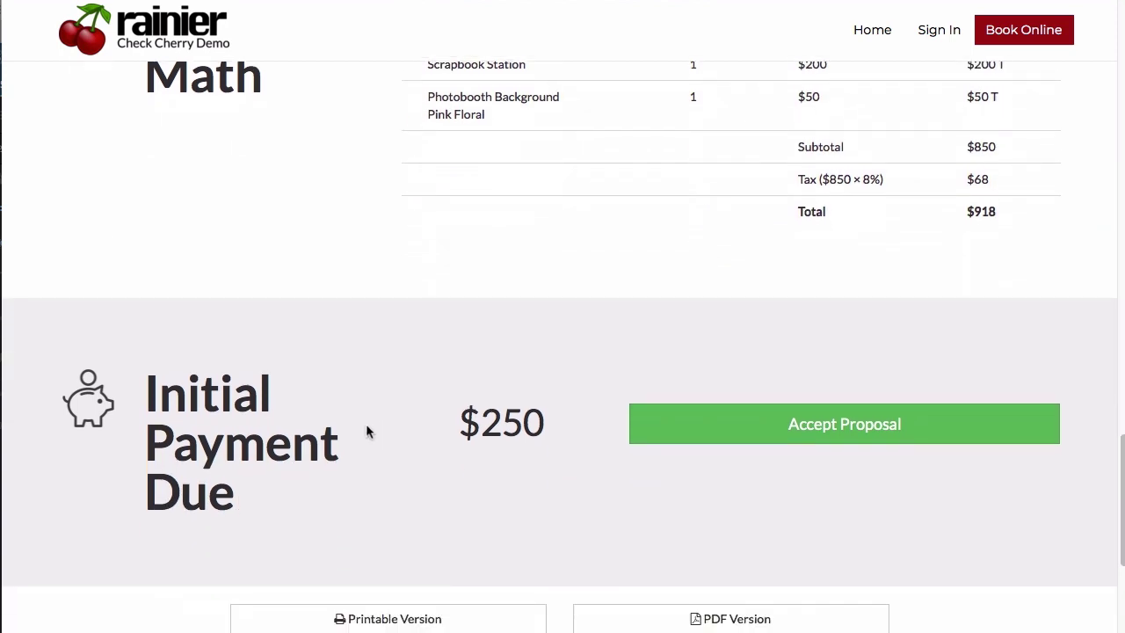
scroll(401, 437, "down", 1)
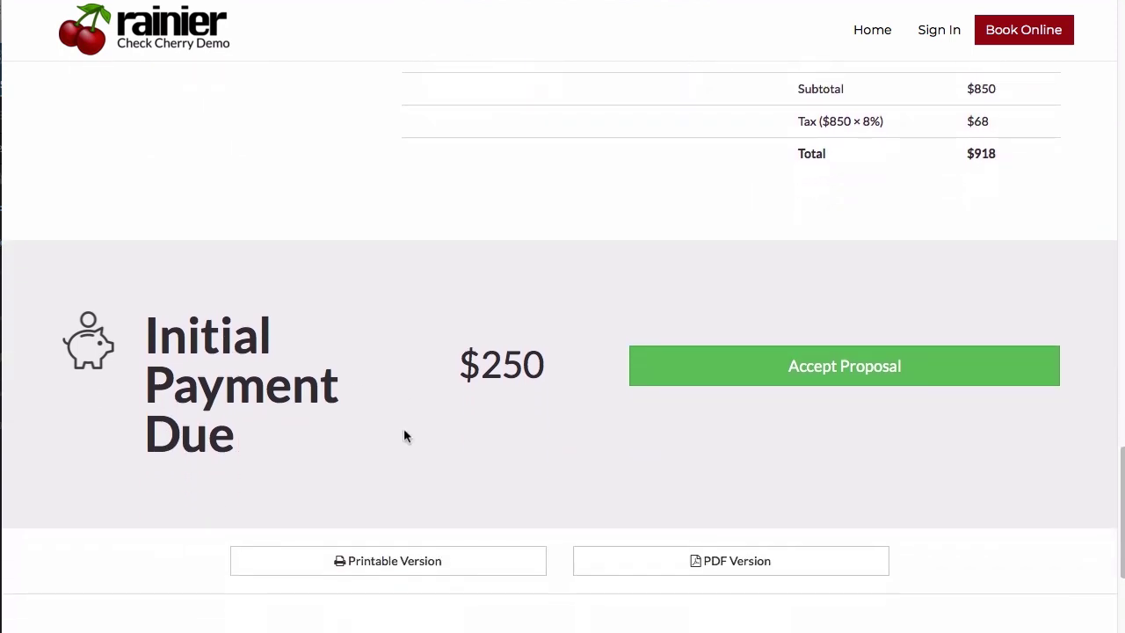
scroll(667, 532, "down", 2)
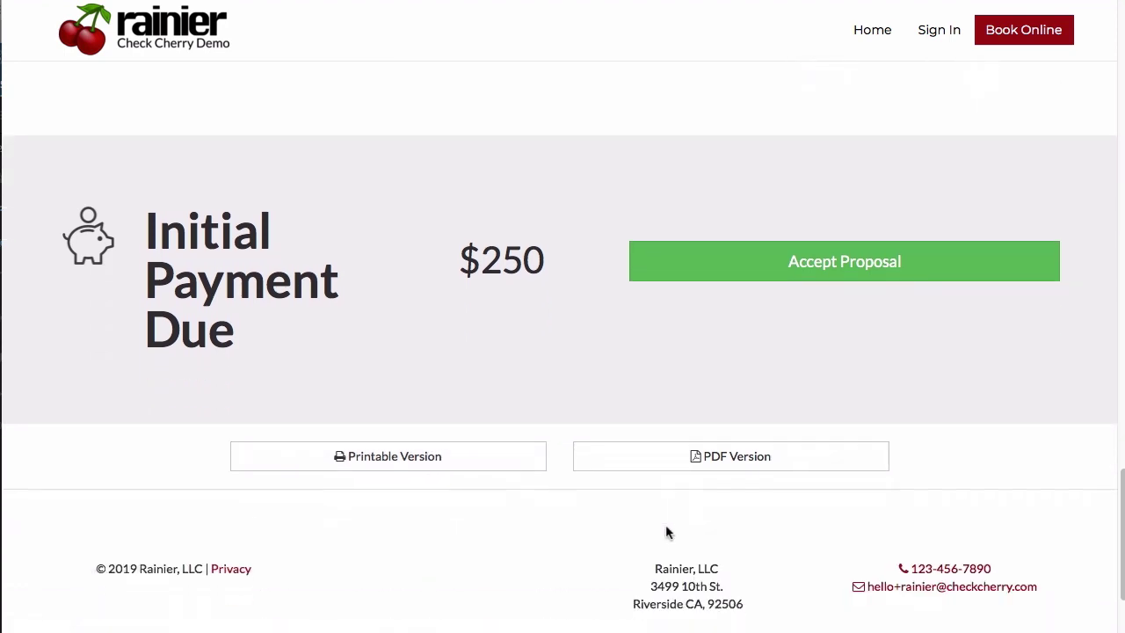
scroll(681, 456, "up", 2)
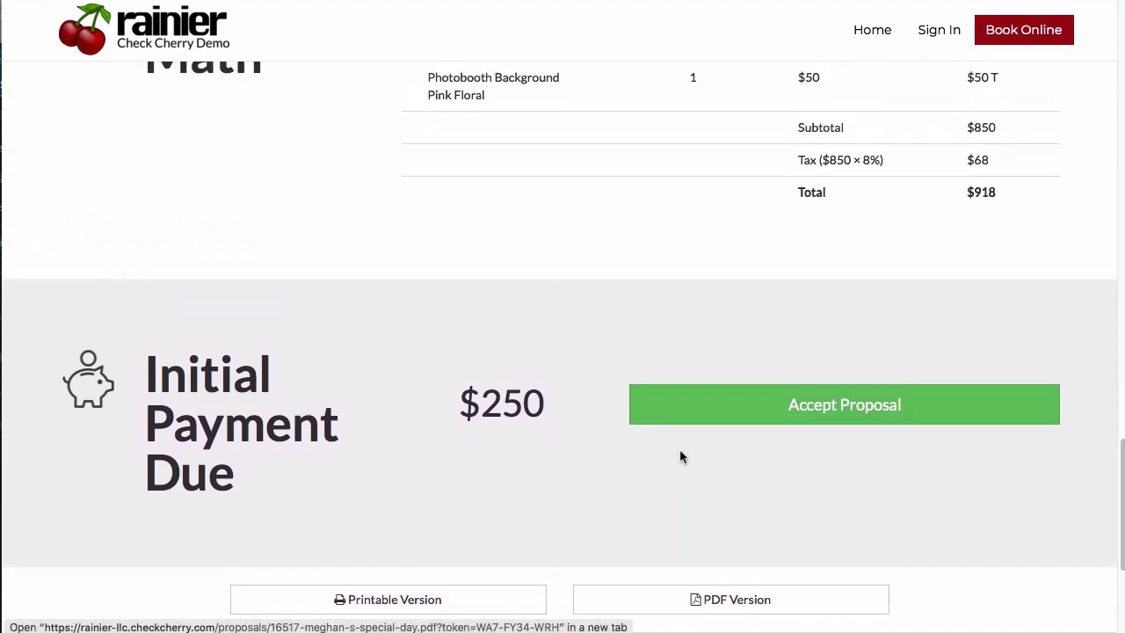
left_click(744, 418)
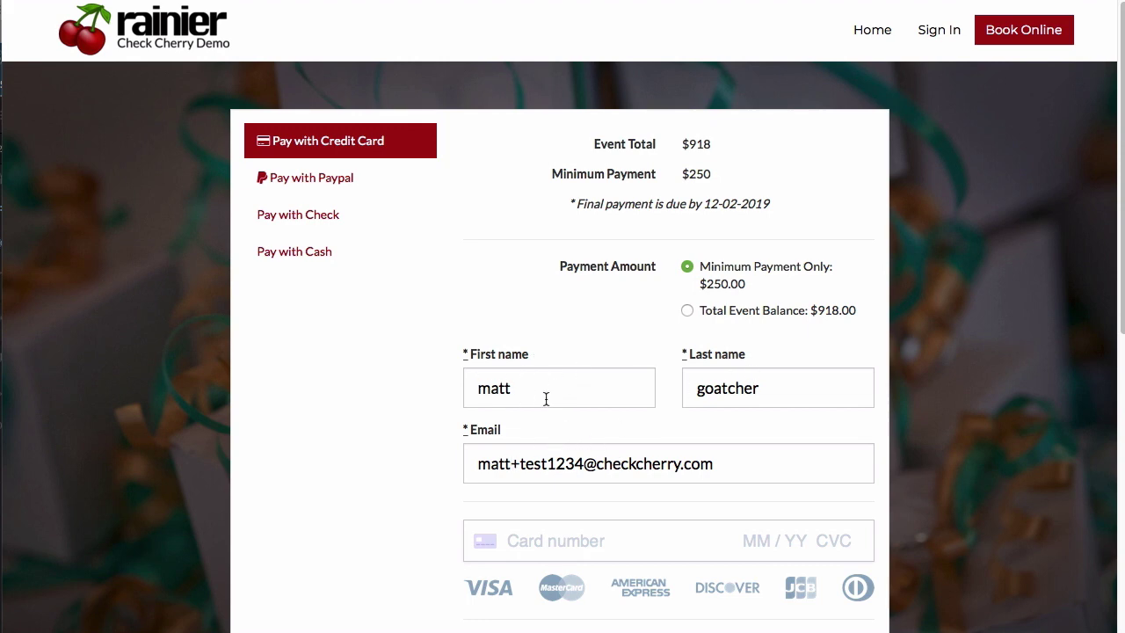
Re-enter the client's first name, last name and e-mail address in the payment form.
left_click_drag(527, 386, 439, 371)
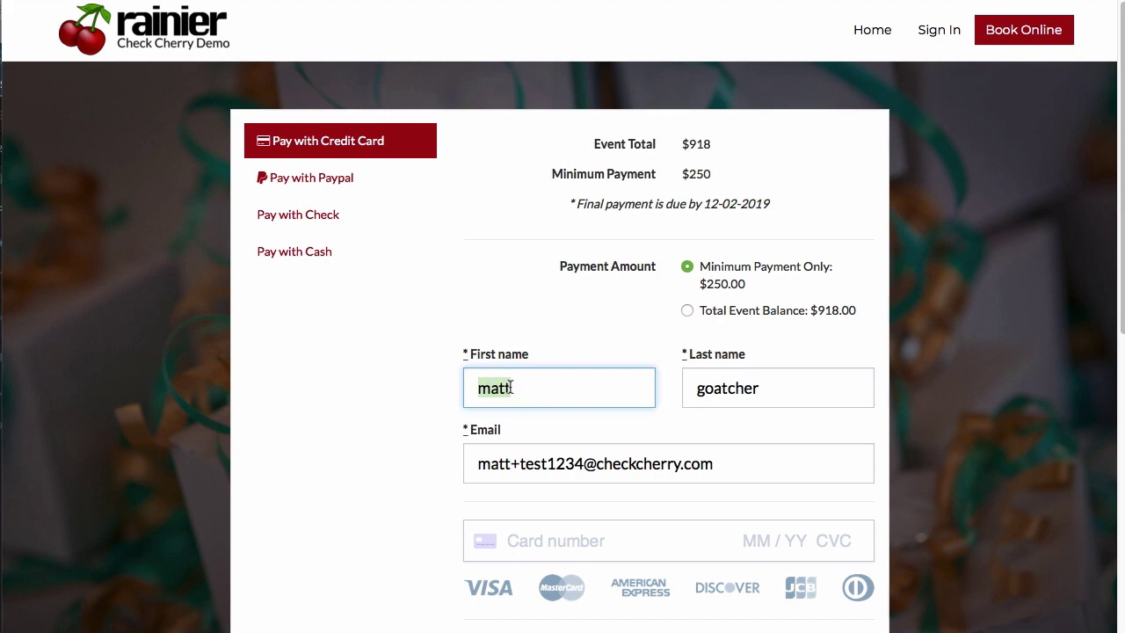
type("JOH")
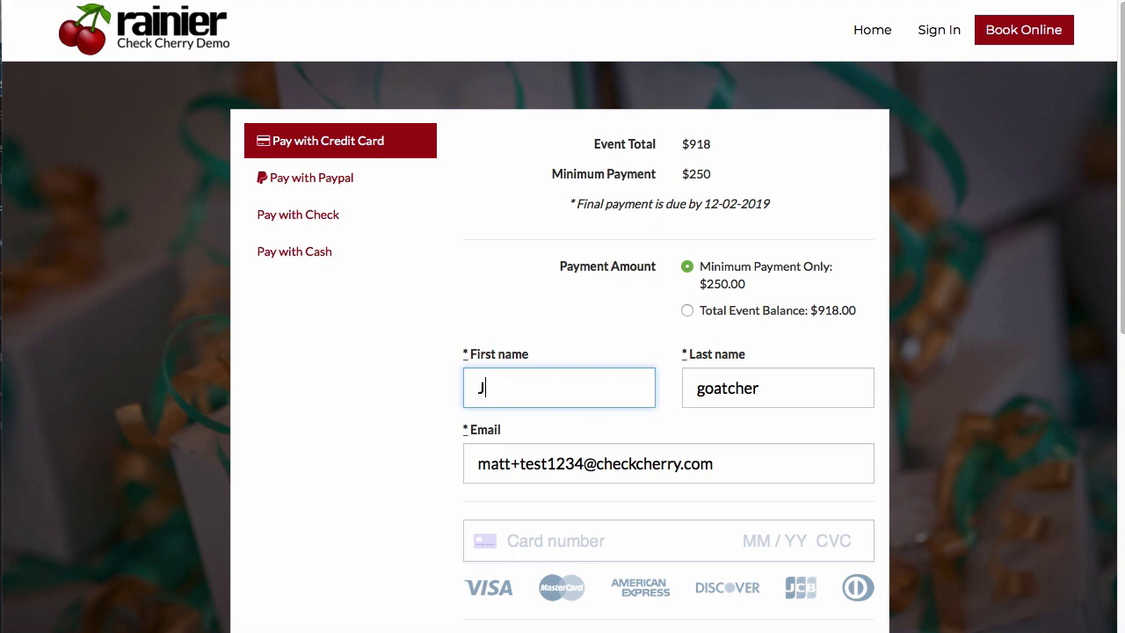
key("BackSpace")
key("BackSpace")
type("ohn")
key("Tab")
type("Smith")
key("Tab")
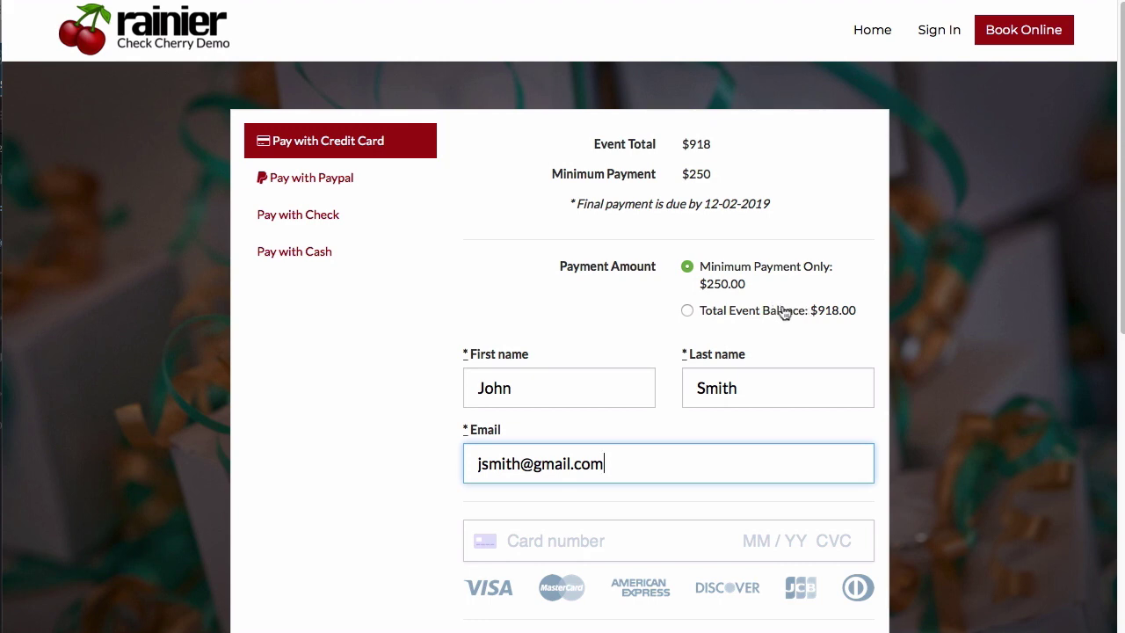
left_click_drag(573, 205, 738, 204)
left_click(739, 204)
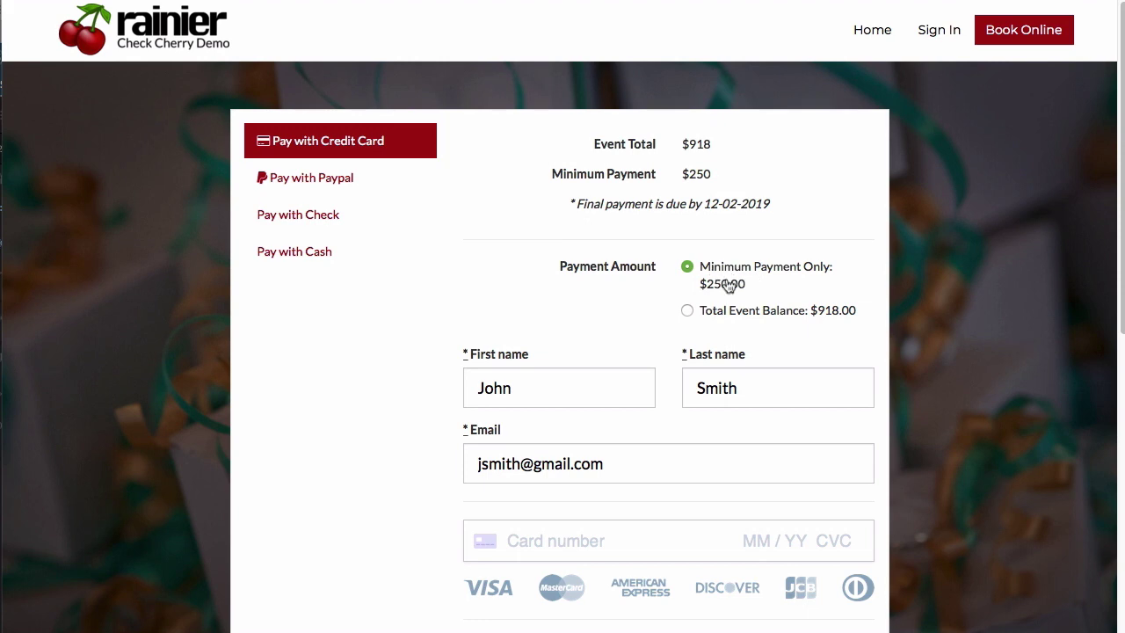
Switch the deposit payment method to Pay with Cash.
scroll(587, 524, "down", 1)
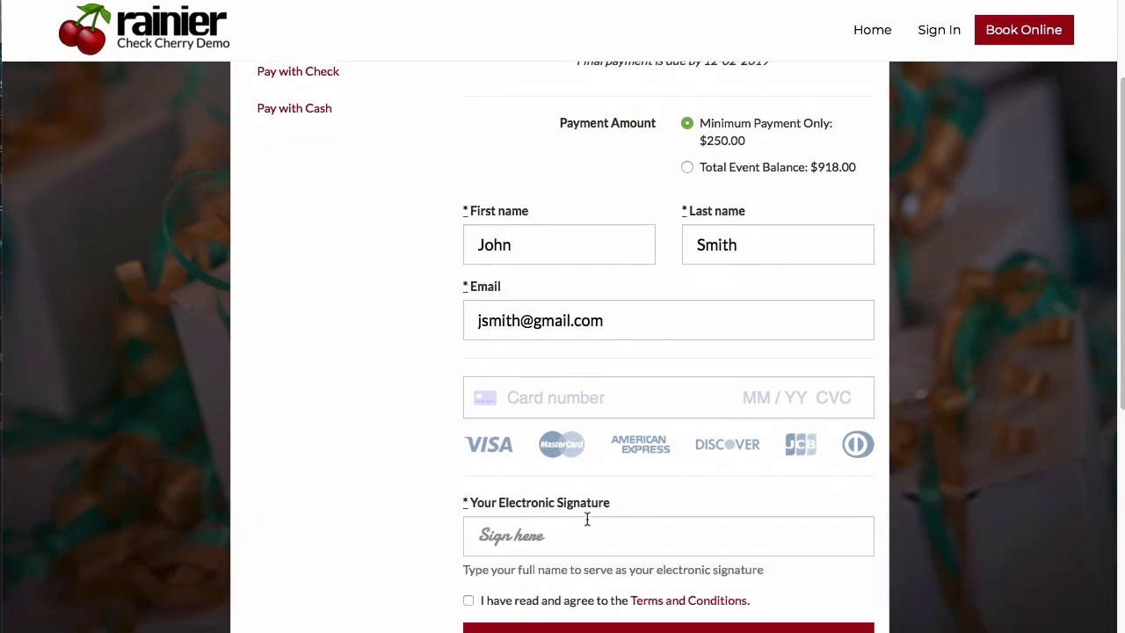
scroll(587, 518, "up", 2)
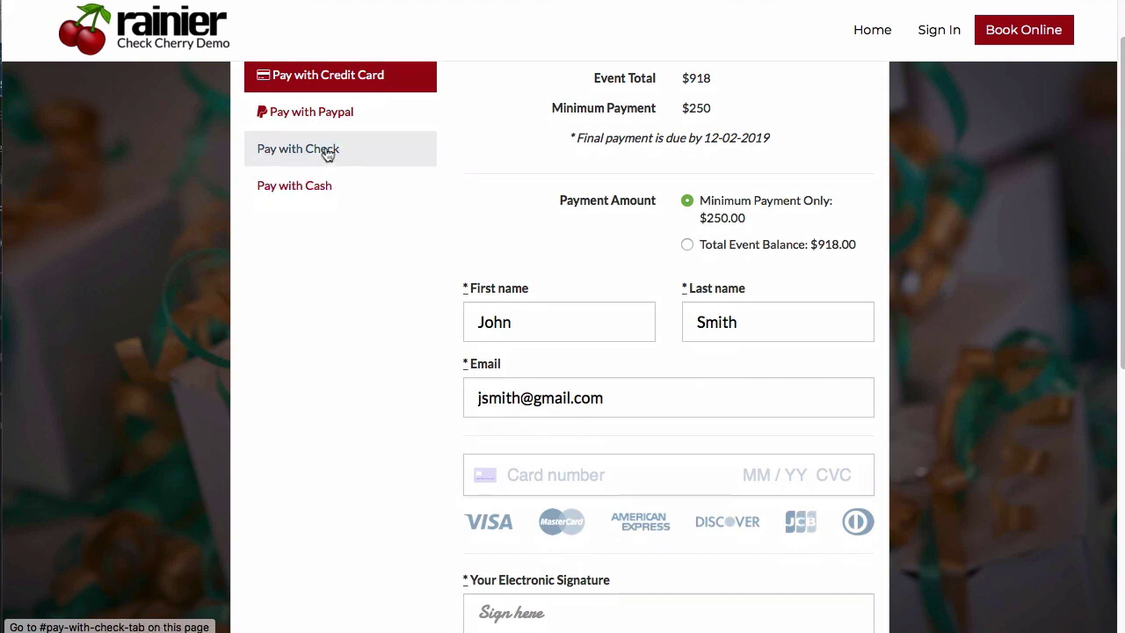
scroll(562, 314, "down", 2)
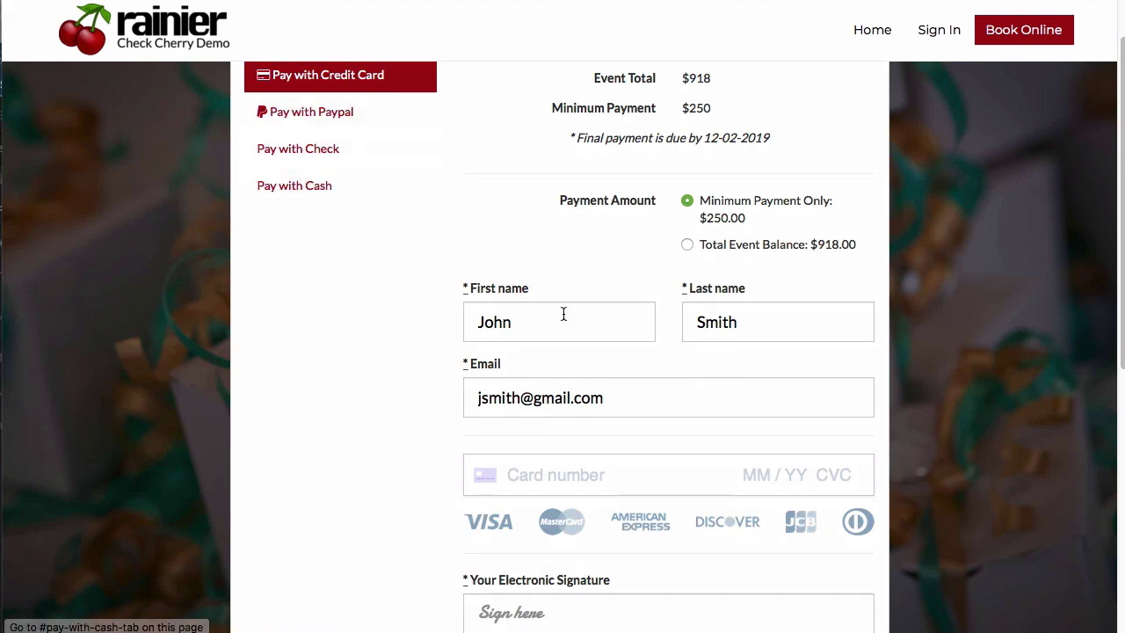
scroll(566, 343, "up", 3)
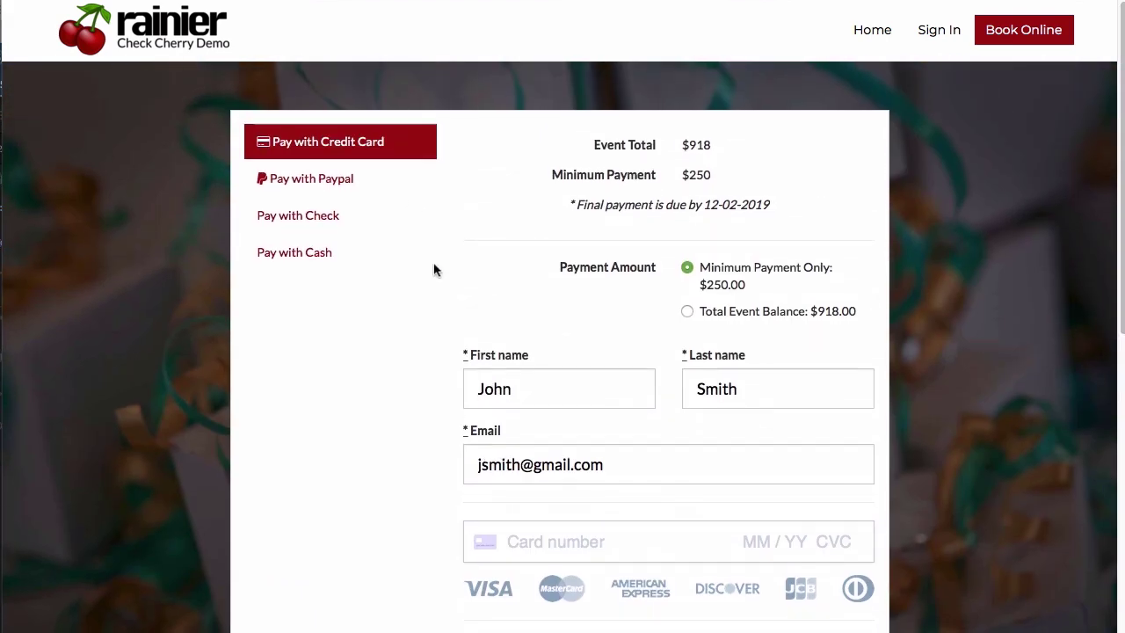
left_click(376, 247)
scroll(641, 447, "down", 2)
Sign the proposal by entering the client's full name as the electronic signature.
left_click(614, 422)
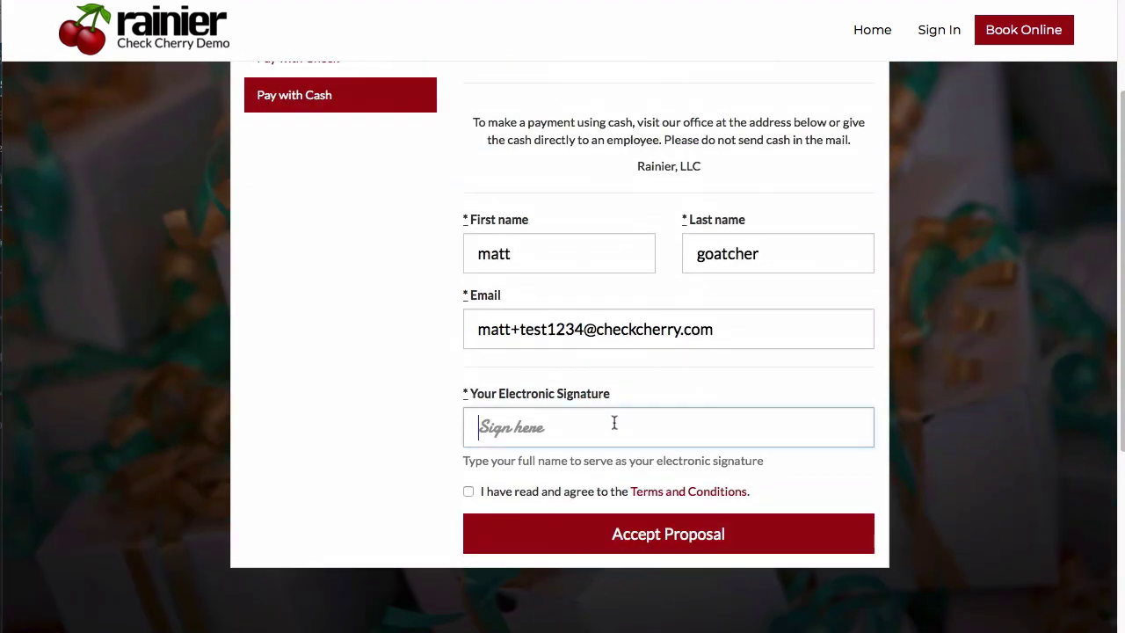
type("Matt Go")
key("BackSpace")
key("BackSpace")
key("BackSpace")
key("ctrl+a")
key("BackSpace")
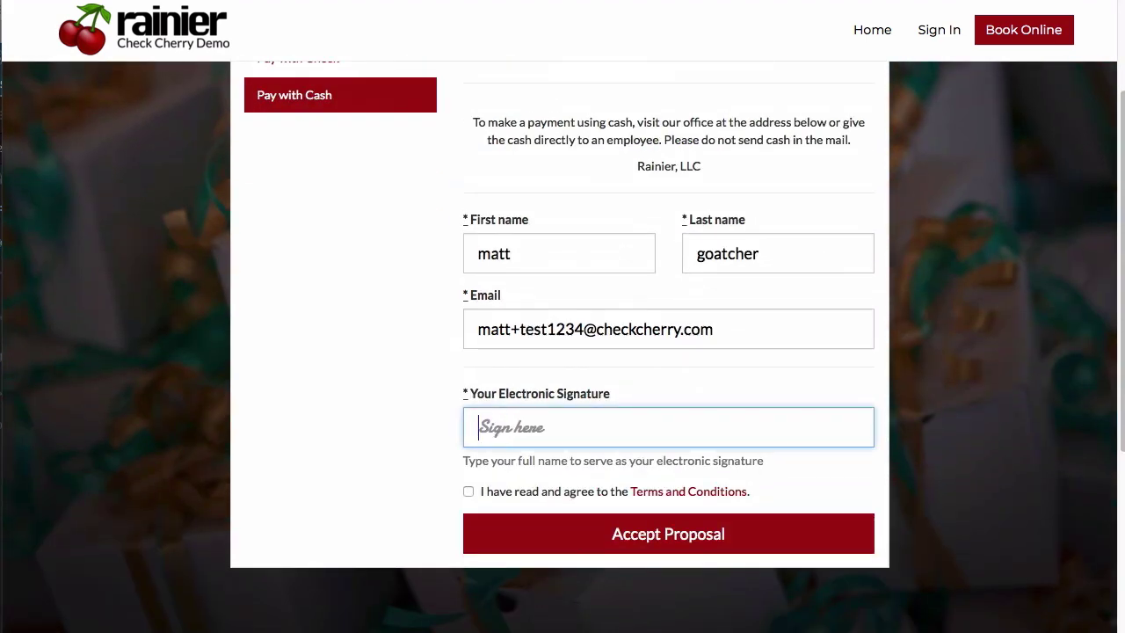
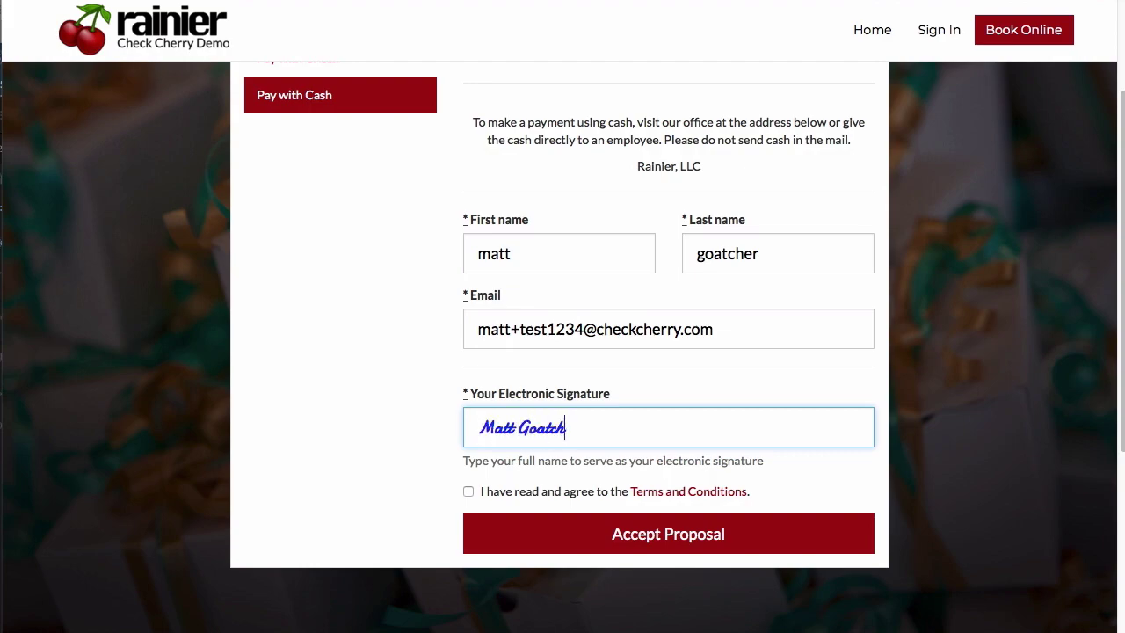
Review the Terms and Conditions and tick the agreement checkbox.
left_click(641, 491)
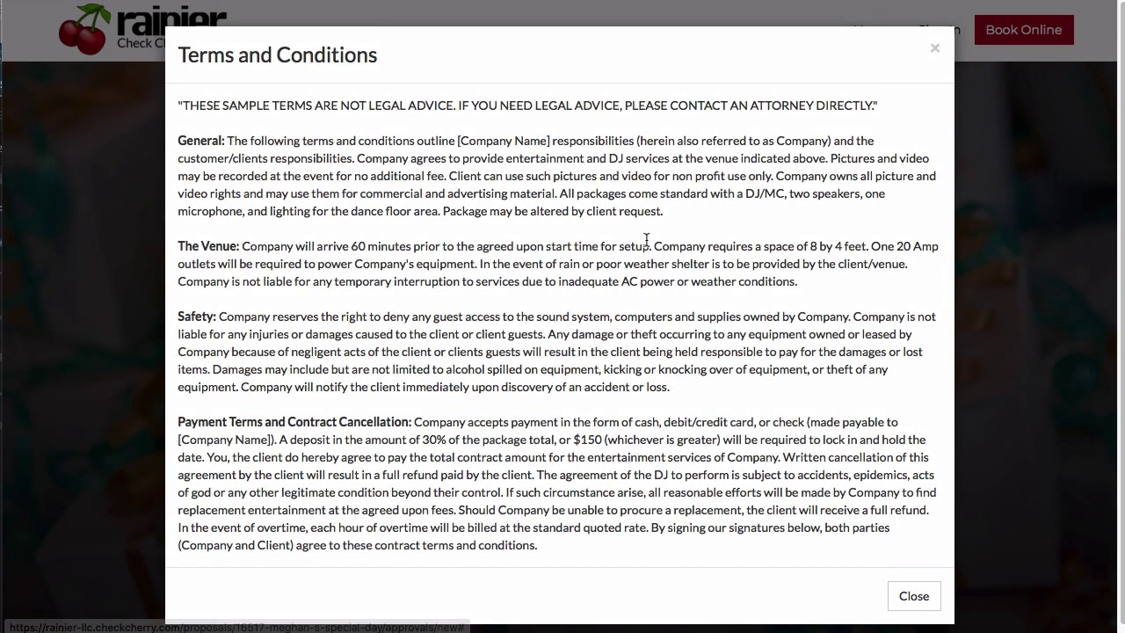
left_click(912, 581)
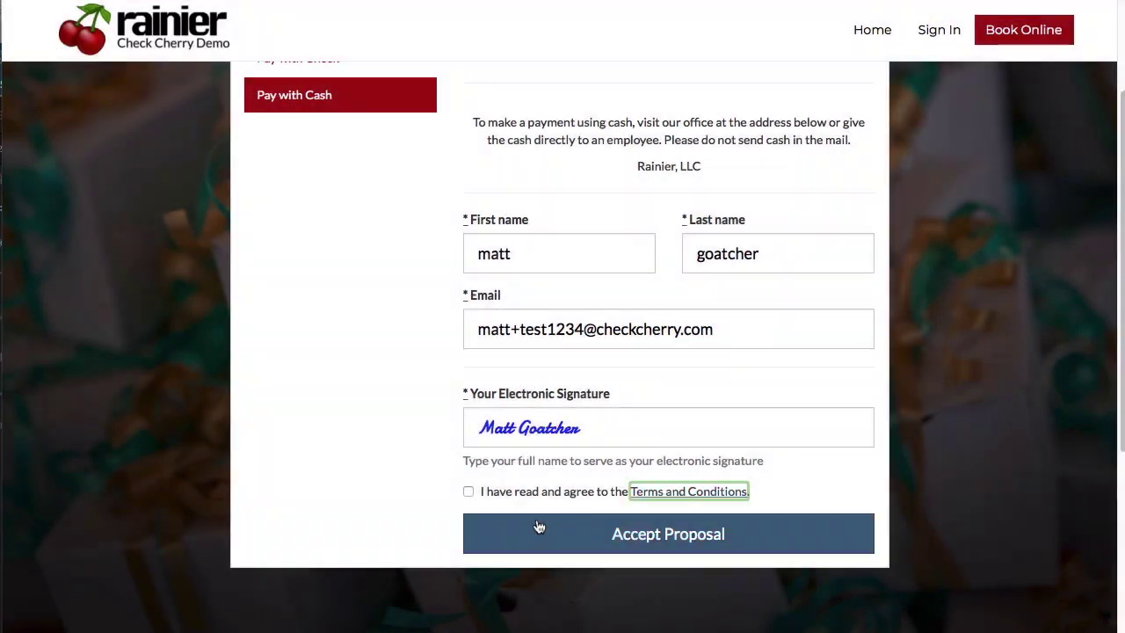
left_click(468, 492)
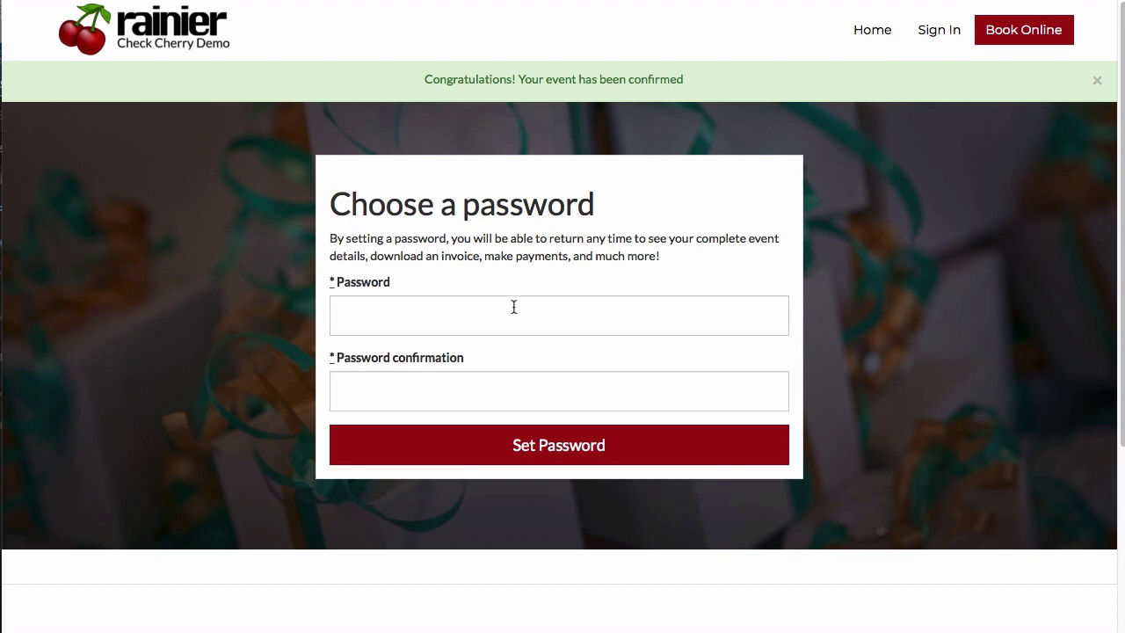
Set the client's portal password, entering it twice to confirm.
left_click(462, 319)
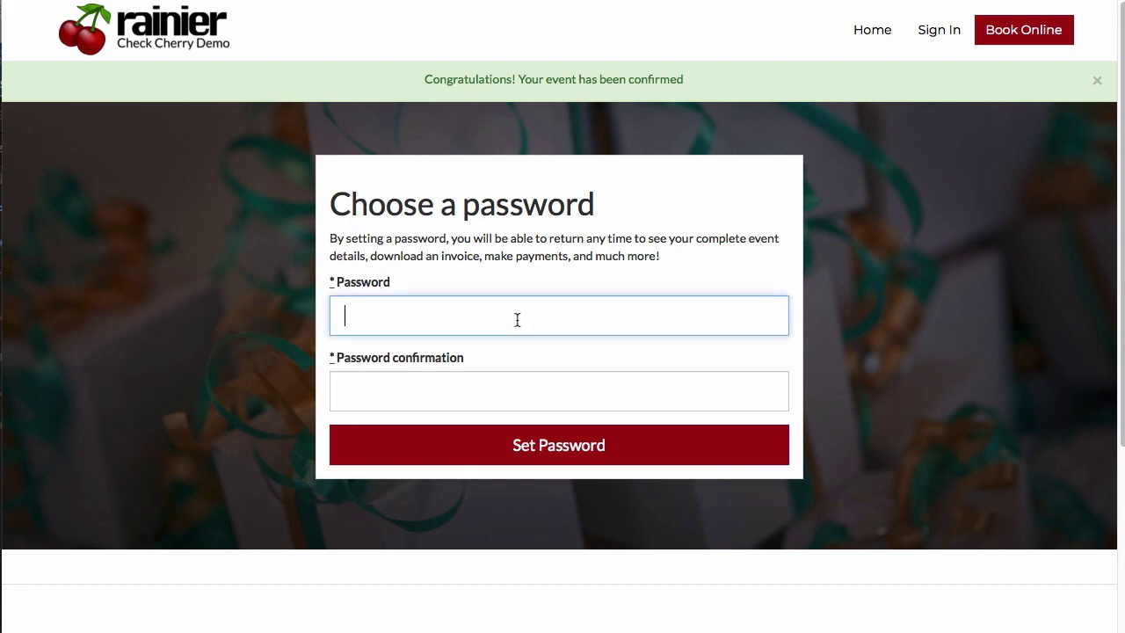
type("123456")
key("Tab")
type("123456")
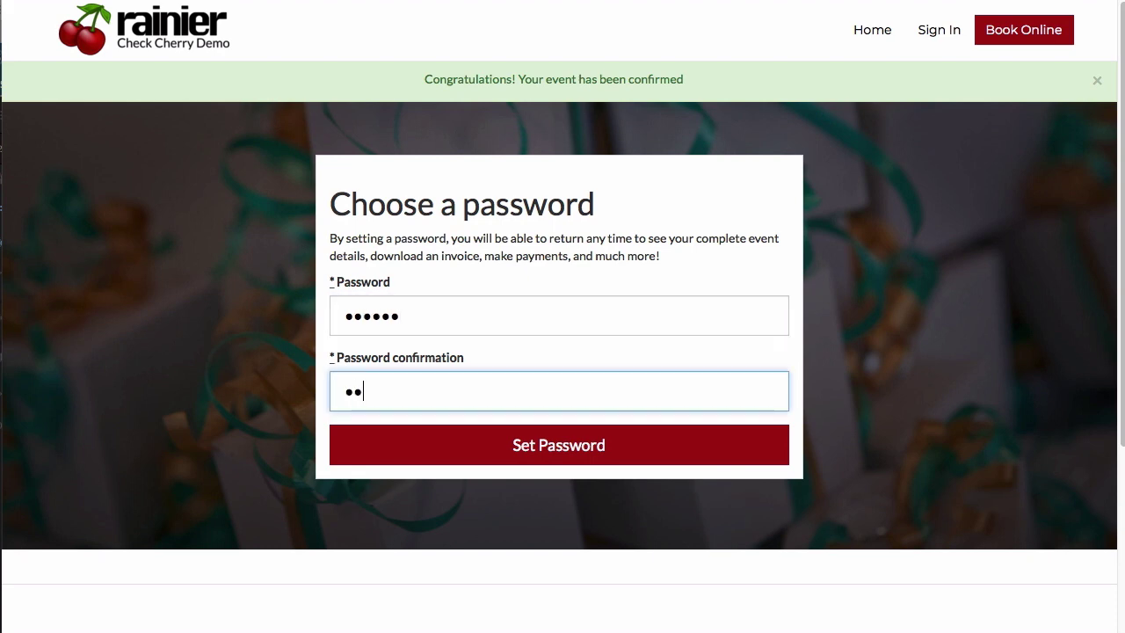
left_click(492, 440)
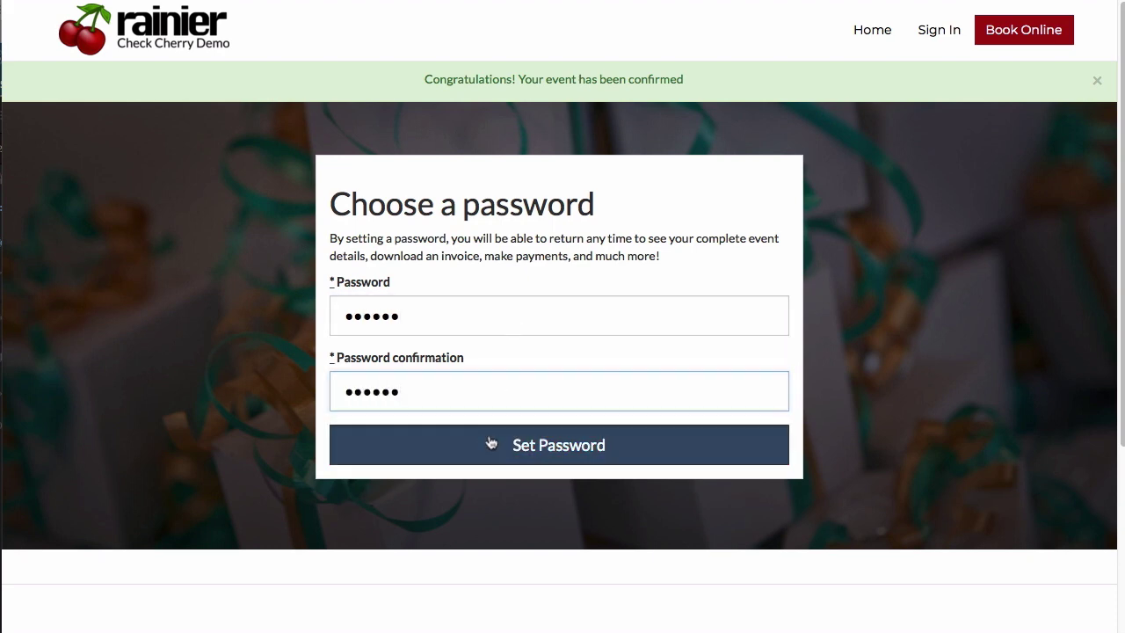
Dismiss the password manager's save prompt and review the event overview page.
left_click(1104, 400)
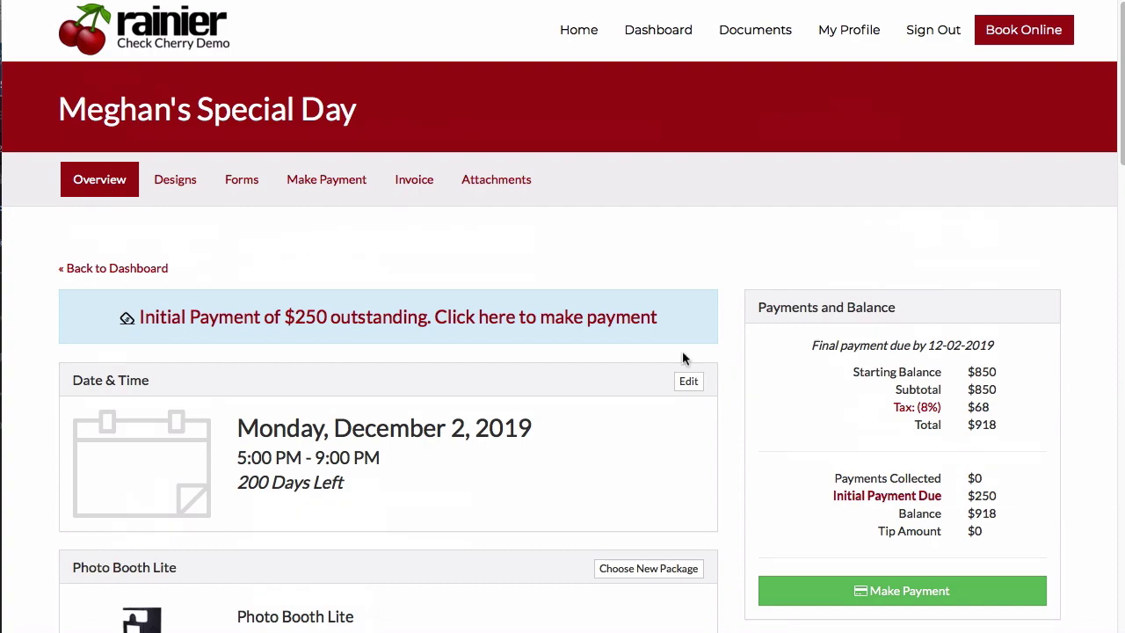
scroll(581, 280, "down", 8)
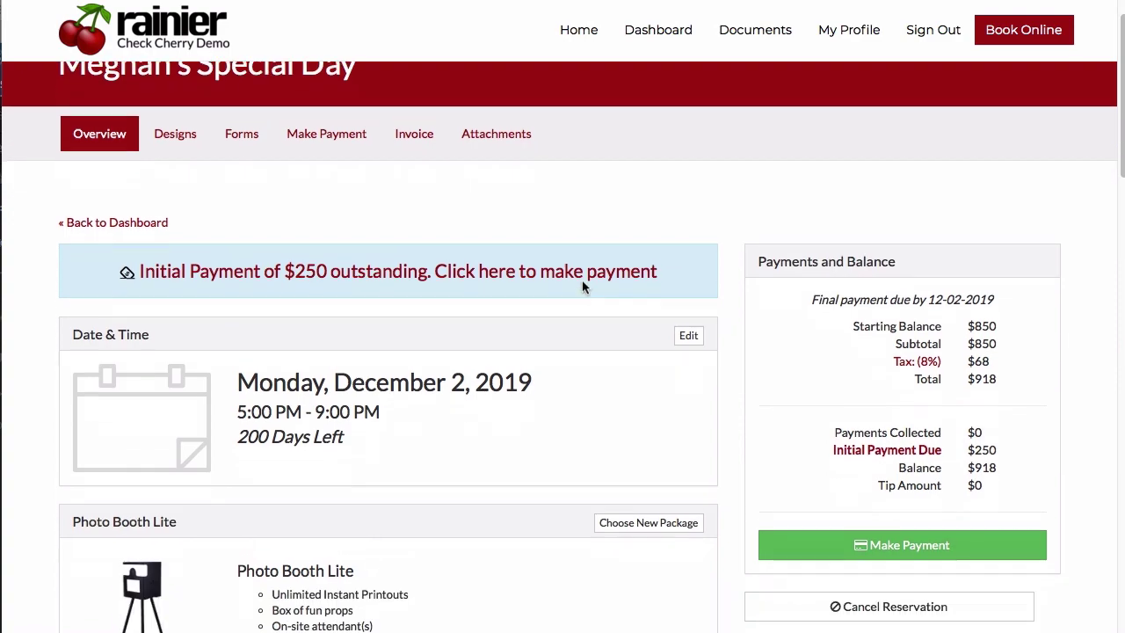
scroll(582, 280, "up", 4)
scroll(582, 281, "up", 4)
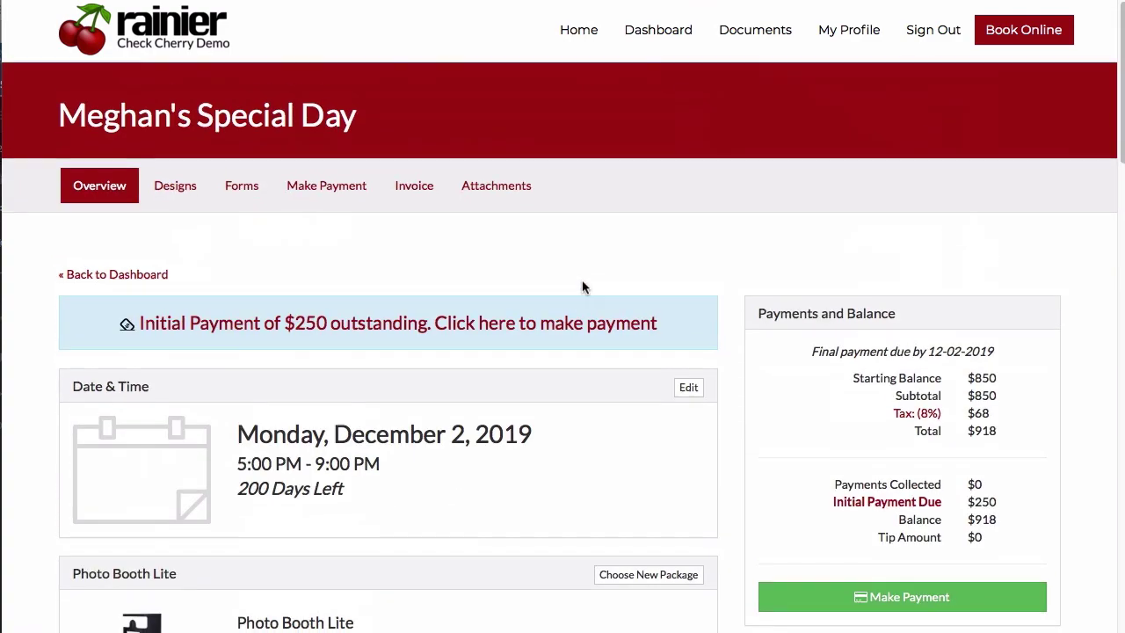
scroll(842, 395, "down", 3)
scroll(667, 360, "down", 8)
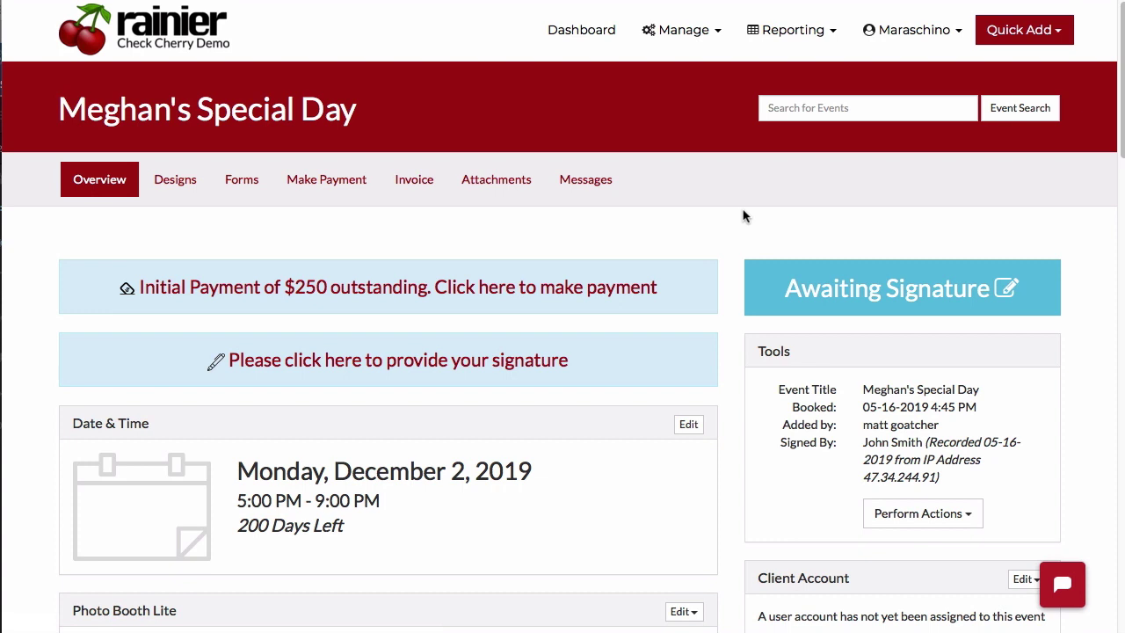
Assign a new client to the event with their first name, last name and e-mail, and send the invitation.
scroll(851, 266, "down", 3)
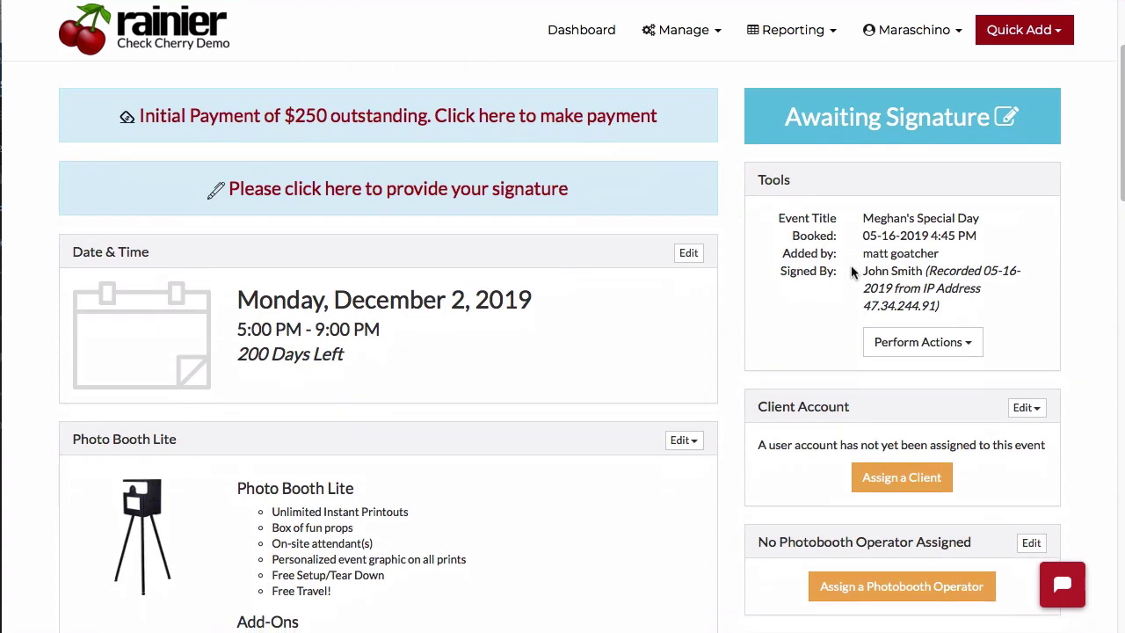
left_click(902, 479)
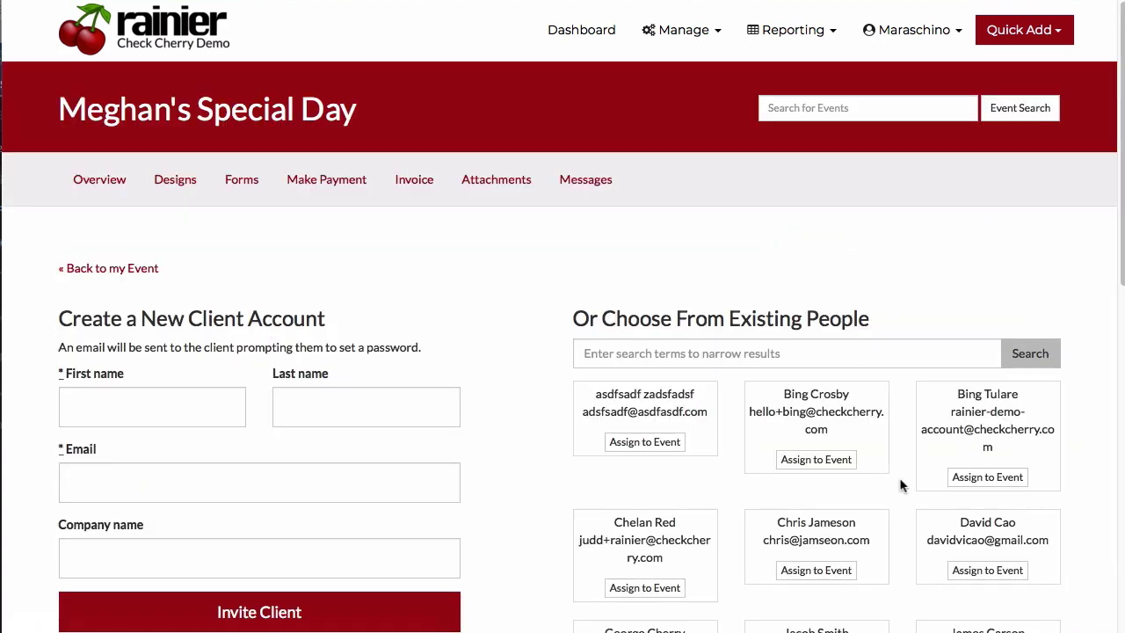
left_click(165, 413)
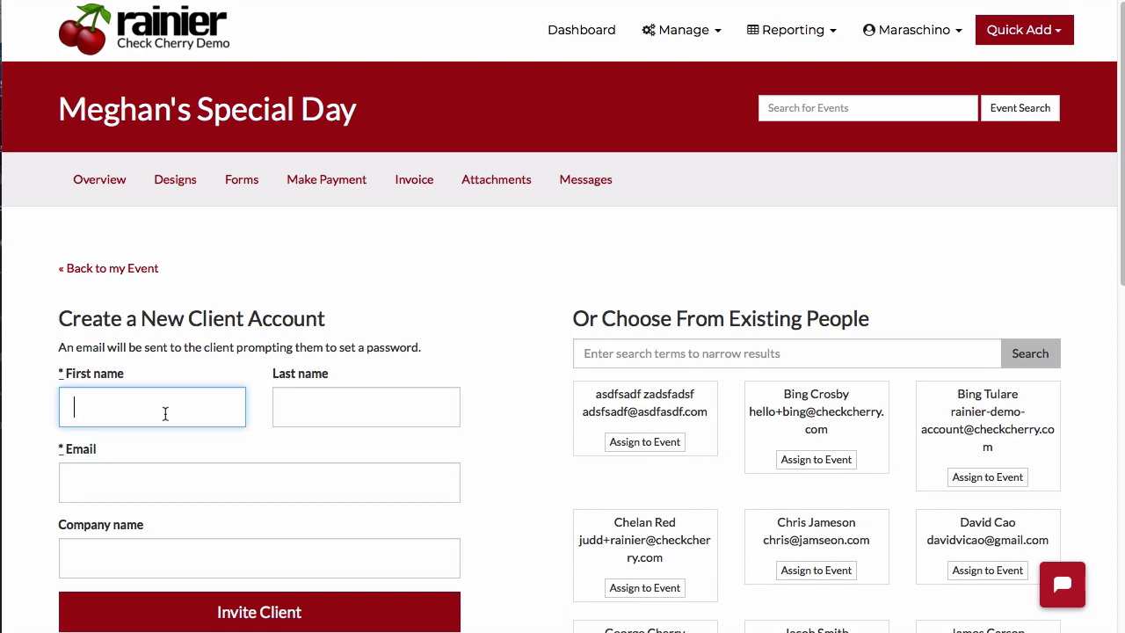
type("Jane")
key("Tab")
type("Smith")
key("Tab")
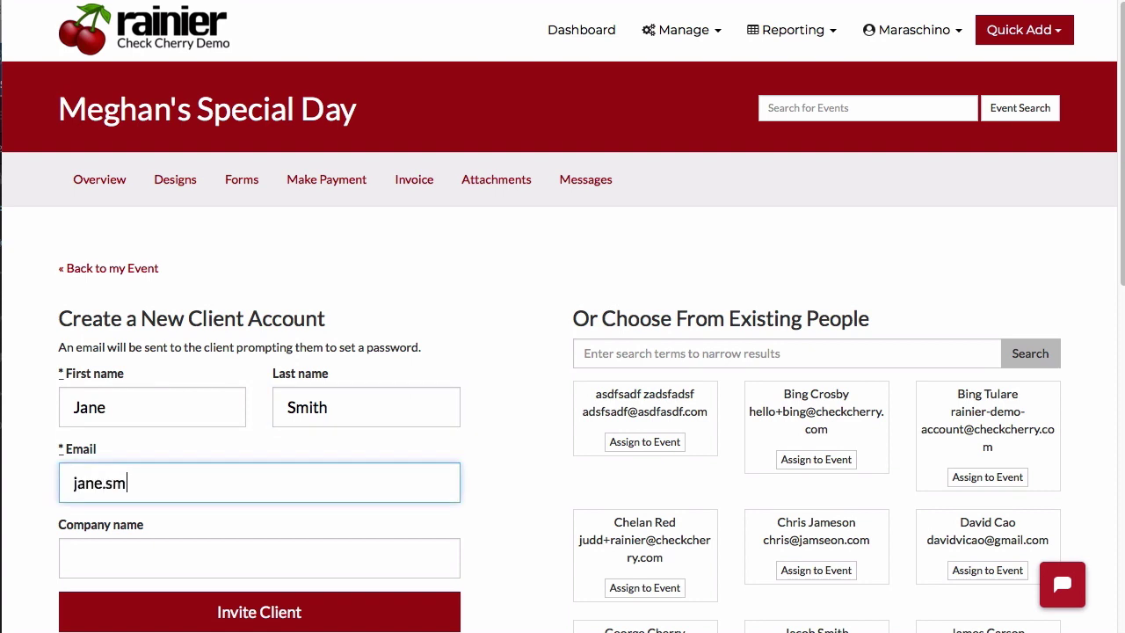
key("Tab")
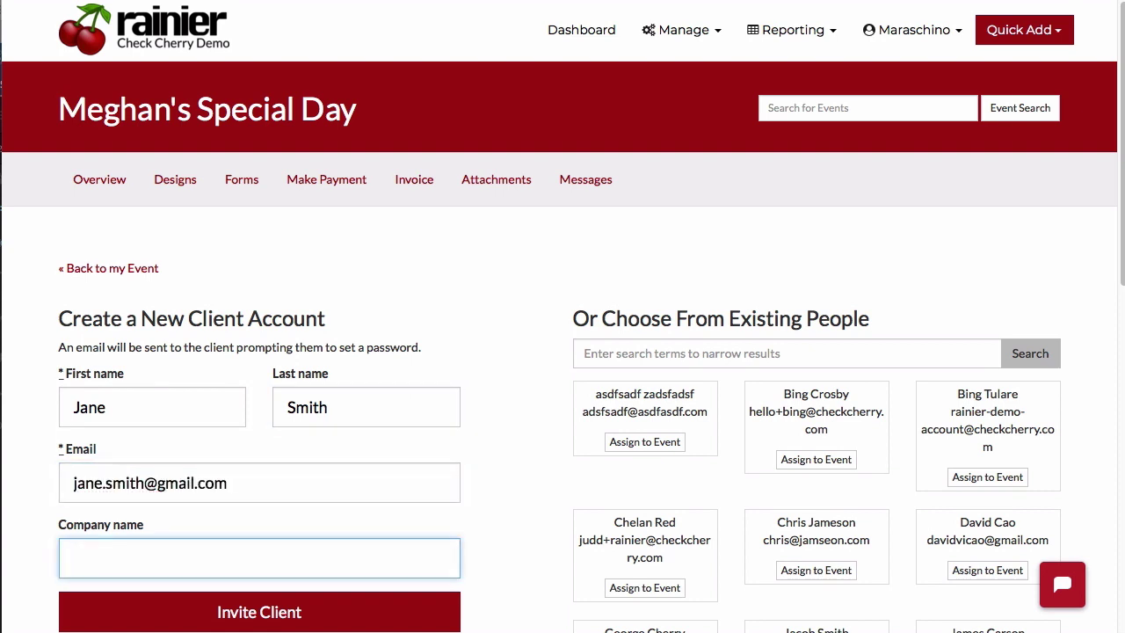
scroll(562, 351, "down", 2)
left_click(128, 480)
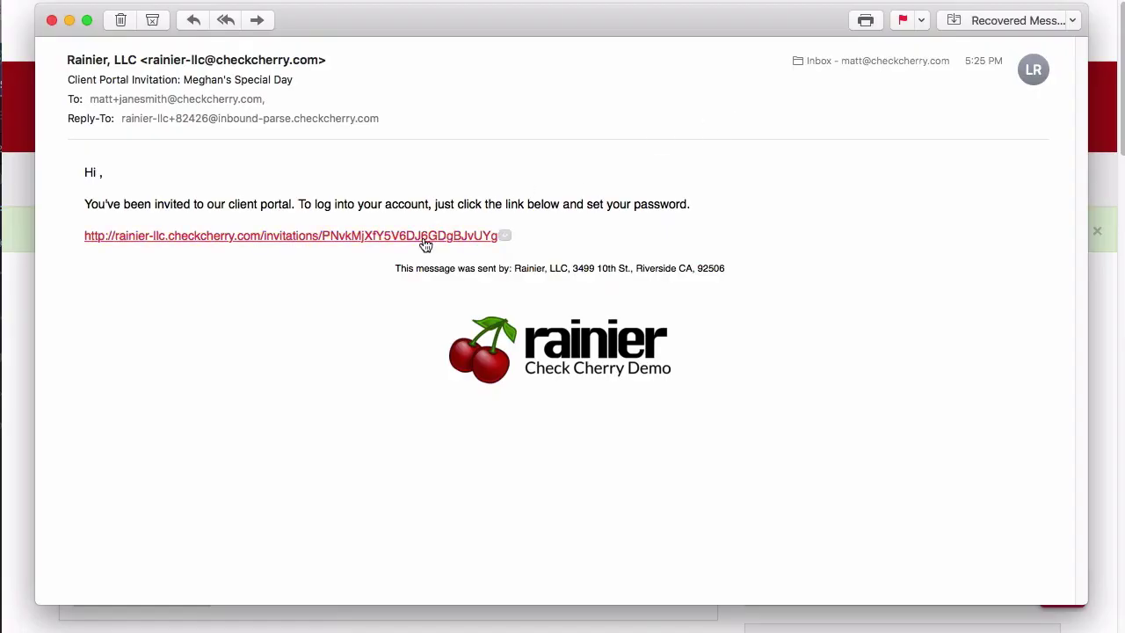
From the invitation, set the new client's portal password and log into their dashboard.
left_click(424, 237)
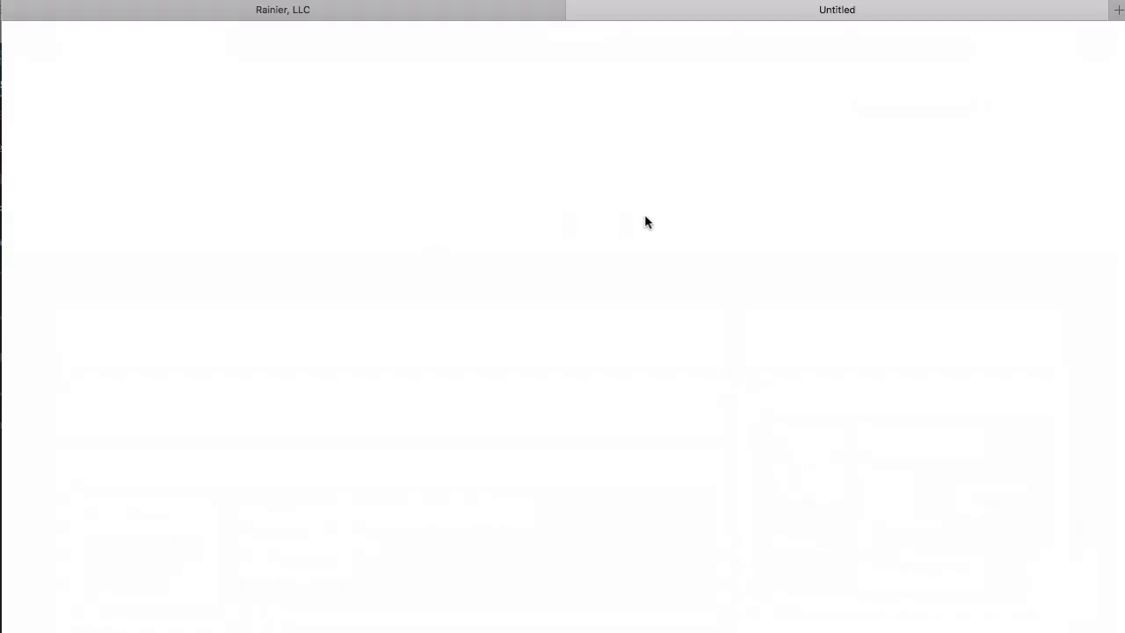
left_click(327, 366)
left_click(277, 438)
type("•••••")
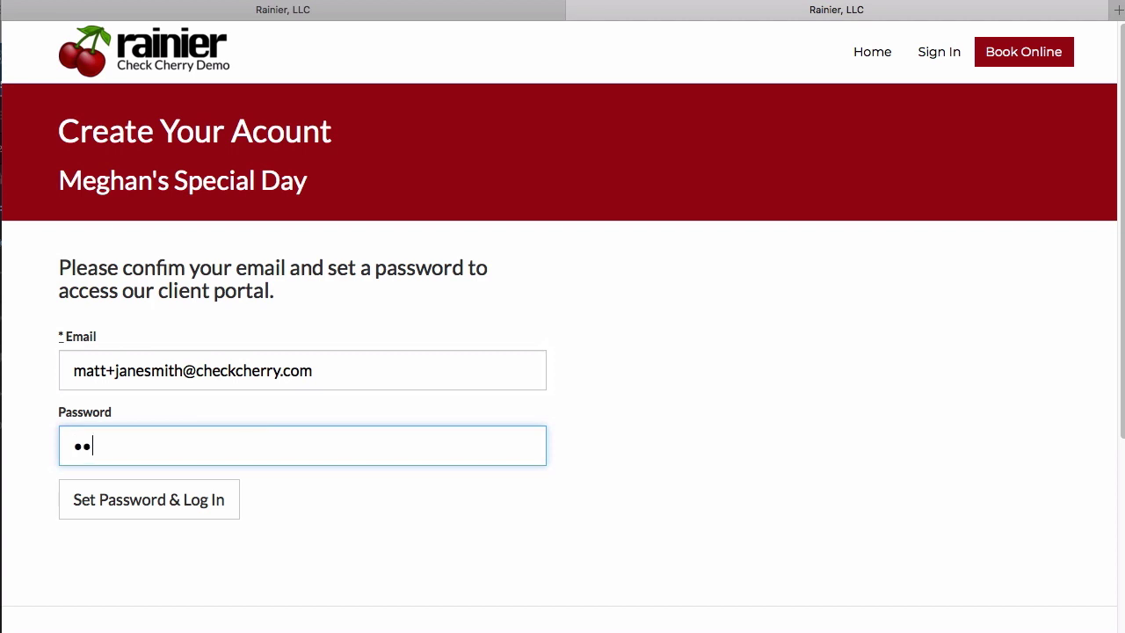
type("•")
left_click(141, 499)
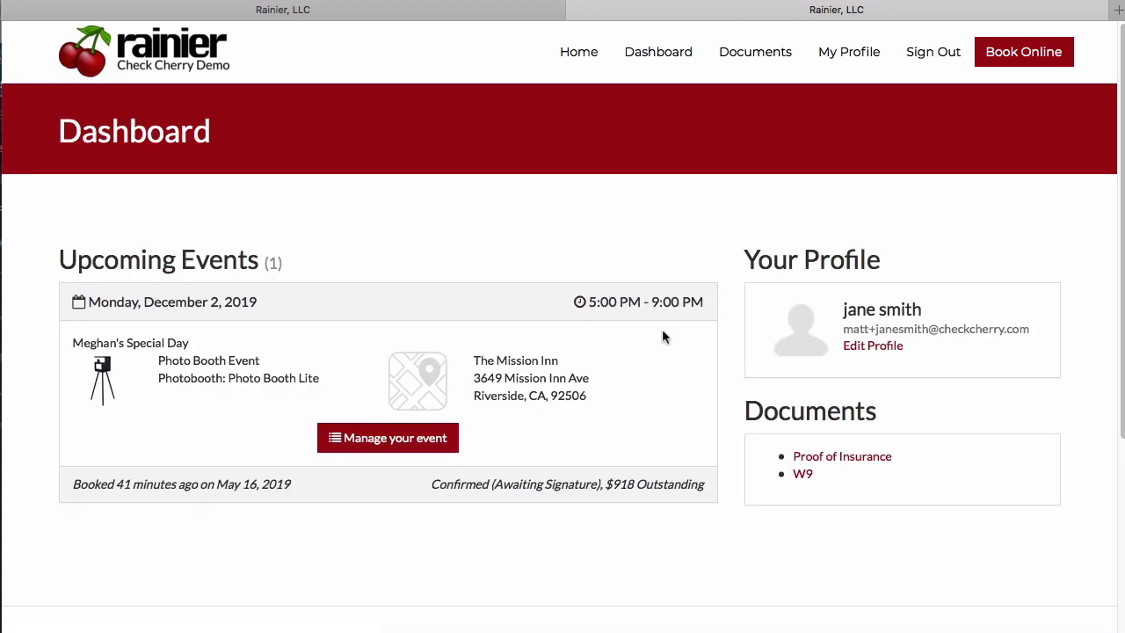